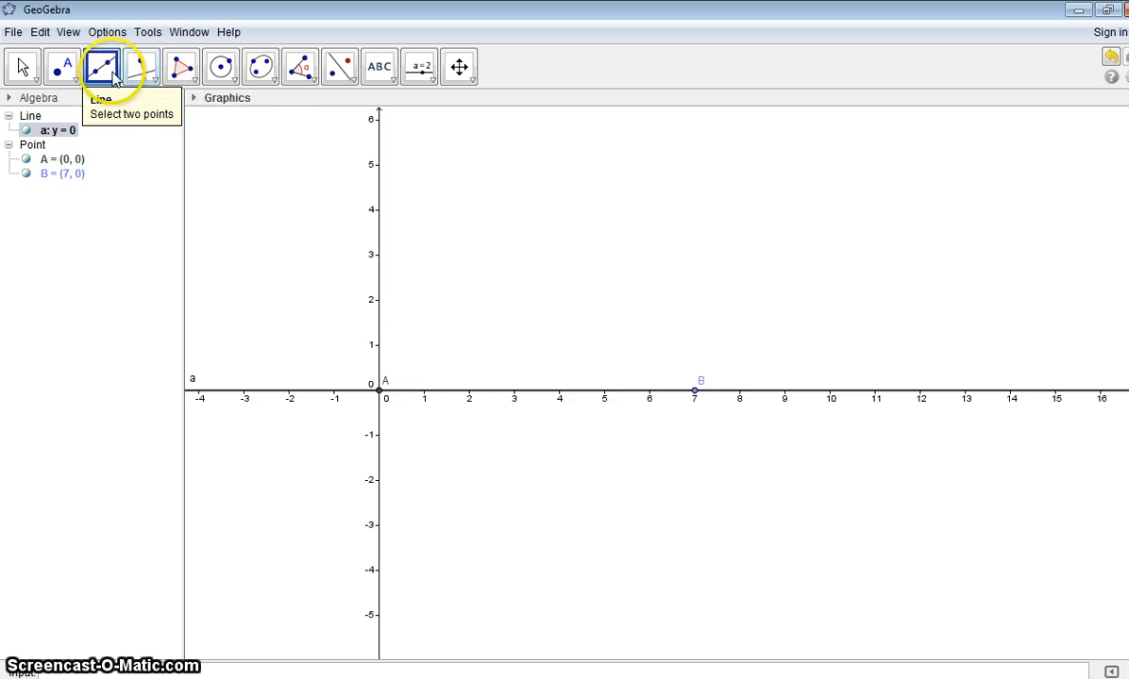
Step: Construct a perpendicular line to the y-axis through point A
{"action": "left_click", "coordinate": [155, 82]}
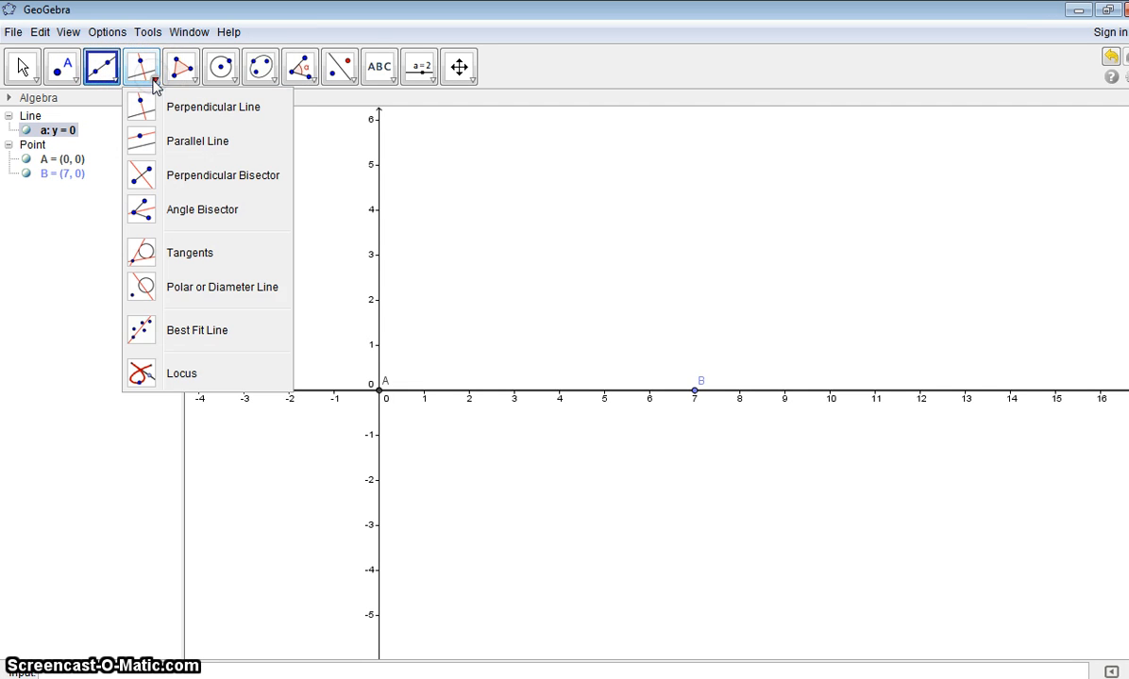
{"action": "left_click", "coordinate": [143, 106]}
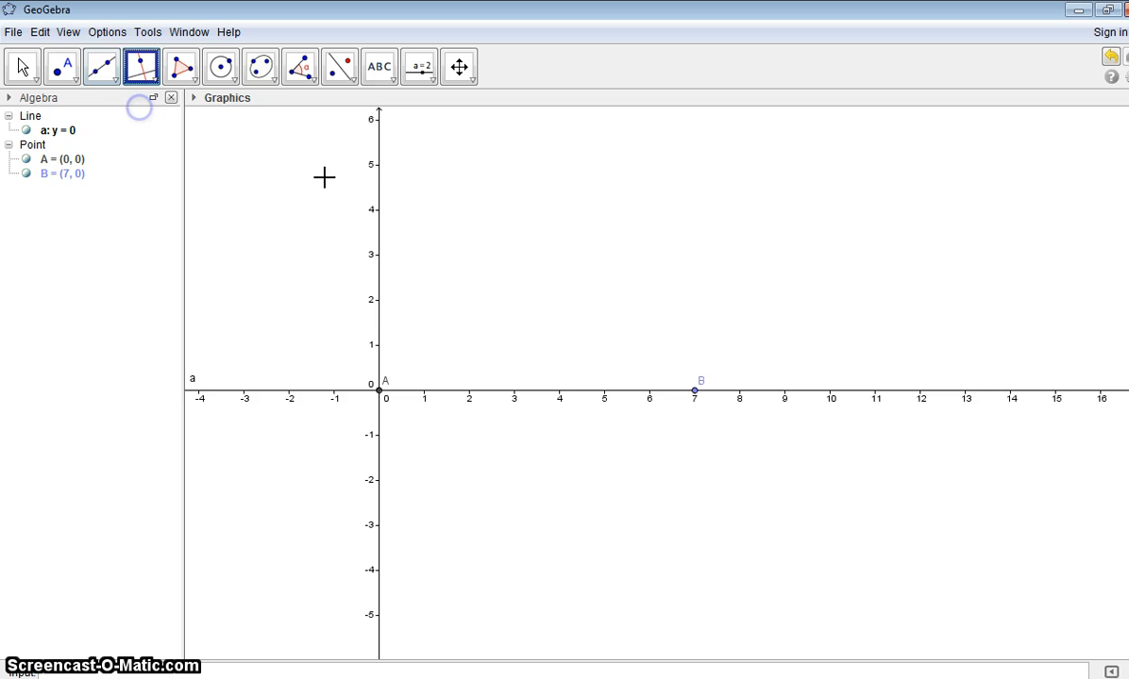
{"action": "left_click", "coordinate": [380, 170]}
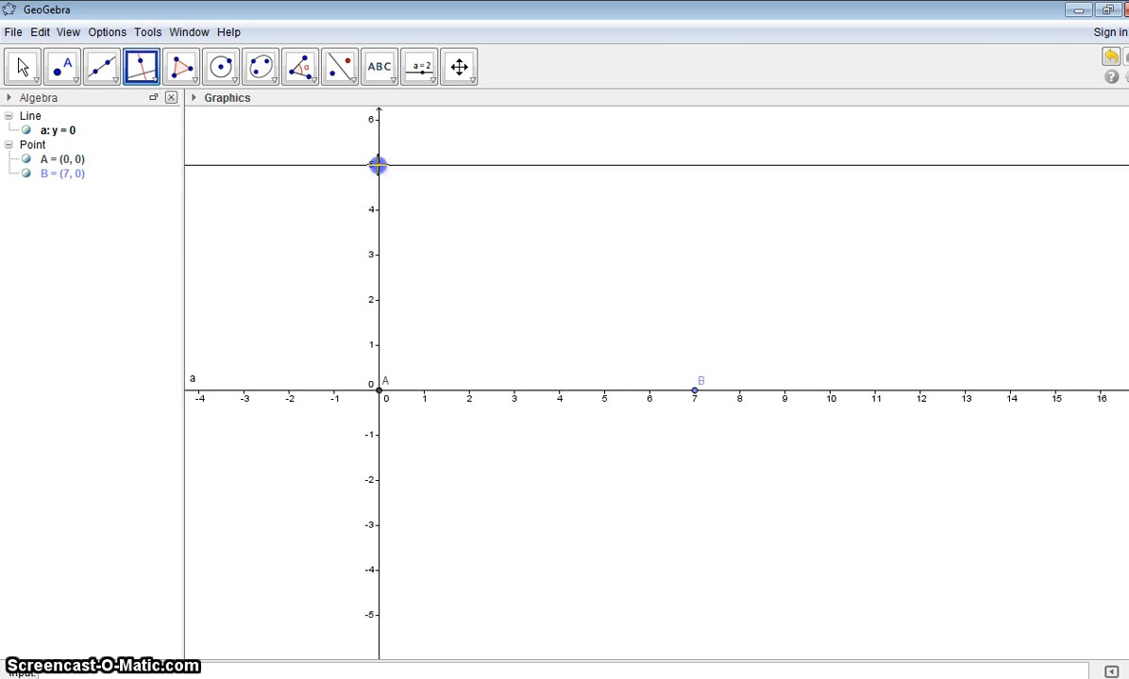
{"action": "left_click", "coordinate": [379, 389]}
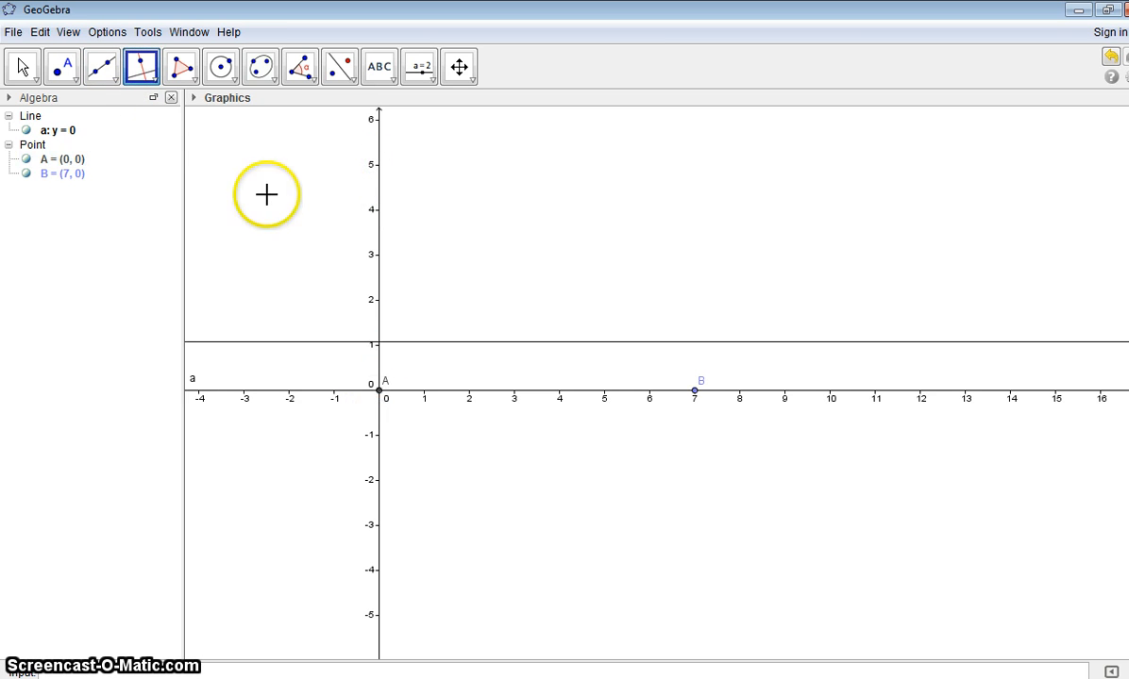
{"action": "left_click", "coordinate": [380, 388]}
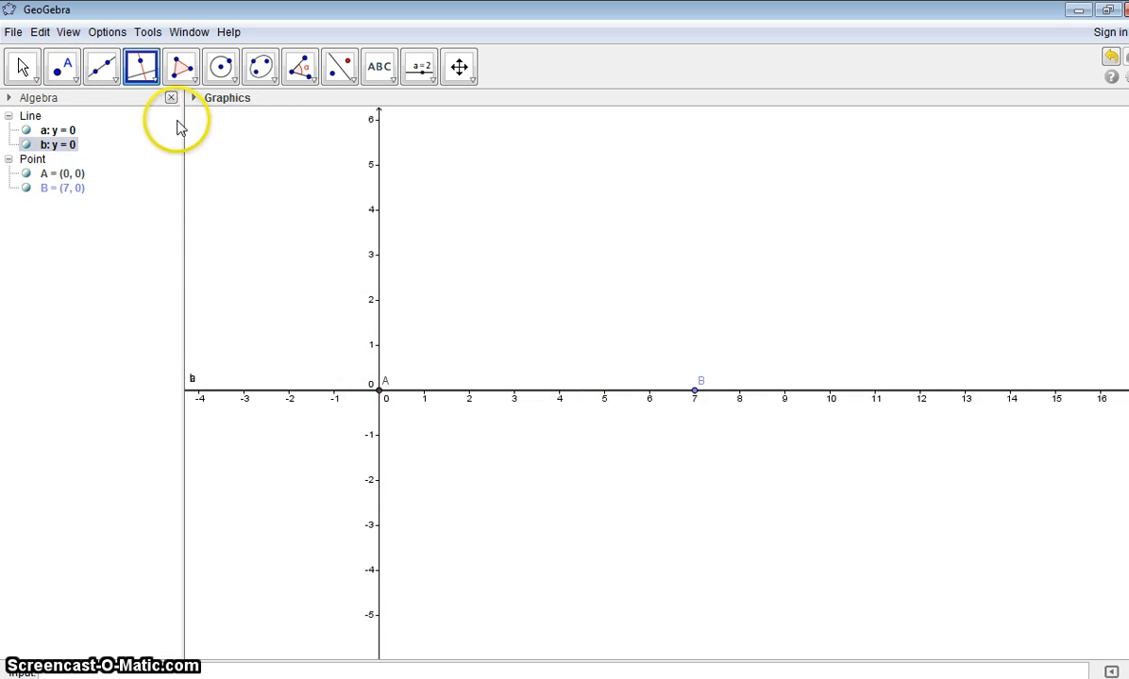
Step: Place a point on the y-axis at (0, 5) and construct the line through it perpendicular to line a
{"action": "left_click", "coordinate": [62, 66]}
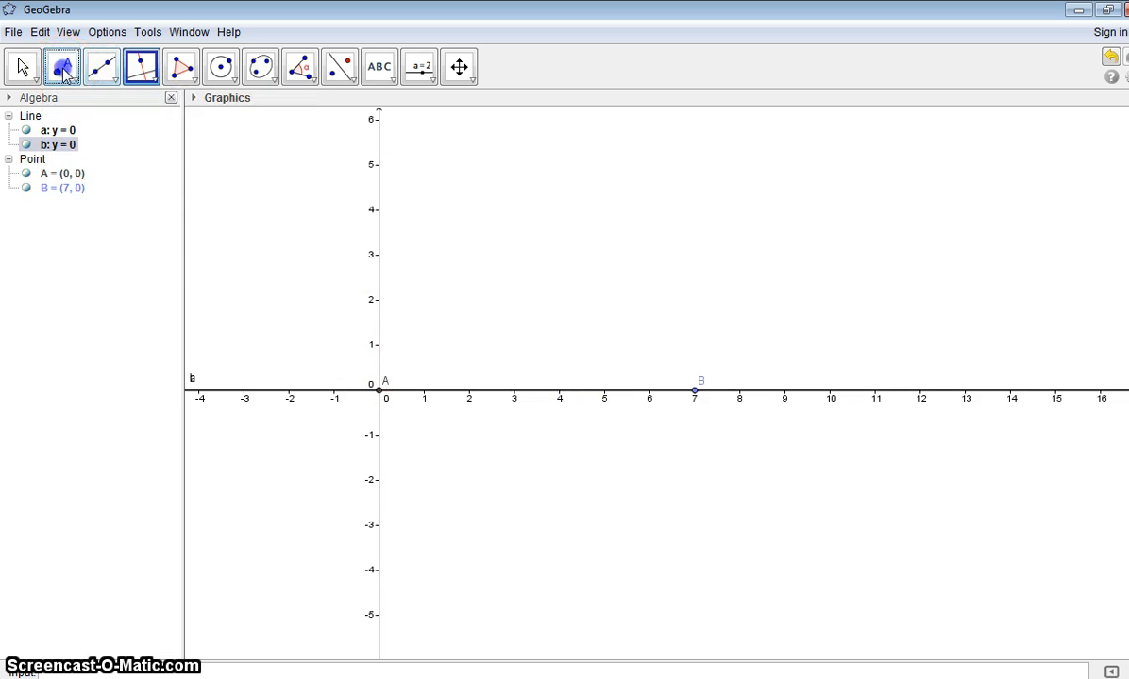
{"action": "left_click", "coordinate": [378, 166]}
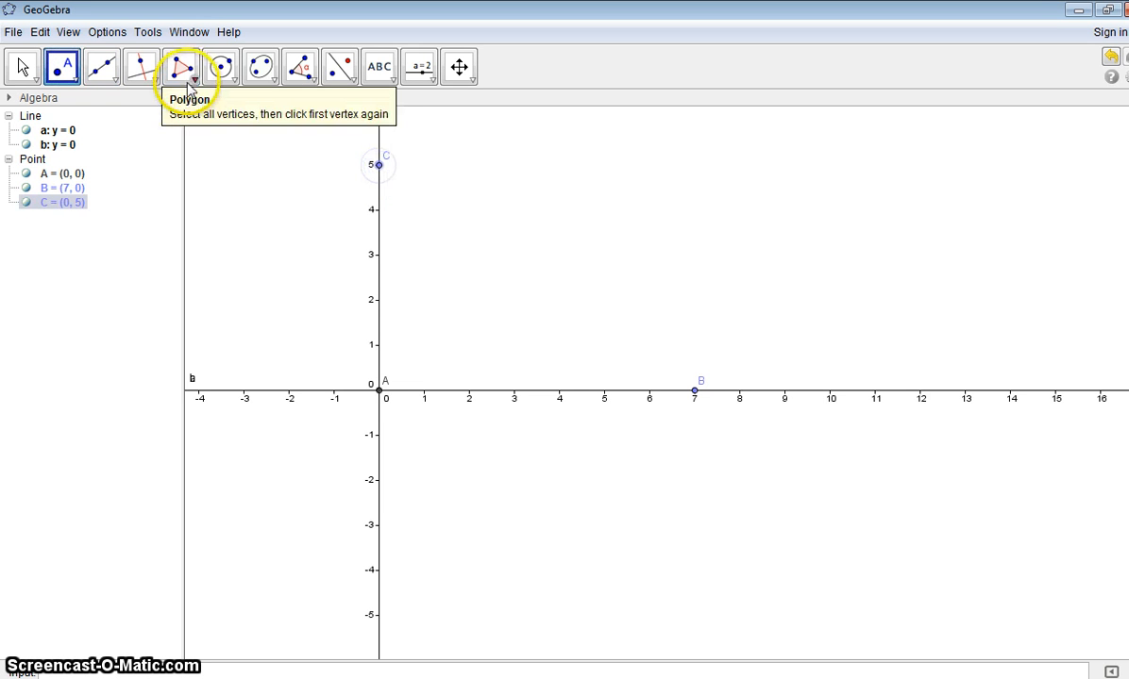
{"action": "left_click", "coordinate": [149, 74]}
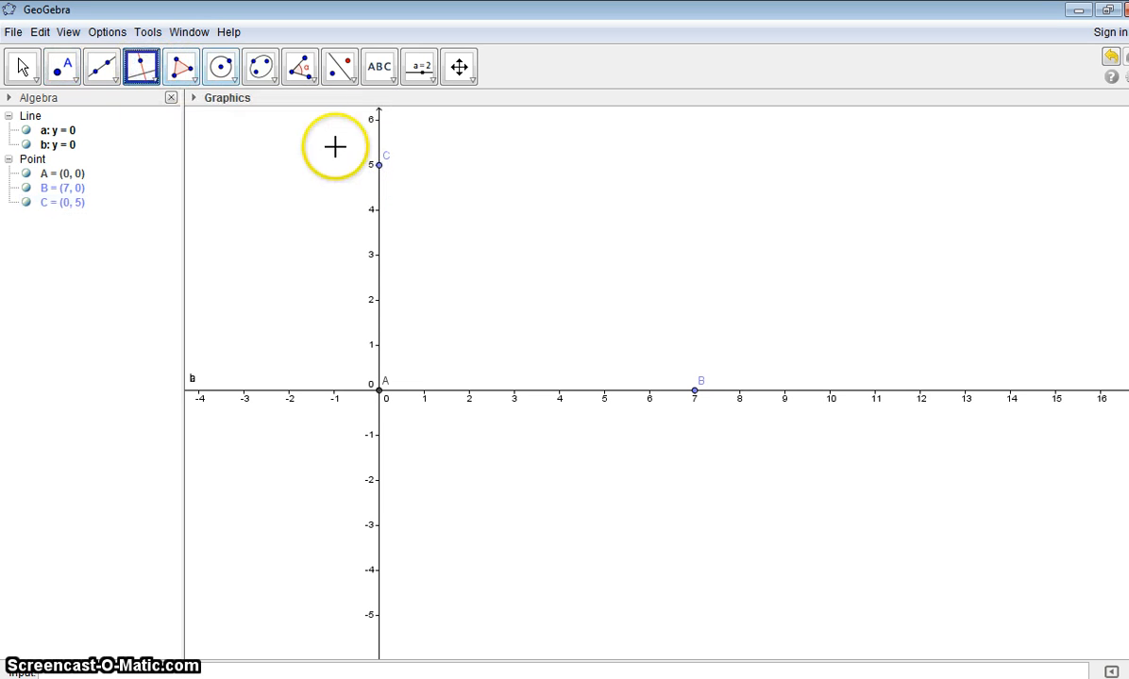
{"action": "left_click", "coordinate": [379, 167]}
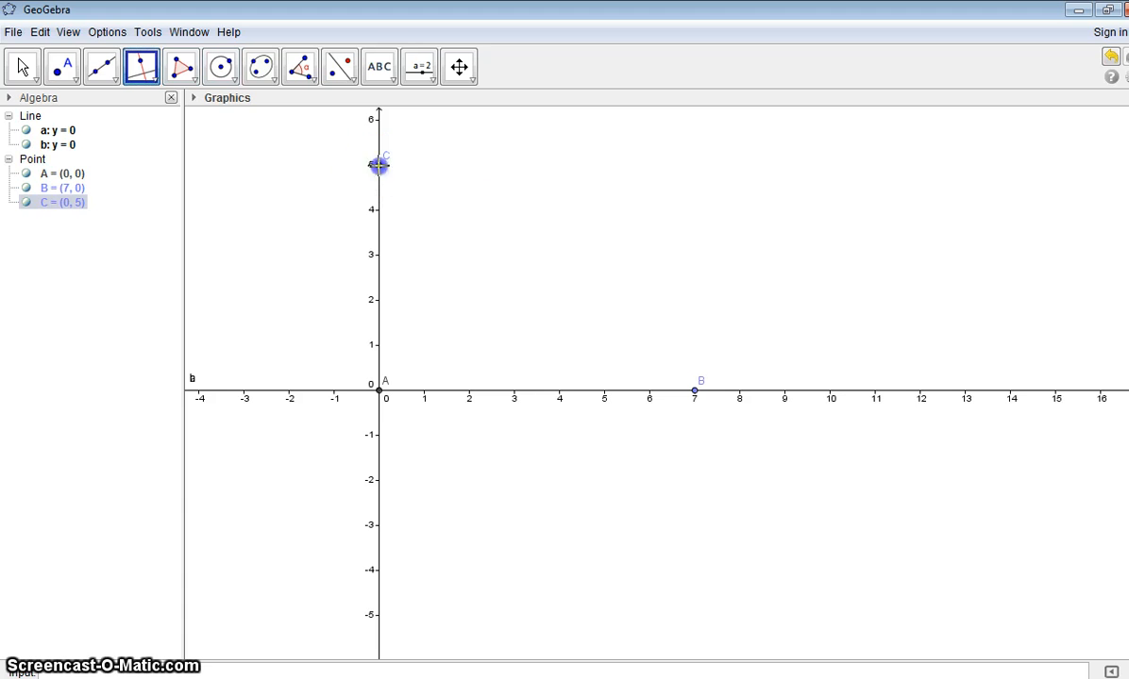
{"action": "left_click", "coordinate": [425, 389]}
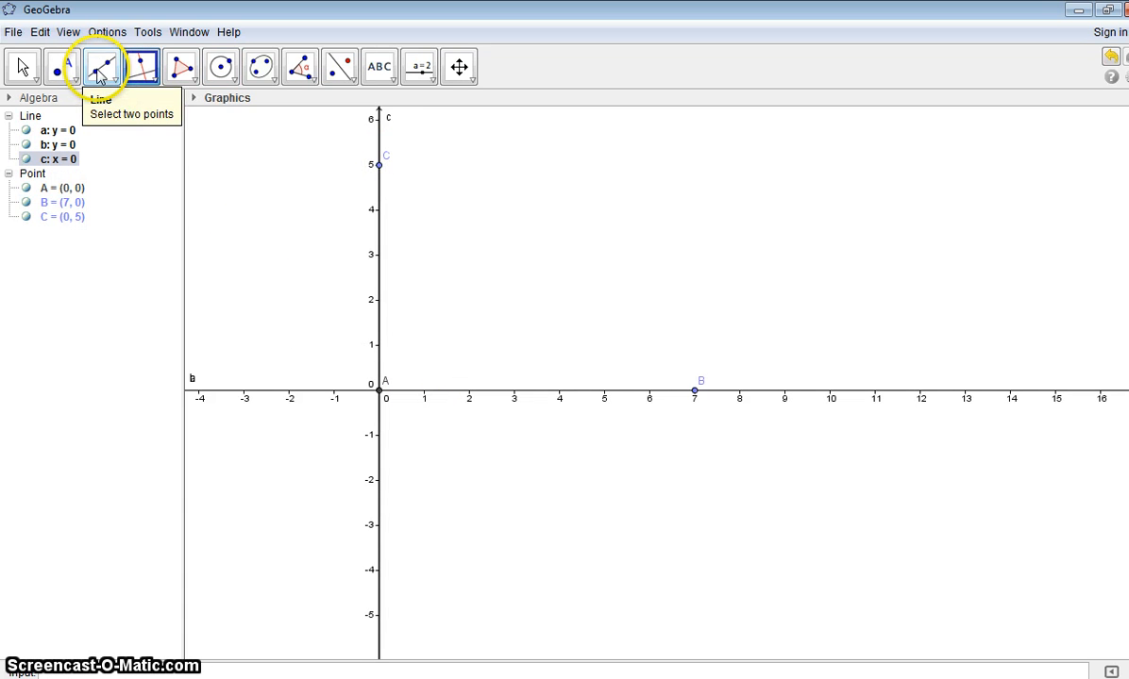
Step: Hide the coordinate axes in the graphics view
{"action": "left_click", "coordinate": [29, 77]}
{"action": "right_click", "coordinate": [327, 147]}
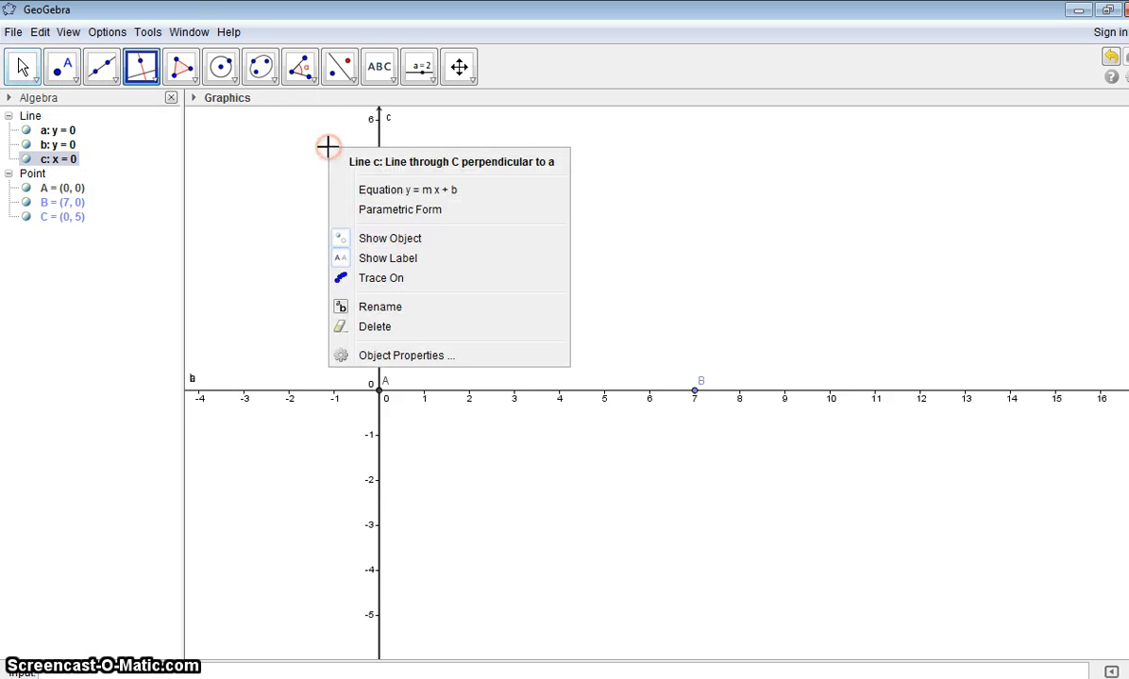
{"action": "left_click", "coordinate": [19, 66]}
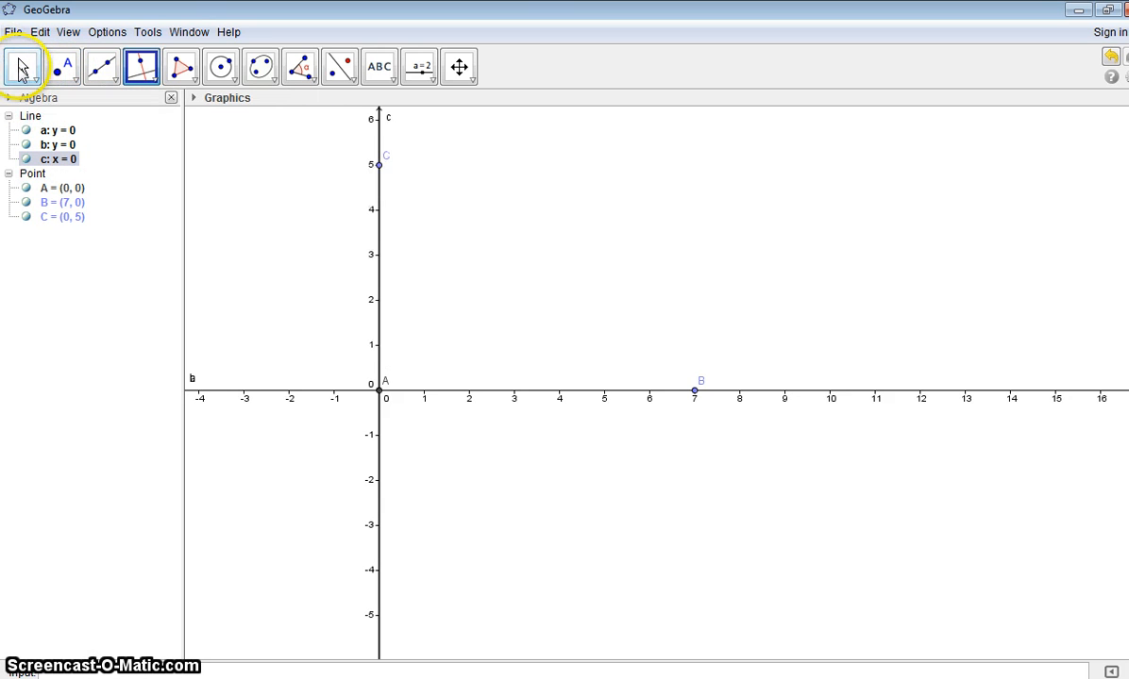
{"action": "right_click", "coordinate": [228, 151]}
{"action": "left_click", "coordinate": [256, 195]}
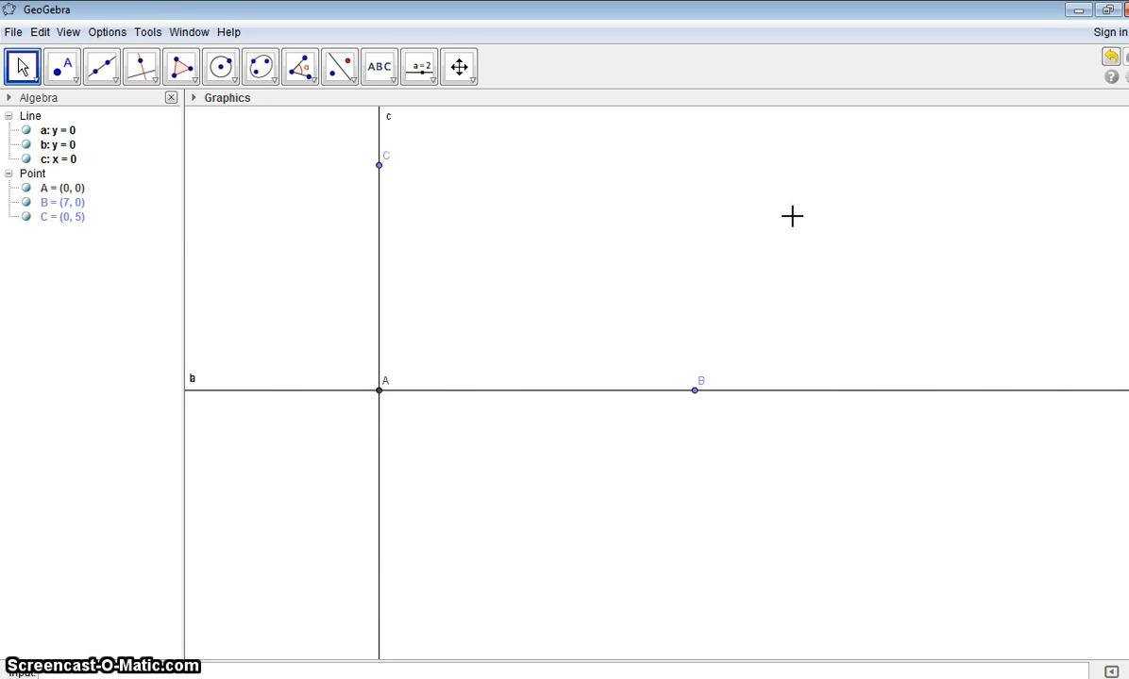
Step: Place a point on the vertical line at about (0, 2.08) and another on the horizontal line at about (0.86, 0)
{"action": "left_click", "coordinate": [115, 81]}
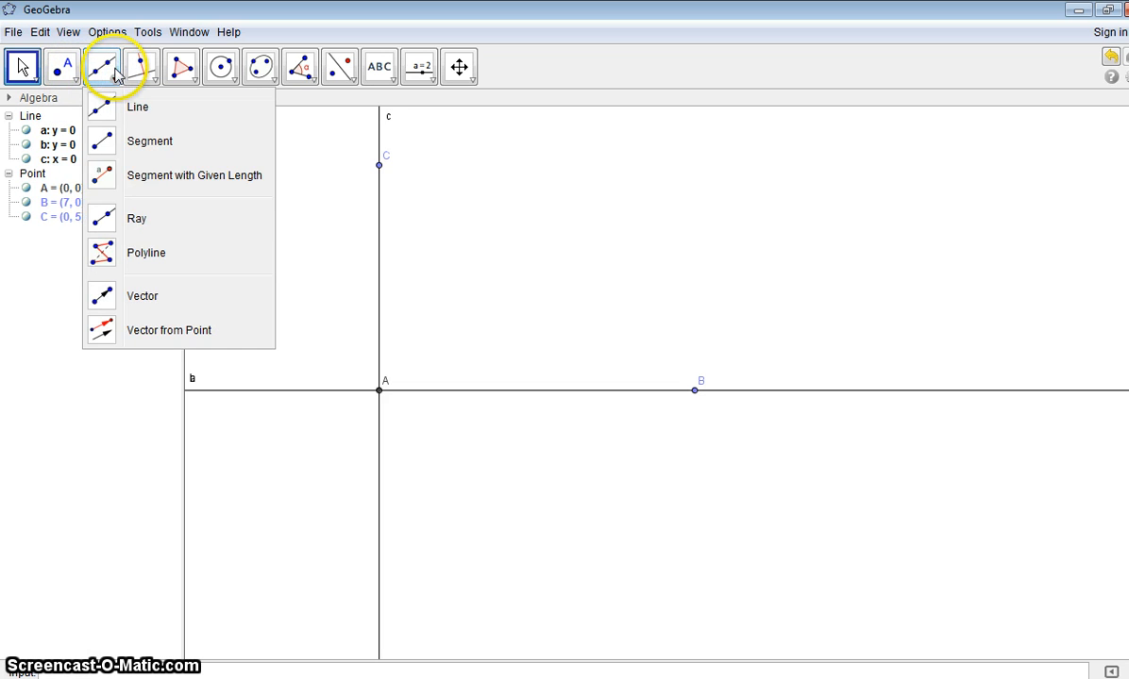
{"action": "left_click", "coordinate": [62, 68]}
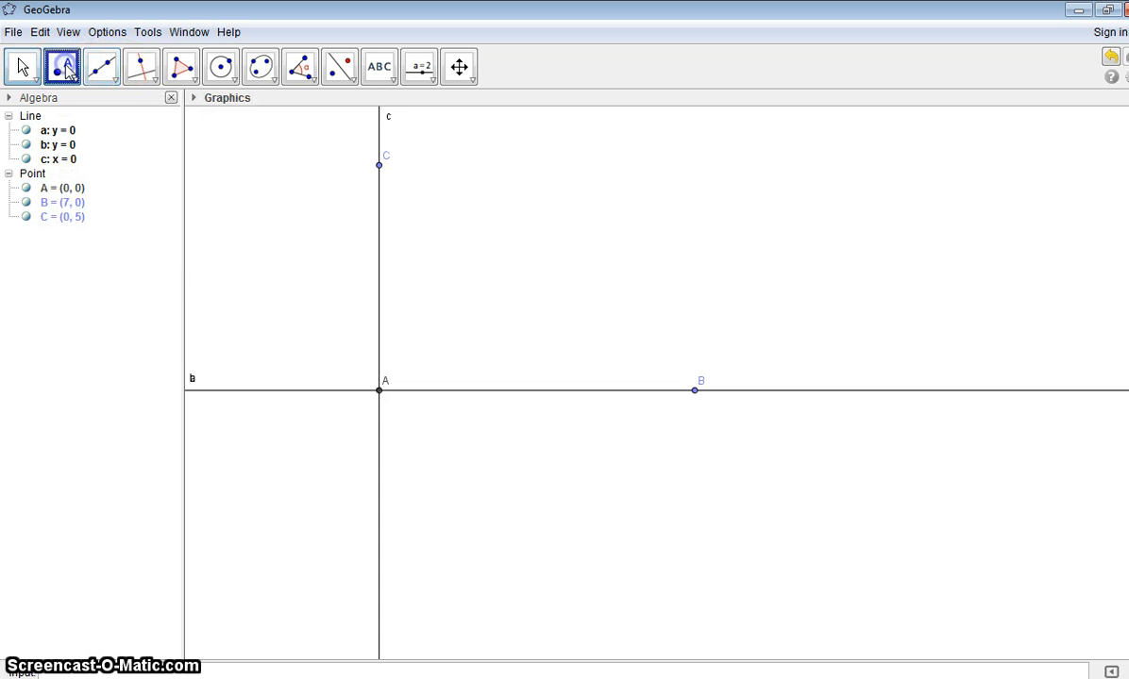
{"action": "left_click", "coordinate": [378, 296]}
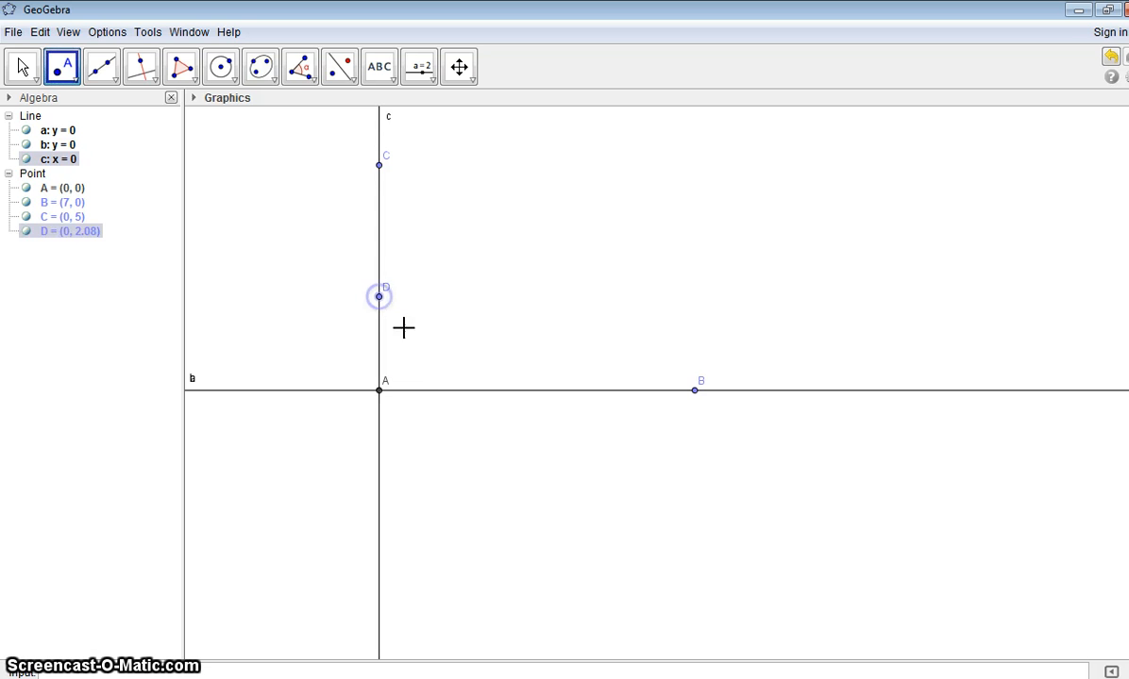
{"action": "left_click", "coordinate": [417, 390]}
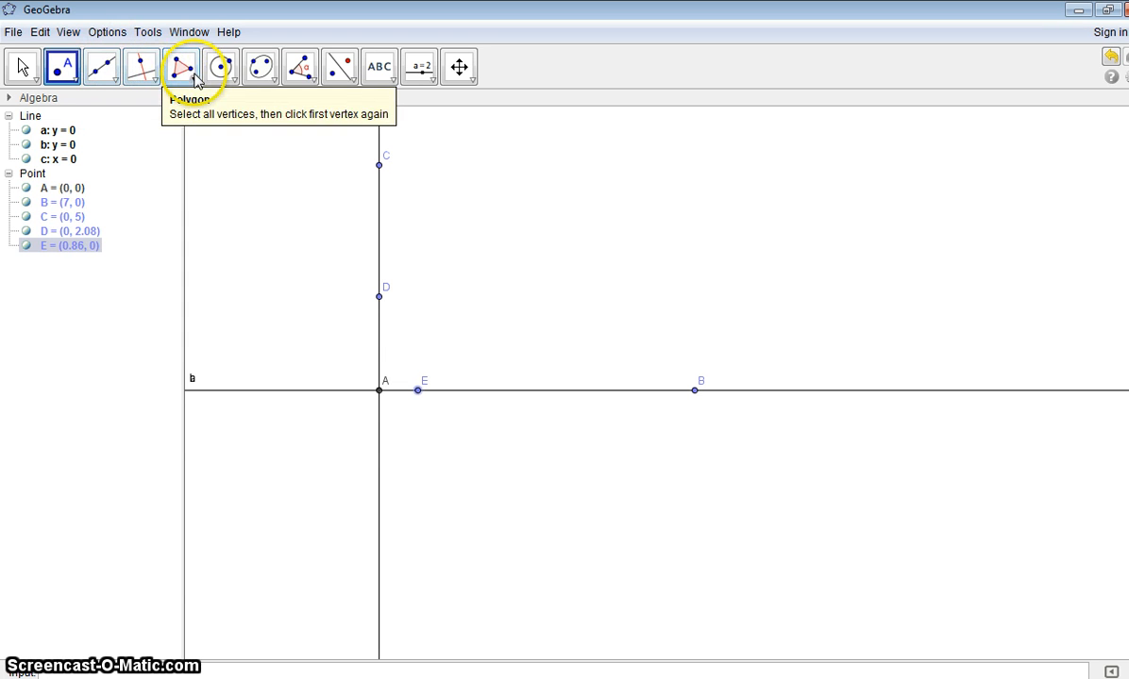
Step: Create a triangle polygon with vertices D, A and E
{"action": "left_click", "coordinate": [183, 68]}
{"action": "left_click", "coordinate": [377, 296]}
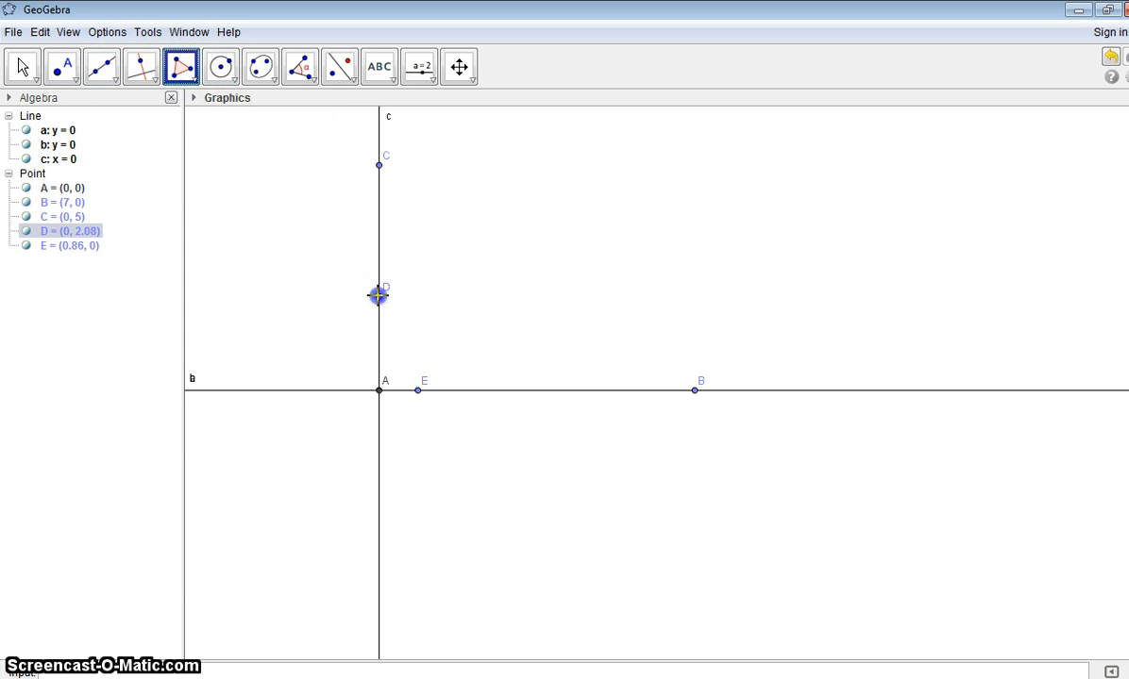
{"action": "left_click", "coordinate": [379, 389]}
{"action": "left_click", "coordinate": [420, 391]}
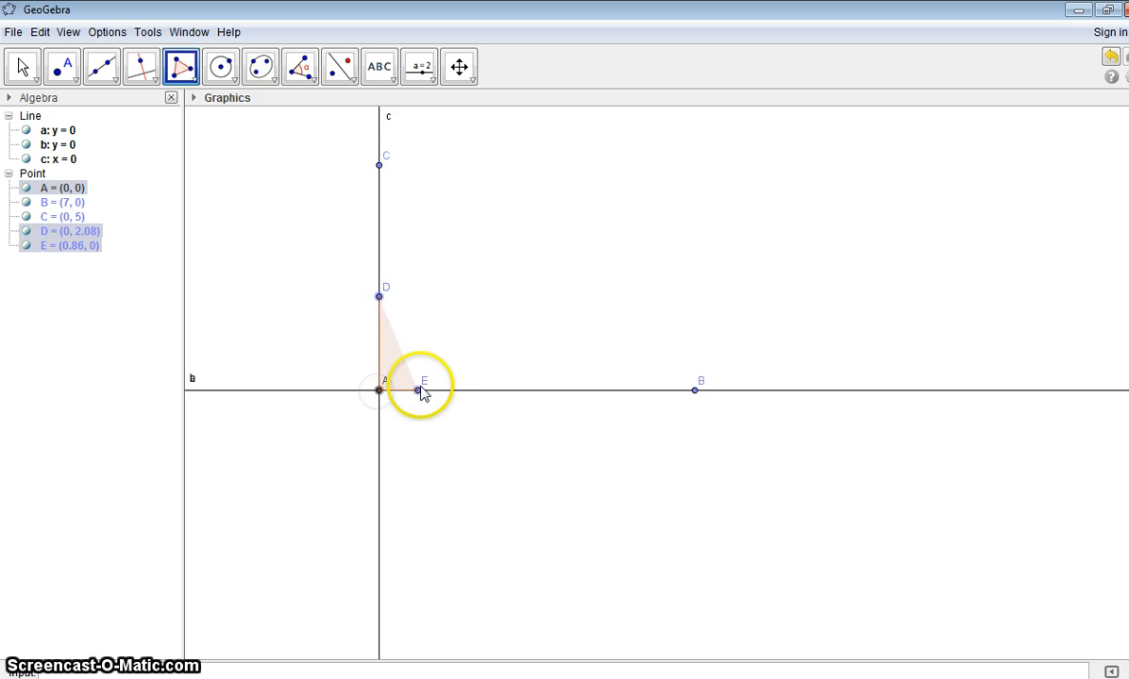
{"action": "left_click", "coordinate": [379, 298]}
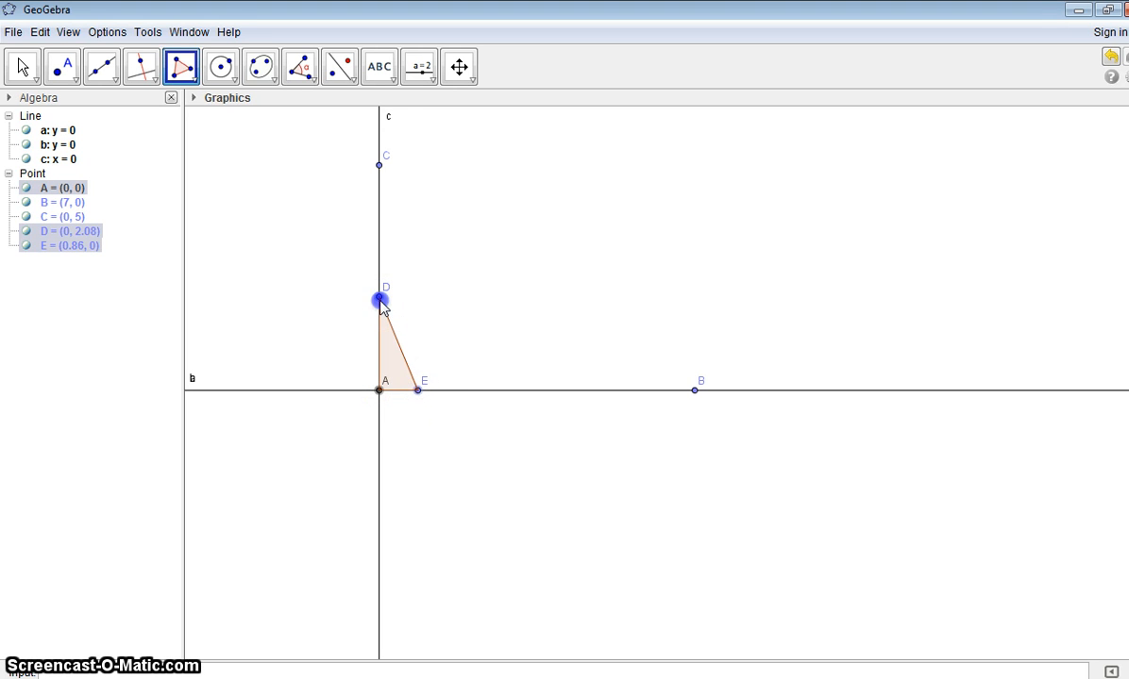
{"action": "left_click", "coordinate": [379, 298]}
{"action": "left_click", "coordinate": [390, 346]}
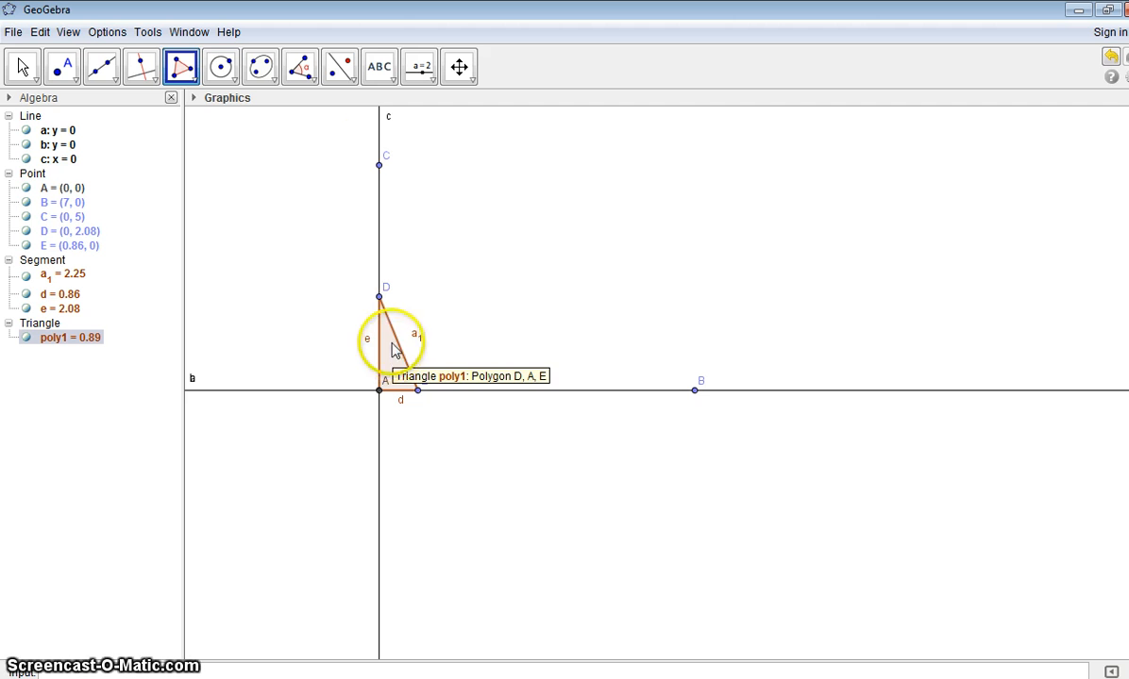
Step: Try rotating triangle DAE by 90° counter clockwise around point A, and undo the rotation
{"action": "left_click", "coordinate": [354, 85]}
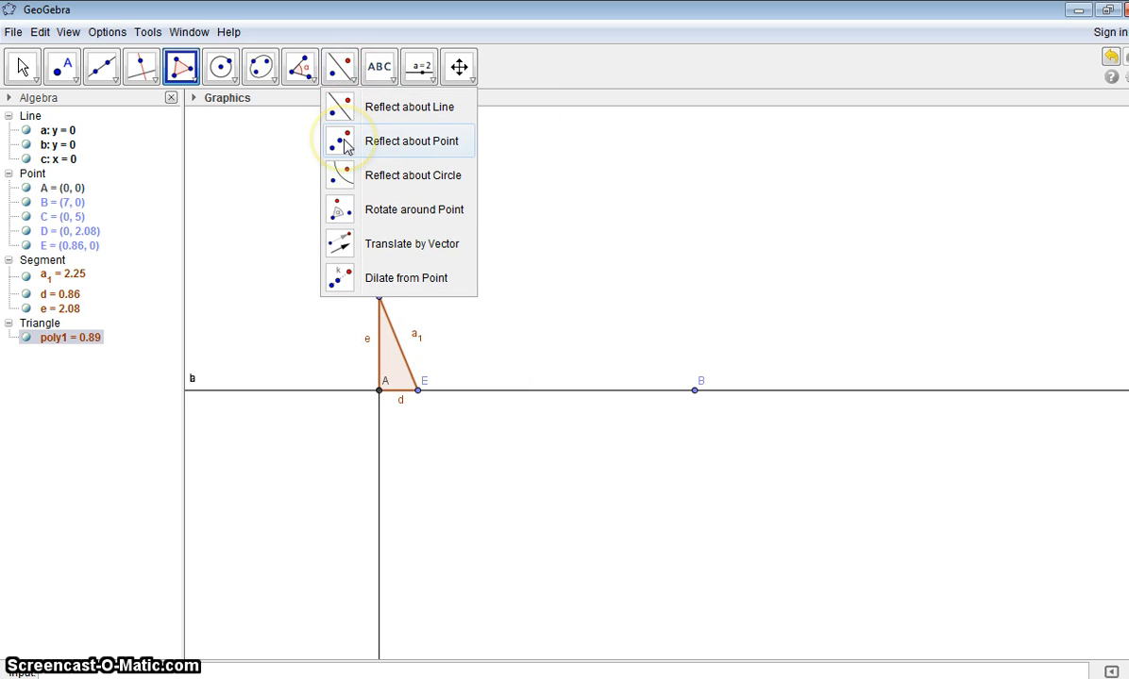
{"action": "left_click", "coordinate": [338, 206]}
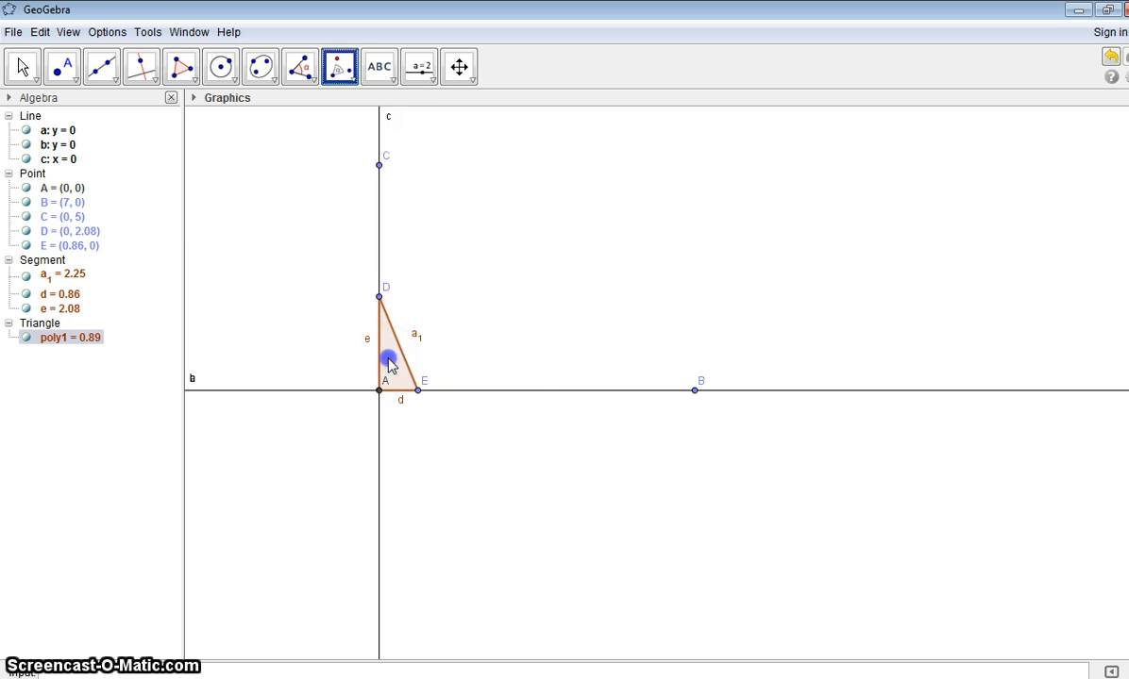
{"action": "left_click", "coordinate": [381, 390]}
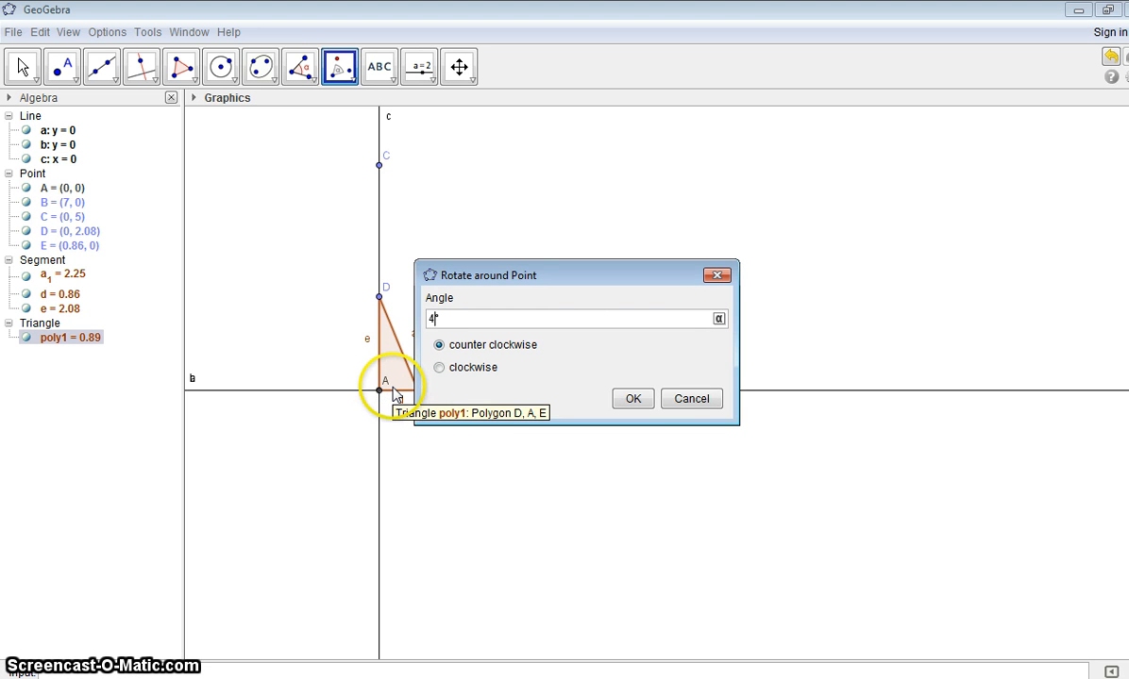
{"action": "left_click", "coordinate": [632, 400]}
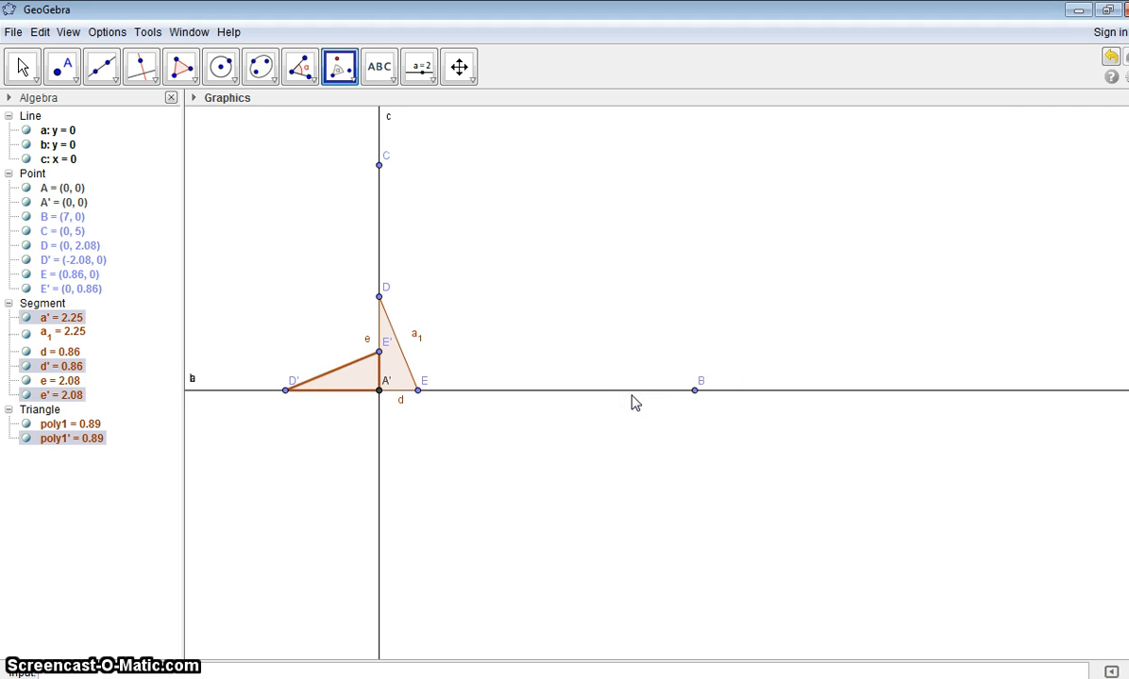
{"action": "left_click", "coordinate": [1112, 59]}
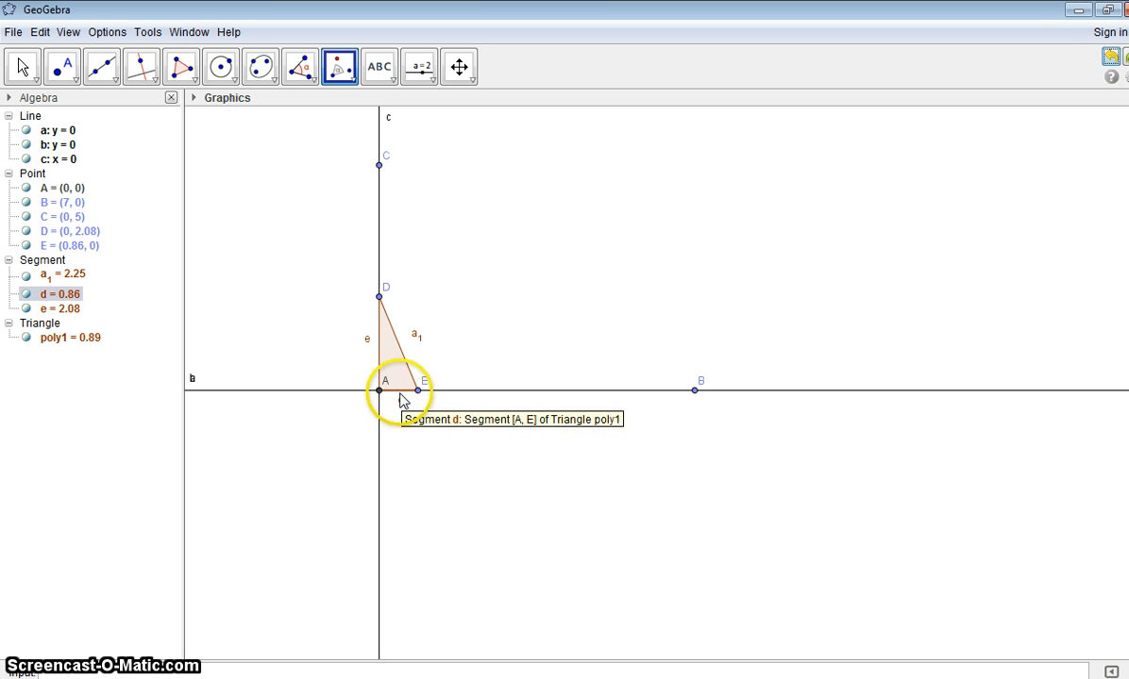
Step: Draw a segment from point A to point E along the triangle's base
{"action": "left_click", "coordinate": [117, 85]}
{"action": "left_click", "coordinate": [101, 153]}
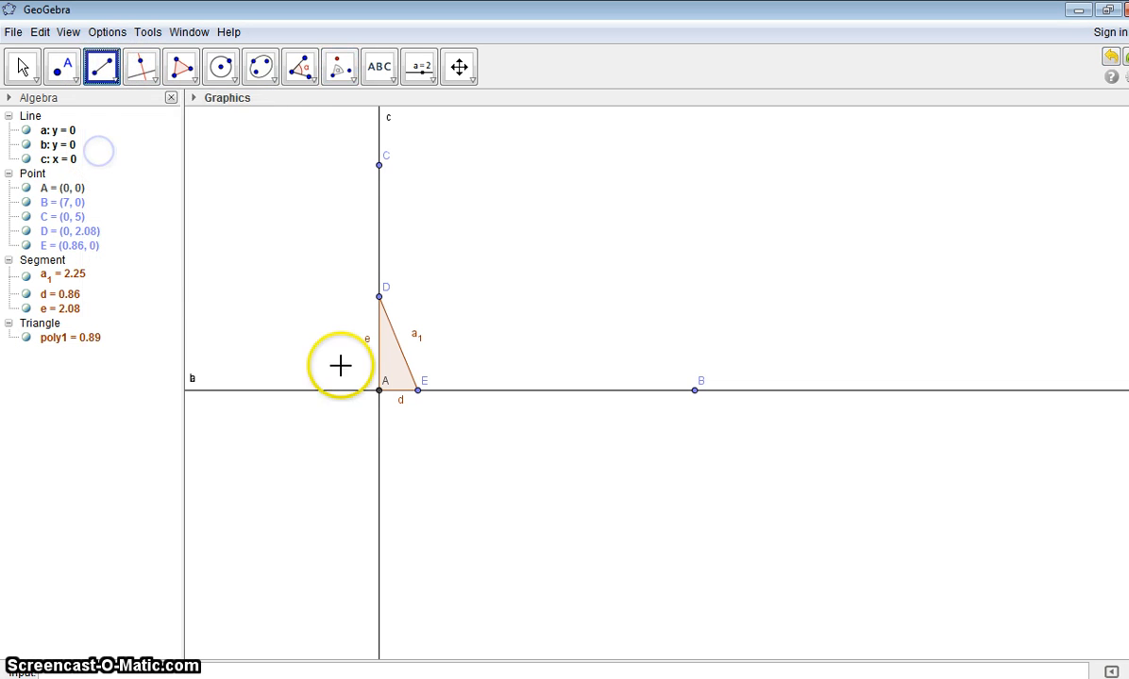
{"action": "left_click", "coordinate": [416, 390]}
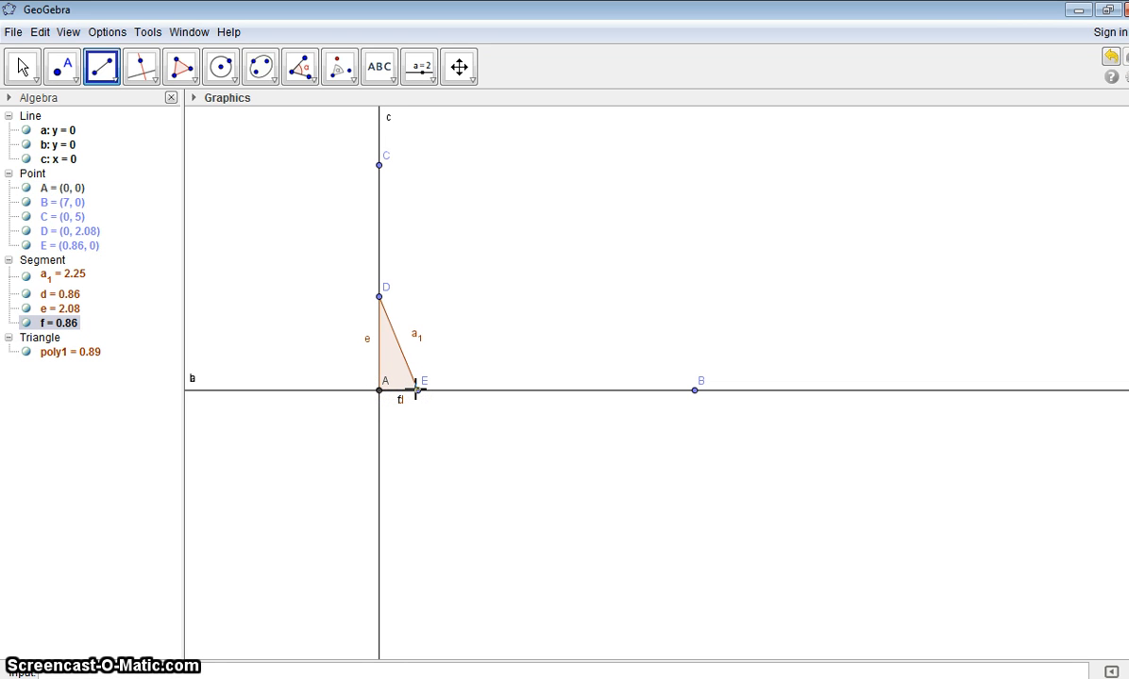
Step: Reflect triangle DAE about its base segment AE, undoing and redoing the reflection once
{"action": "left_click", "coordinate": [313, 80]}
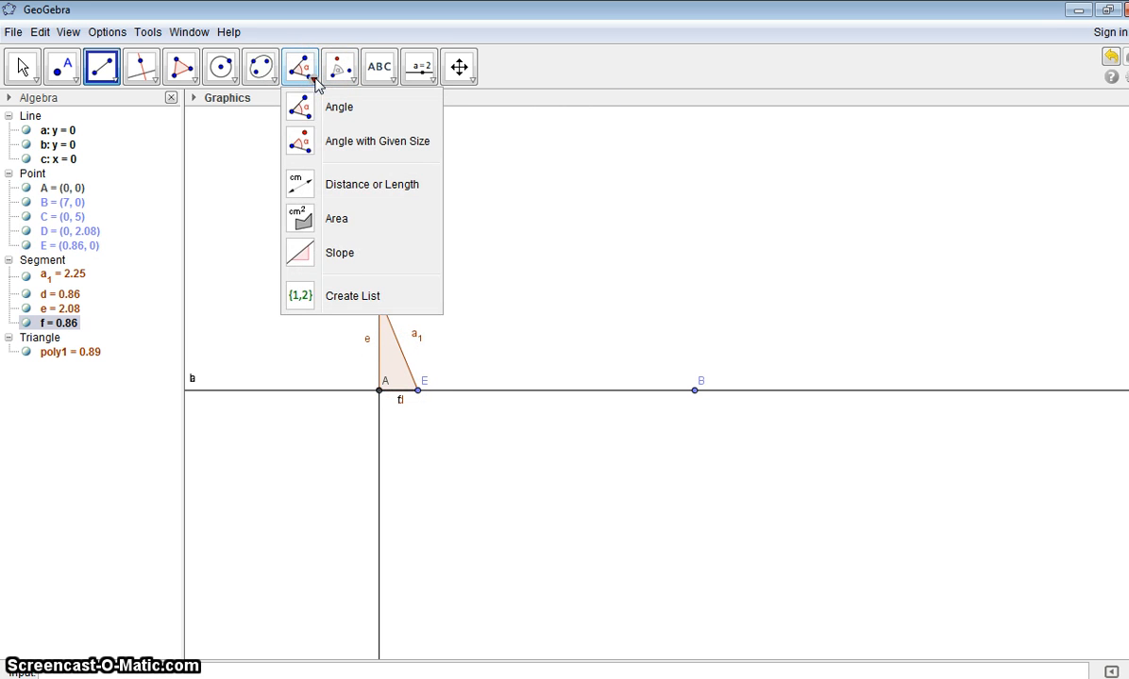
{"action": "left_click", "coordinate": [323, 55]}
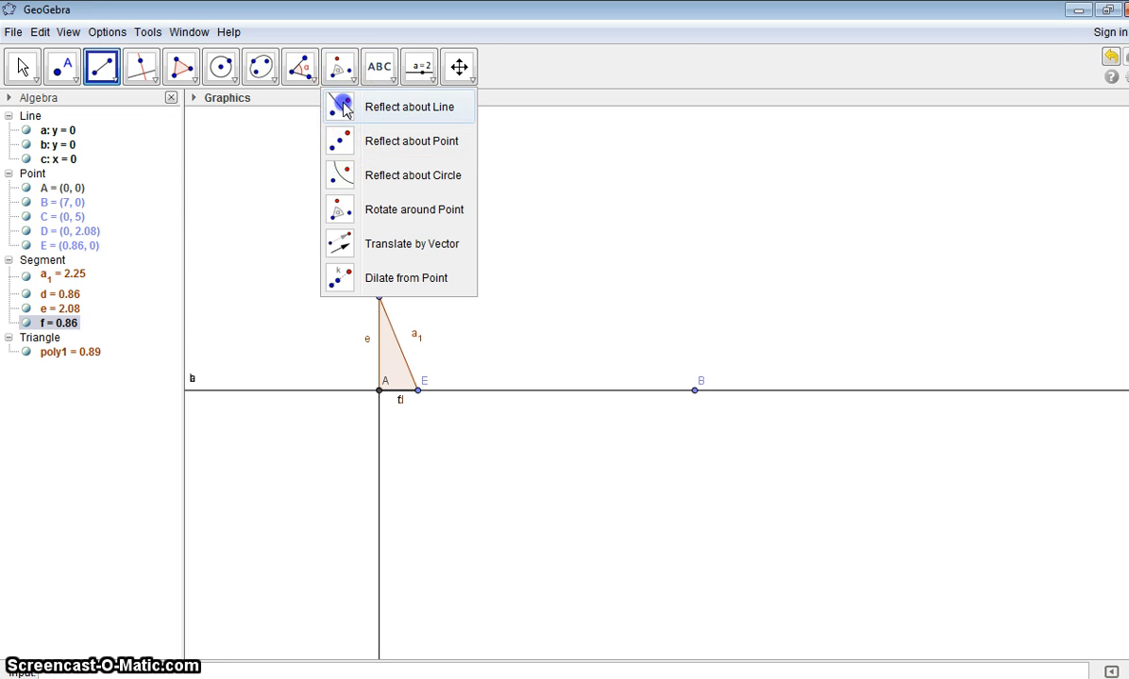
{"action": "left_click", "coordinate": [343, 108]}
{"action": "left_click", "coordinate": [388, 334]}
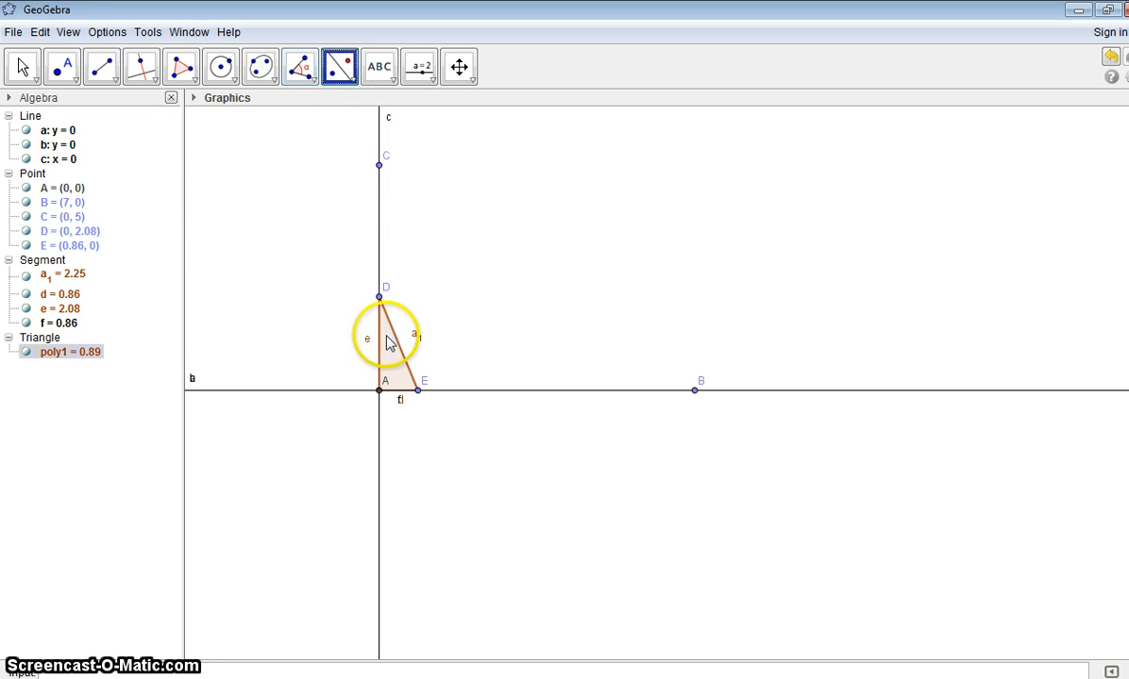
{"action": "left_click", "coordinate": [399, 392]}
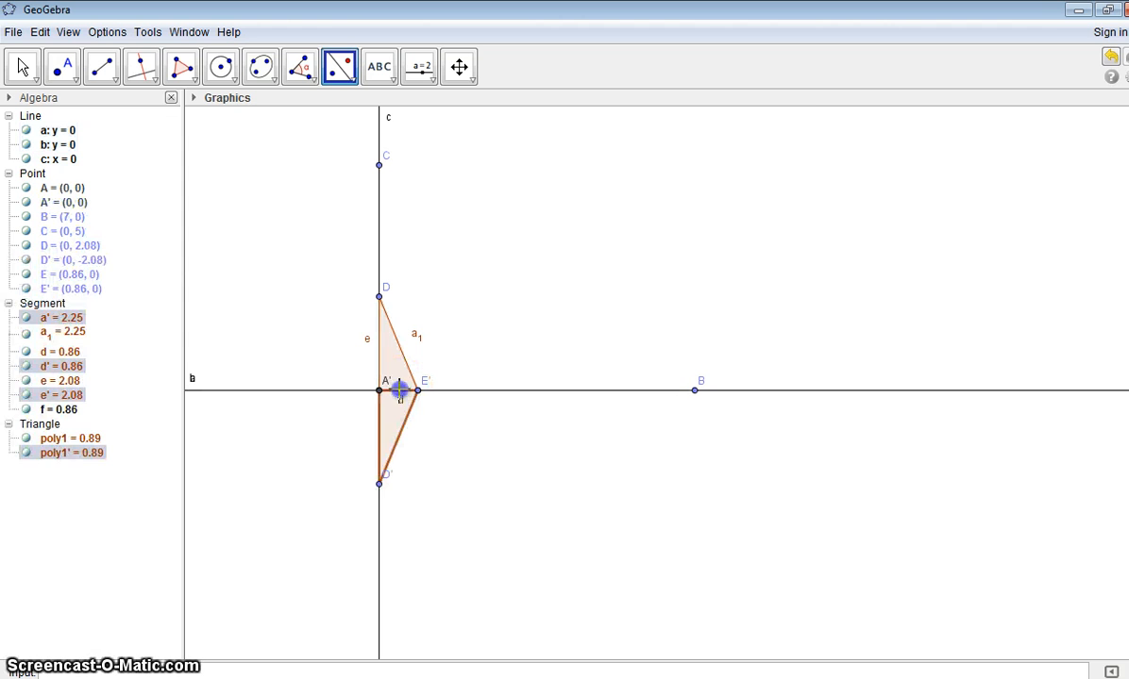
{"action": "left_click", "coordinate": [1110, 62]}
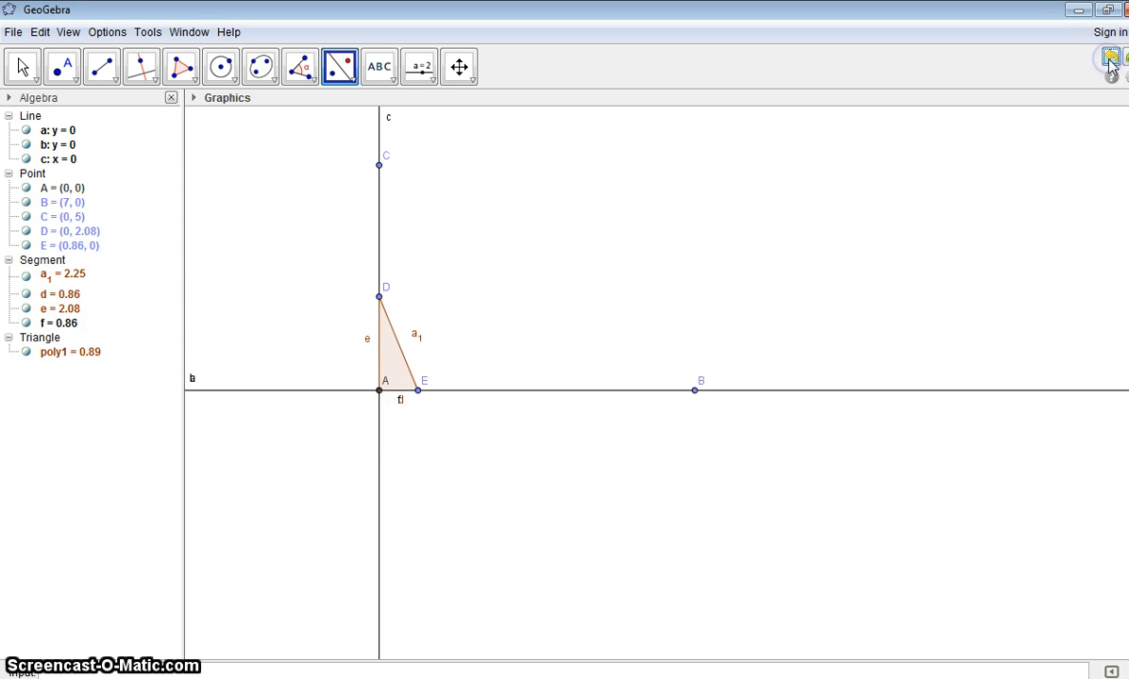
{"action": "left_click", "coordinate": [1127, 58]}
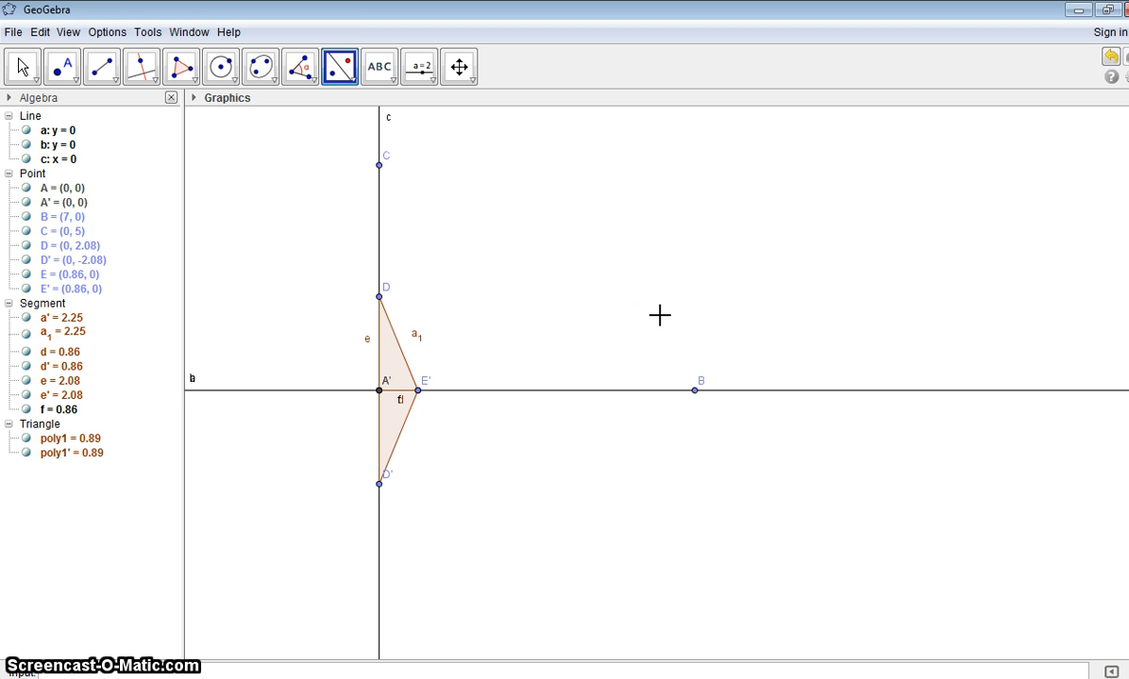
Step: Reflect the lower triangle about the vertical line, and reflect that image about the horizontal line to complete the rhombus
{"action": "left_click", "coordinate": [398, 422]}
{"action": "left_click", "coordinate": [394, 416]}
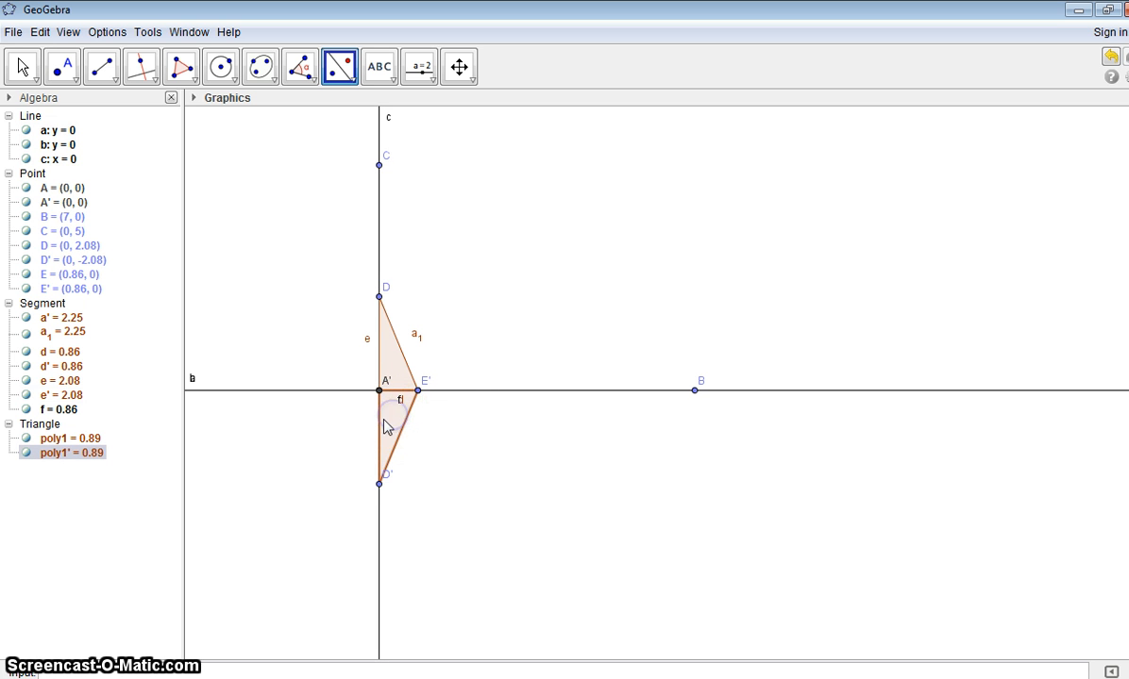
{"action": "left_click", "coordinate": [379, 418]}
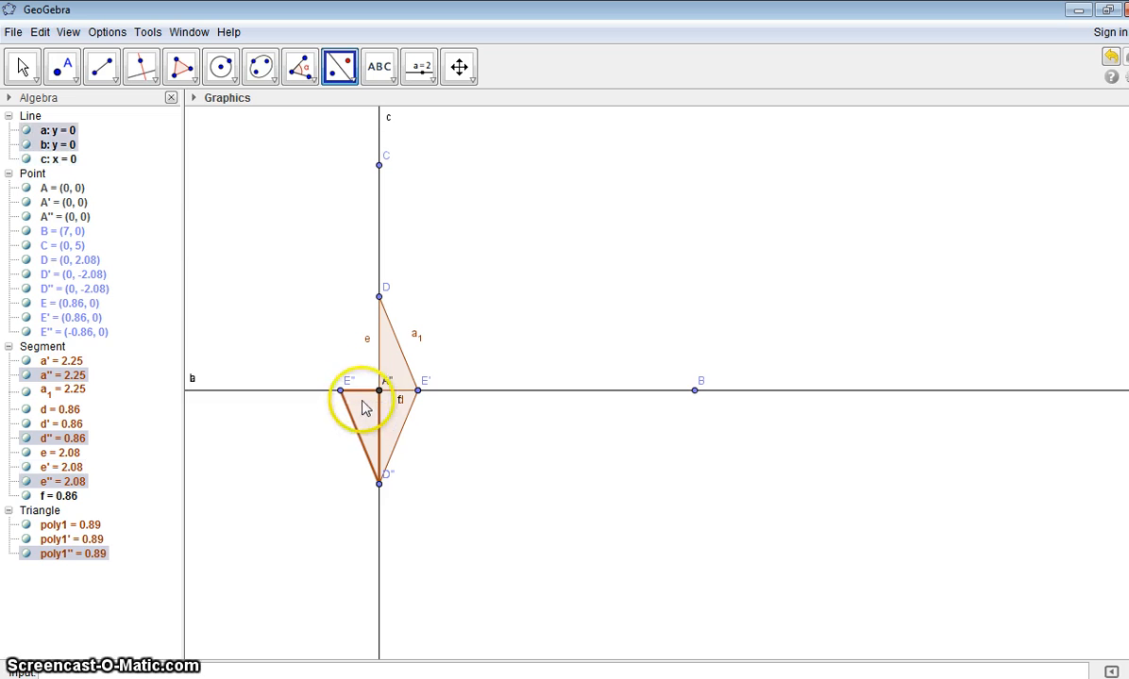
{"action": "left_click", "coordinate": [365, 407]}
{"action": "left_click", "coordinate": [363, 388]}
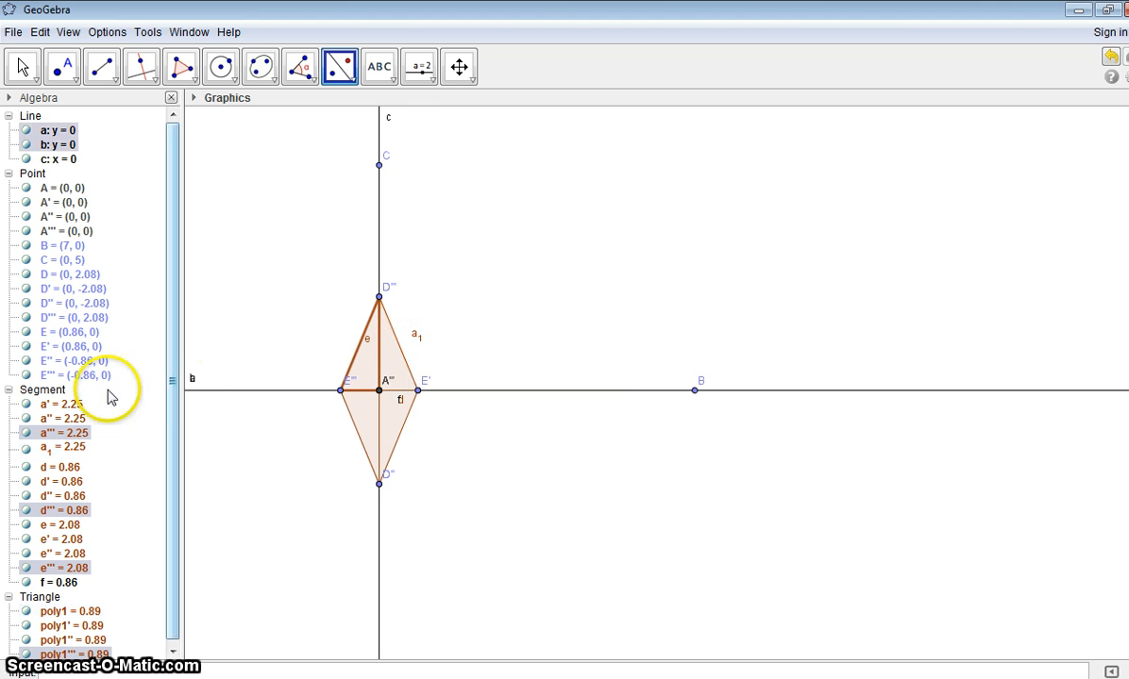
Step: Mark segment a', the rhombus's lower-right side, with a single-tick decoration
{"action": "right_click", "coordinate": [53, 408]}
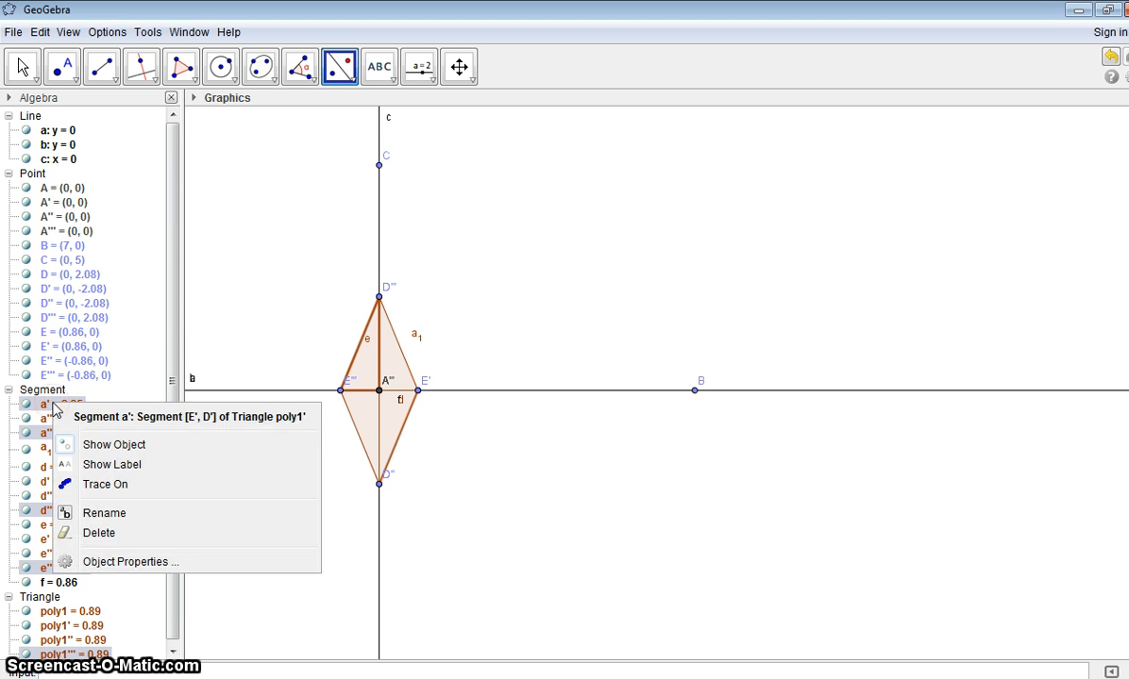
{"action": "left_click", "coordinate": [105, 561]}
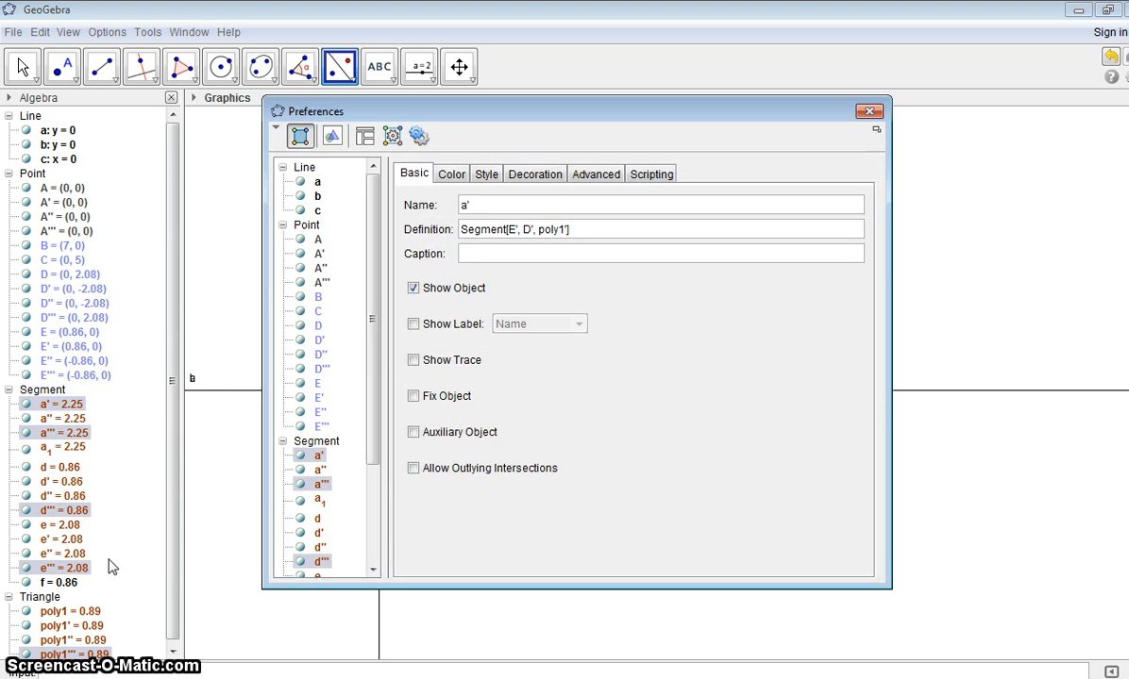
{"action": "left_click", "coordinate": [534, 174]}
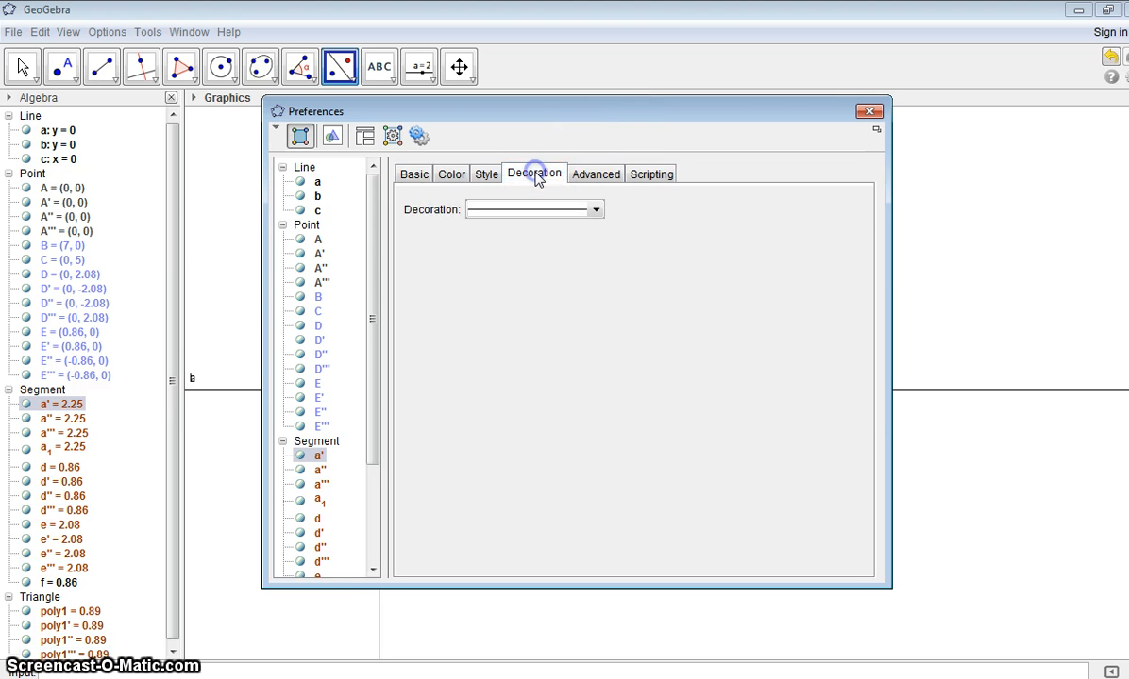
{"action": "left_click", "coordinate": [597, 212]}
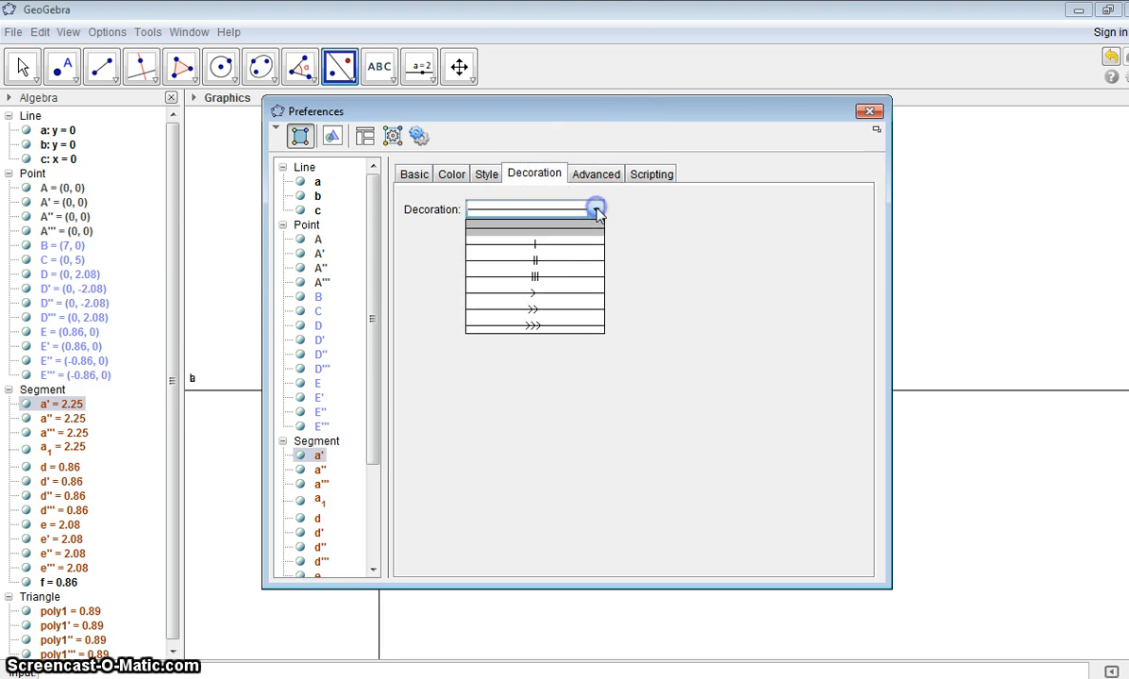
{"action": "left_click", "coordinate": [543, 252]}
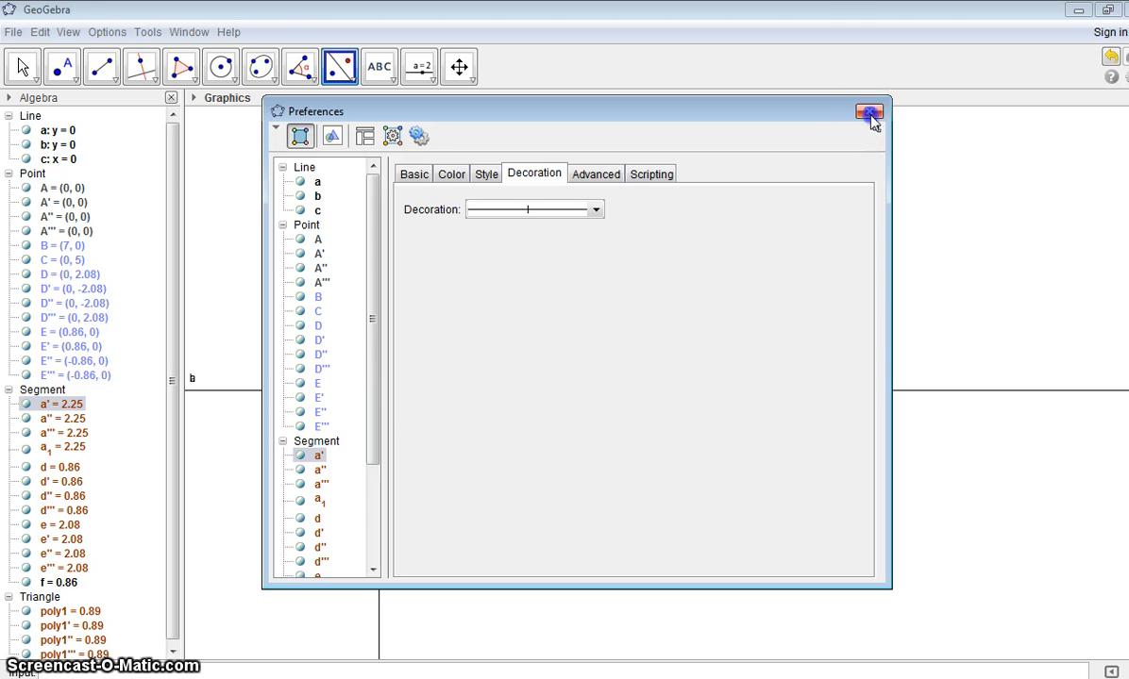
{"action": "left_click", "coordinate": [869, 111]}
{"action": "left_click", "coordinate": [407, 366]}
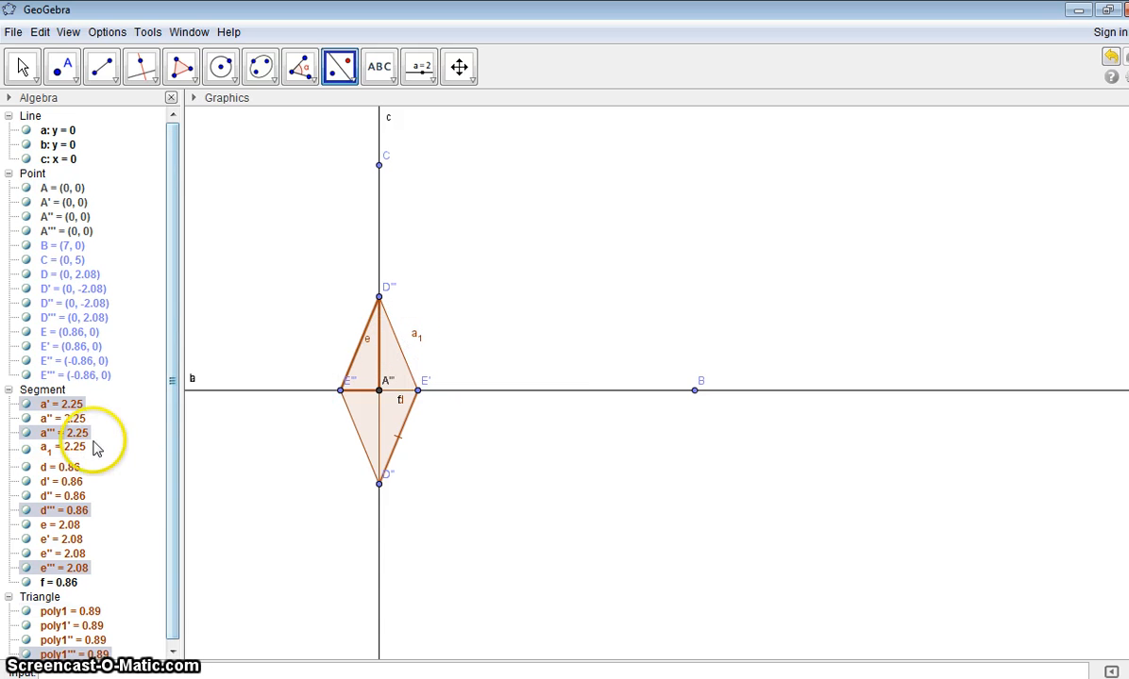
Step: Give segment a_1, the rhombus's upper-right side, a single-tick decoration
{"action": "right_click", "coordinate": [65, 447]}
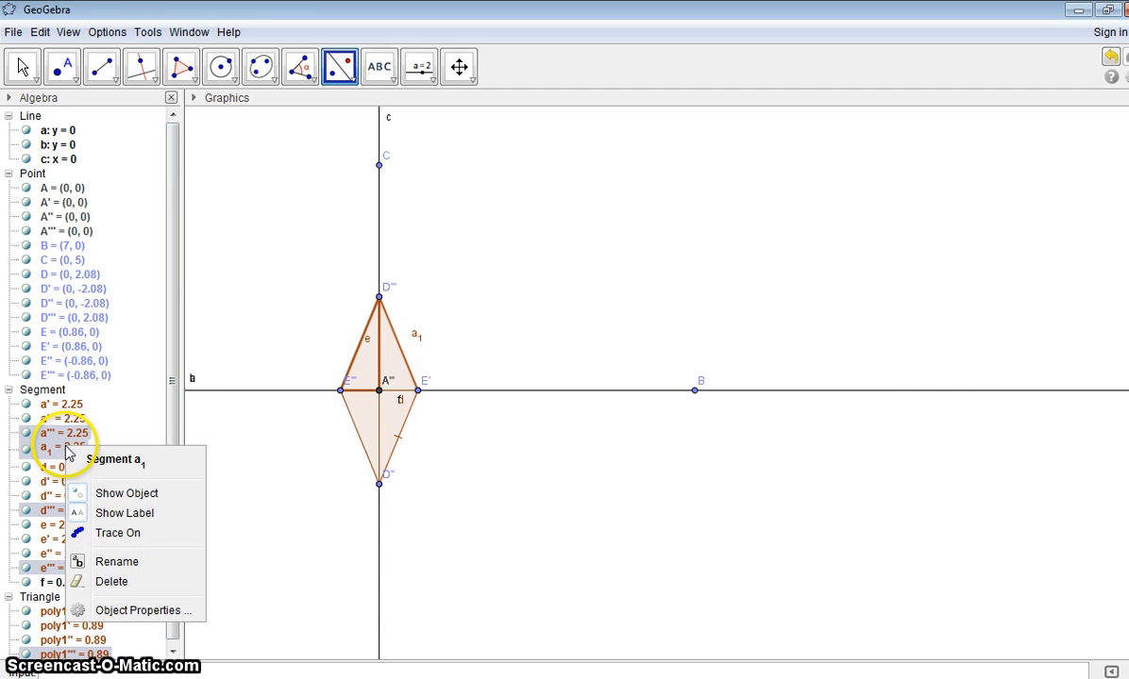
{"action": "left_click", "coordinate": [126, 611]}
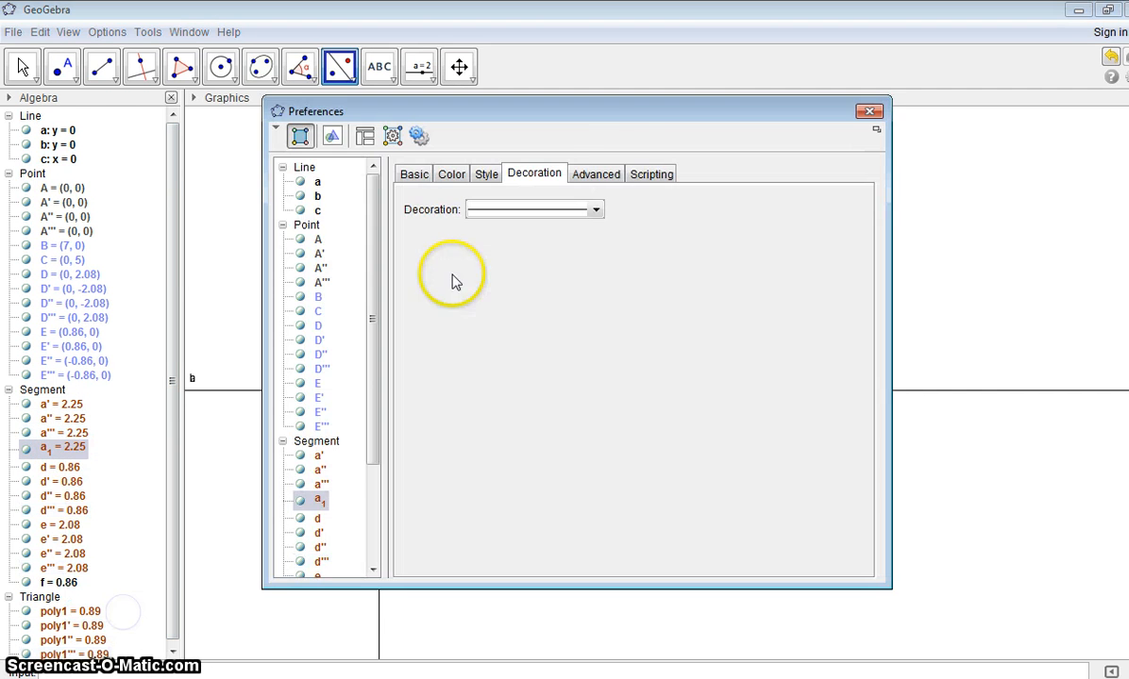
{"action": "left_click", "coordinate": [595, 211]}
{"action": "left_click", "coordinate": [559, 251]}
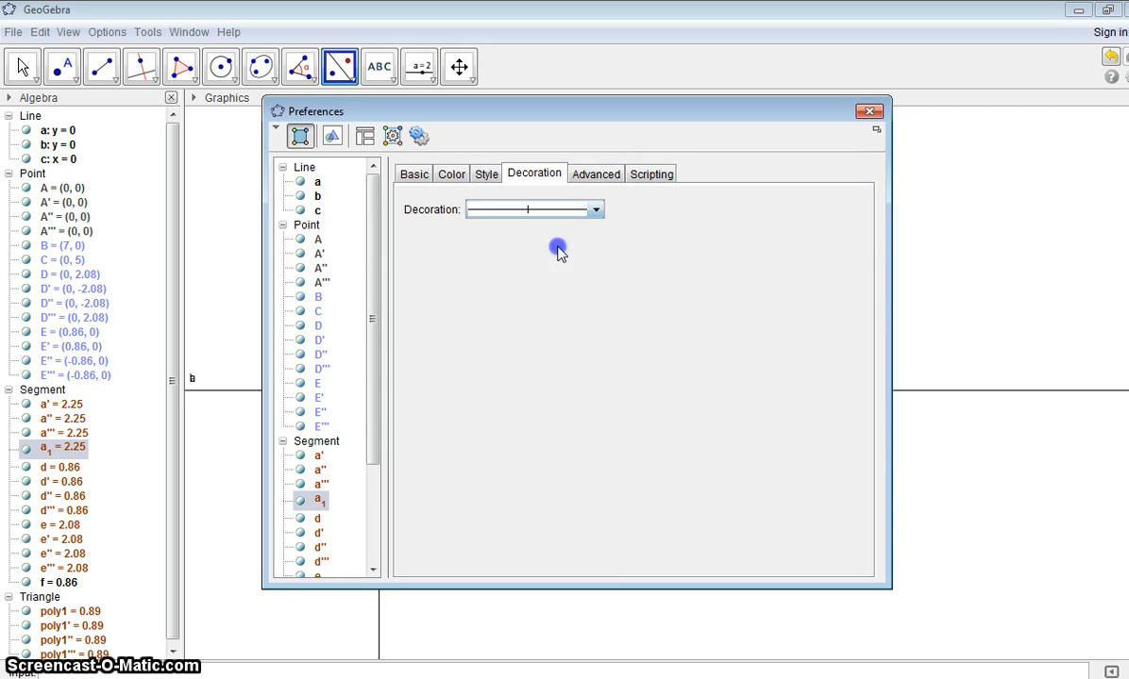
{"action": "left_click", "coordinate": [417, 176]}
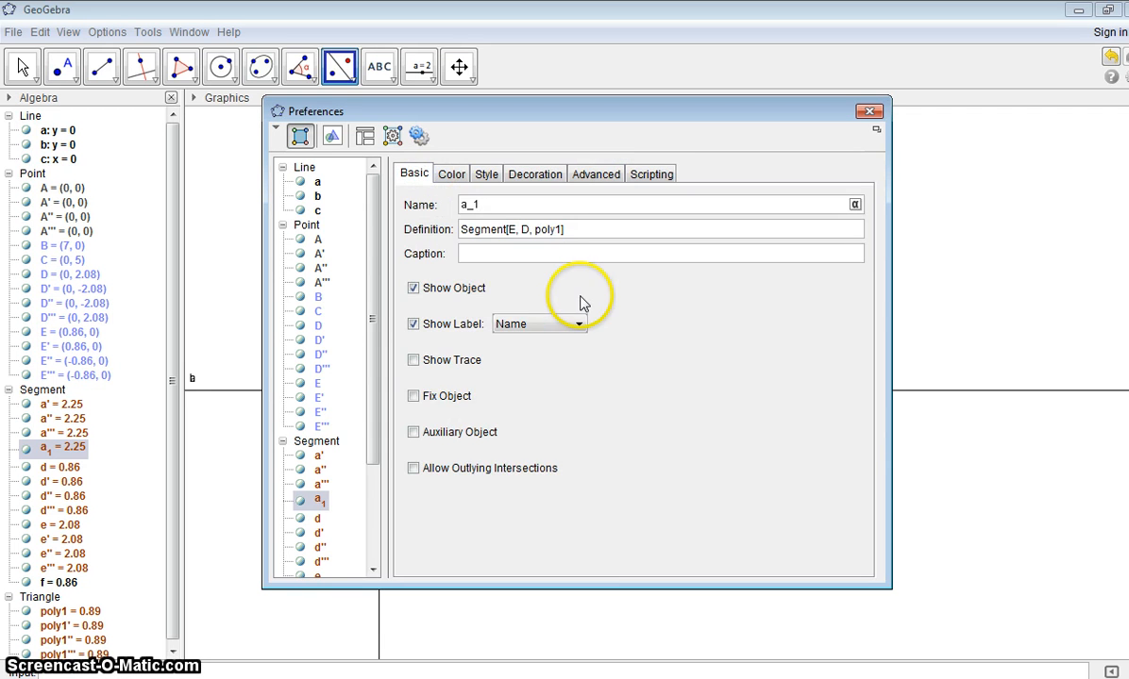
{"action": "left_click", "coordinate": [870, 113]}
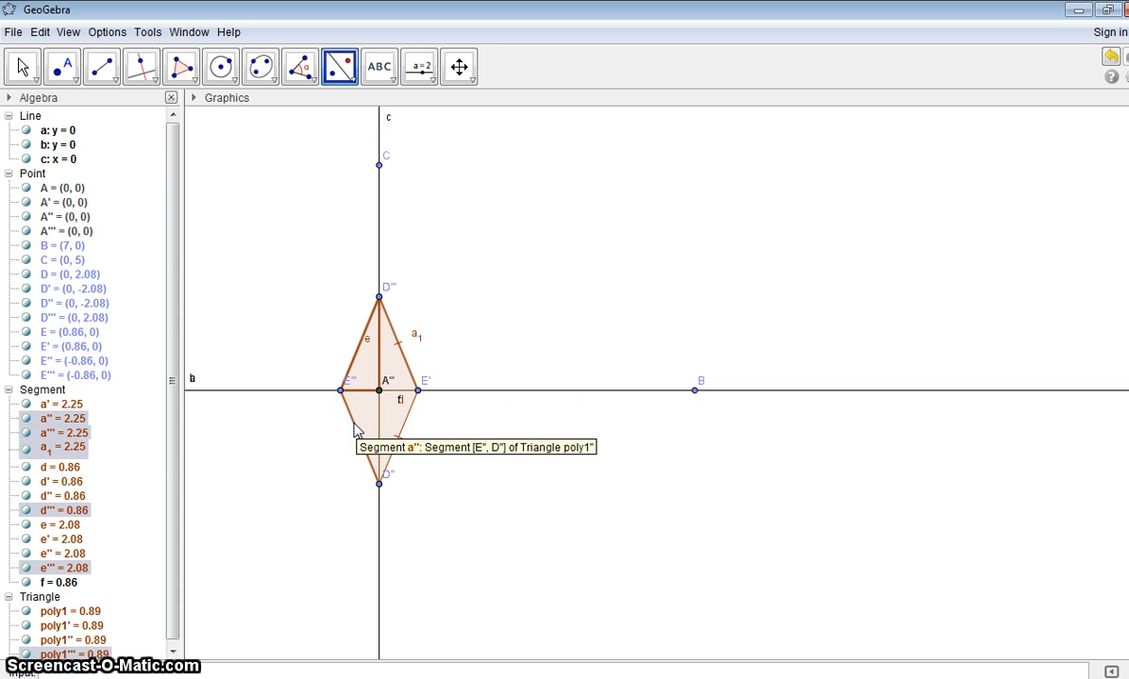
Step: Add a single-tick decoration to segment a''', the upper-left side of the rhombus
{"action": "right_click", "coordinate": [81, 435]}
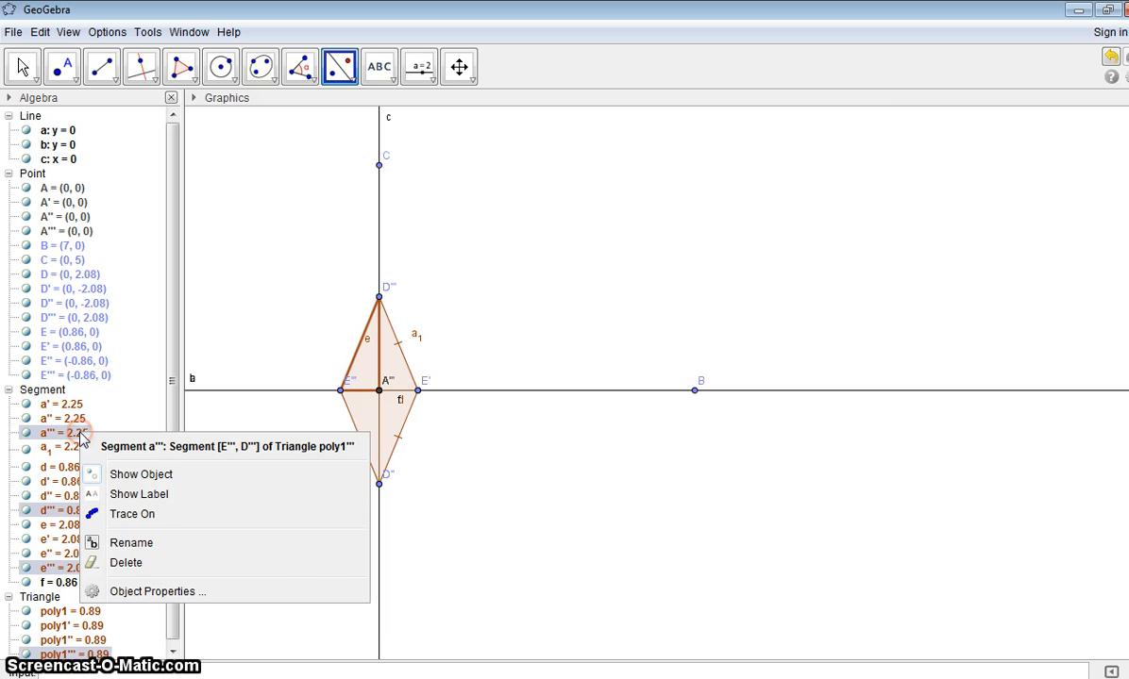
{"action": "left_click", "coordinate": [148, 592]}
{"action": "left_click", "coordinate": [531, 176]}
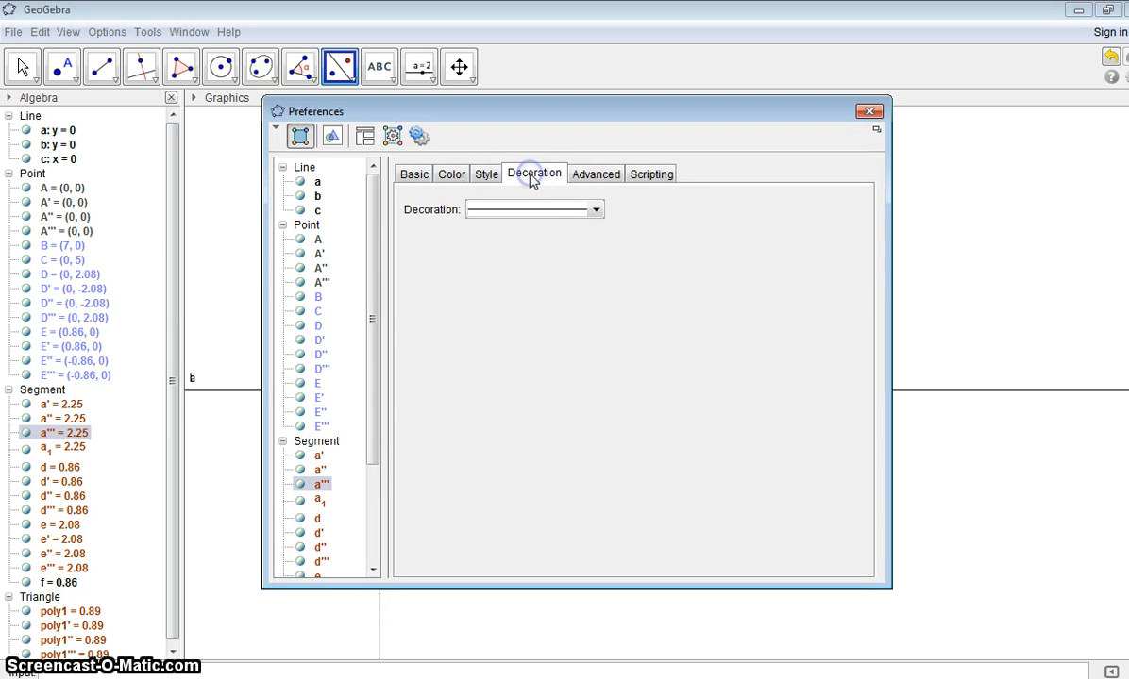
{"action": "left_click", "coordinate": [596, 211]}
{"action": "left_click", "coordinate": [569, 245]}
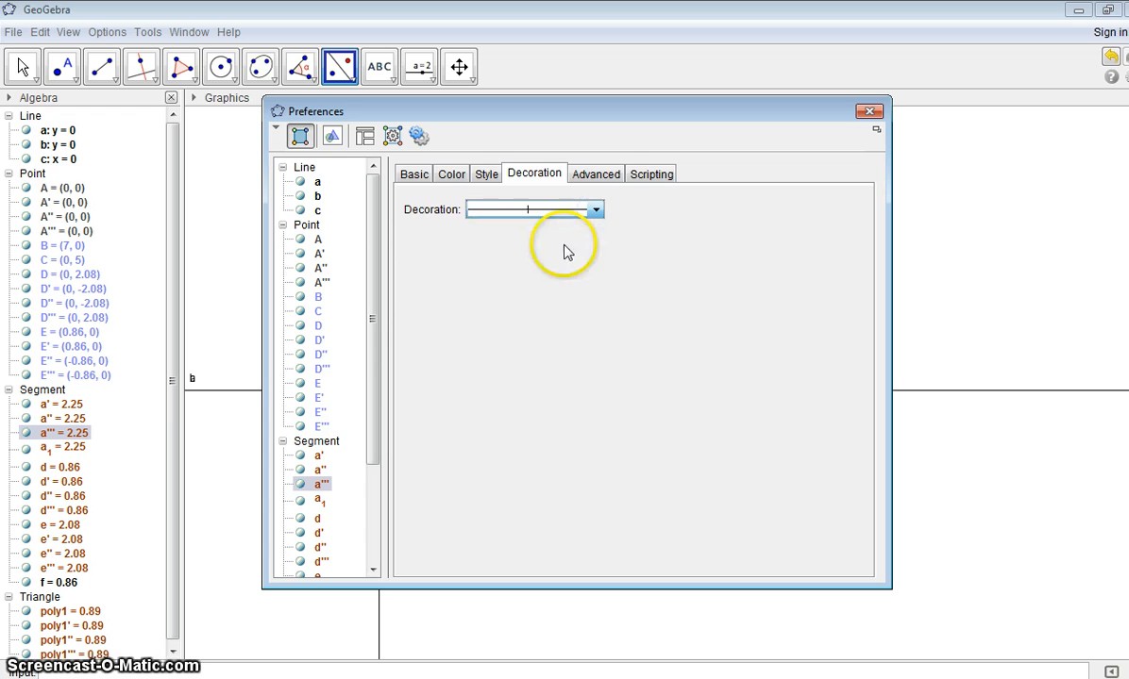
{"action": "left_click", "coordinate": [869, 111]}
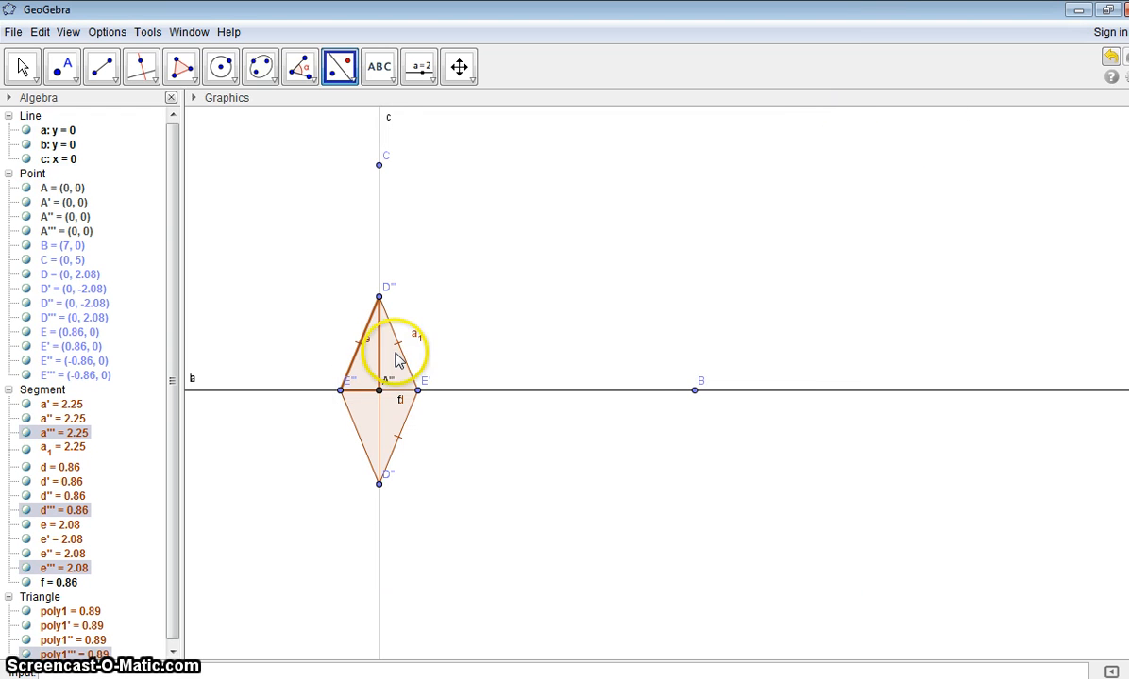
{"action": "left_click", "coordinate": [345, 404]}
{"action": "left_click", "coordinate": [354, 424]}
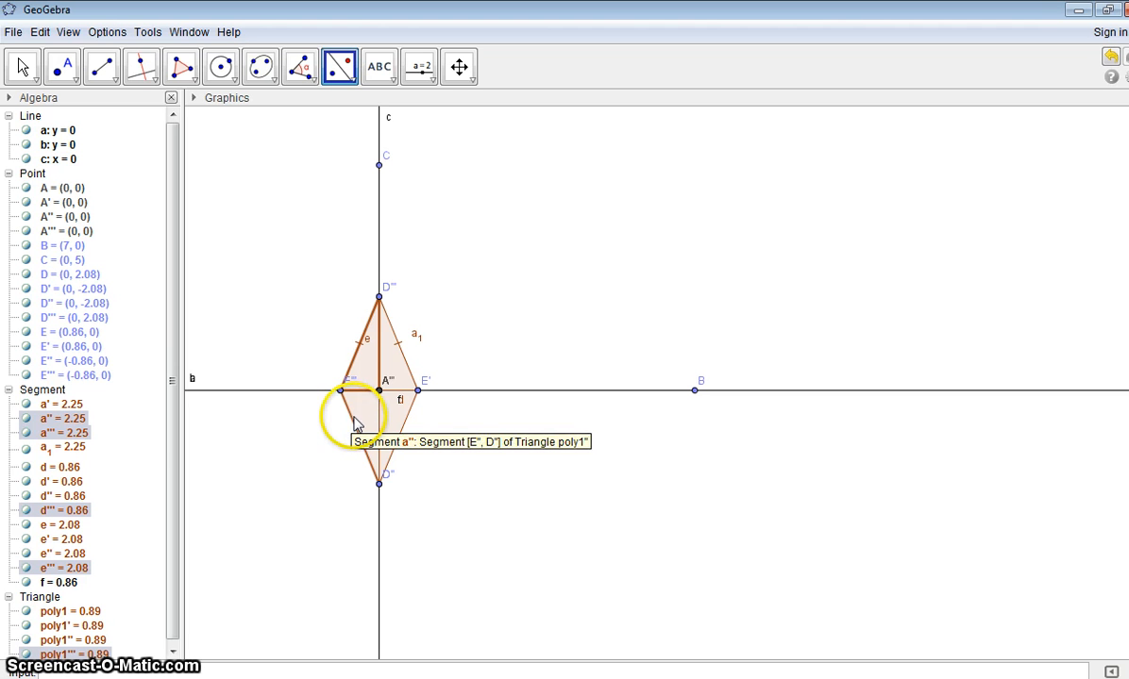
{"action": "right_click", "coordinate": [69, 434]}
{"action": "left_click", "coordinate": [121, 592]}
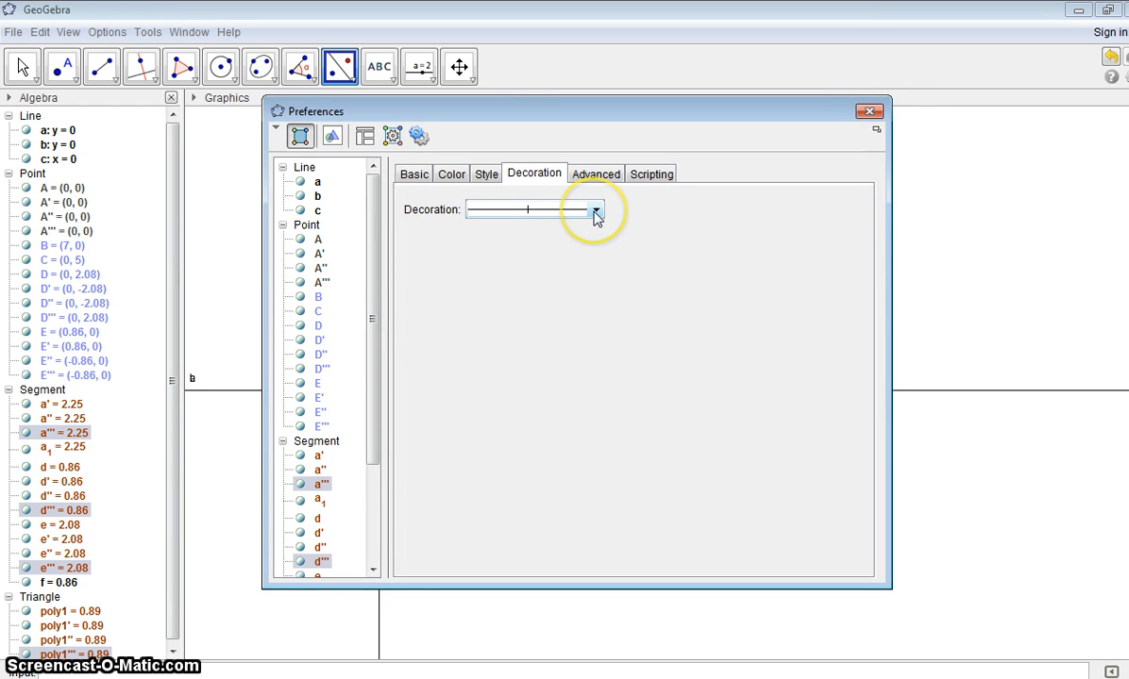
{"action": "left_click", "coordinate": [870, 113]}
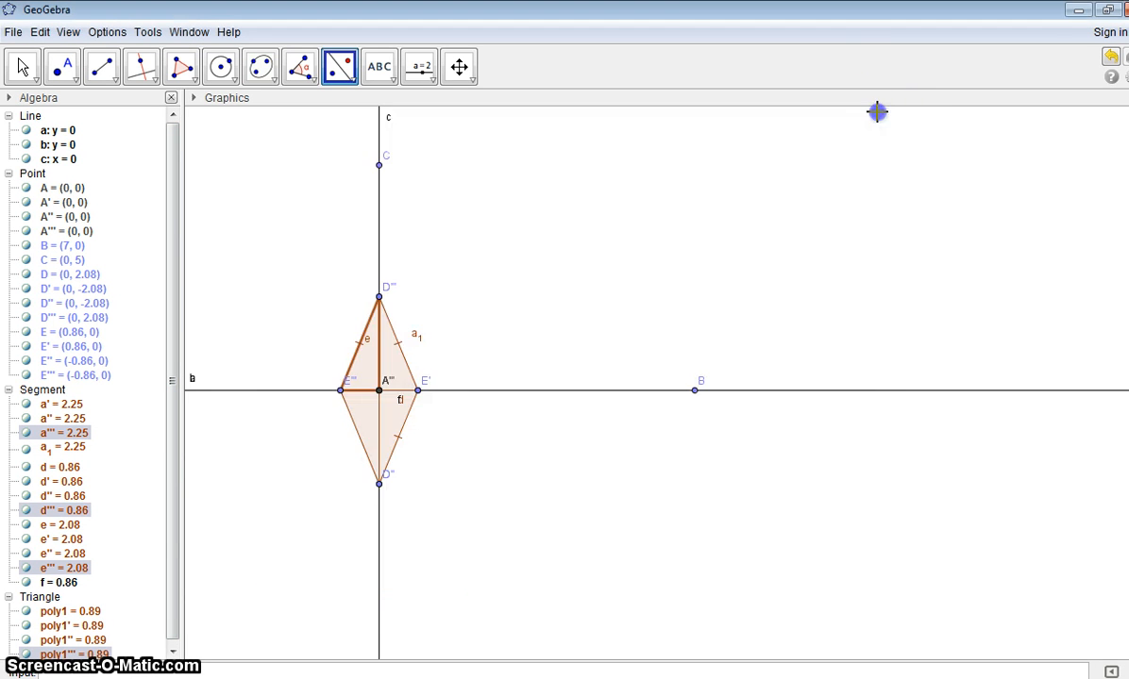
{"action": "right_click", "coordinate": [359, 435]}
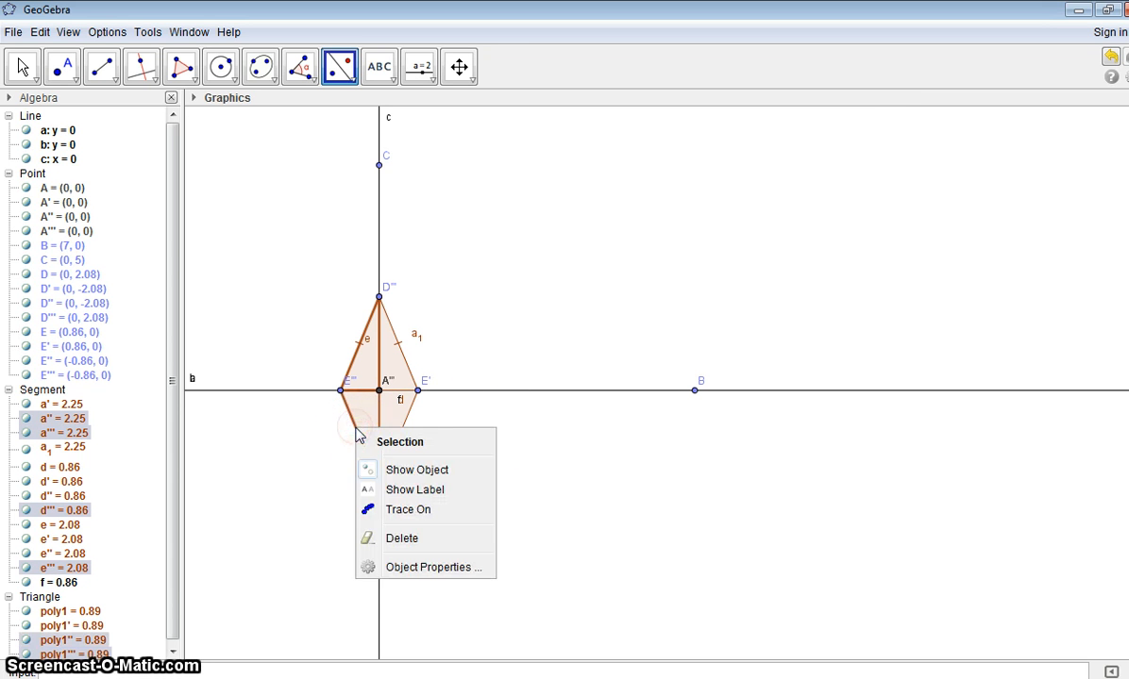
{"action": "left_click", "coordinate": [426, 568]}
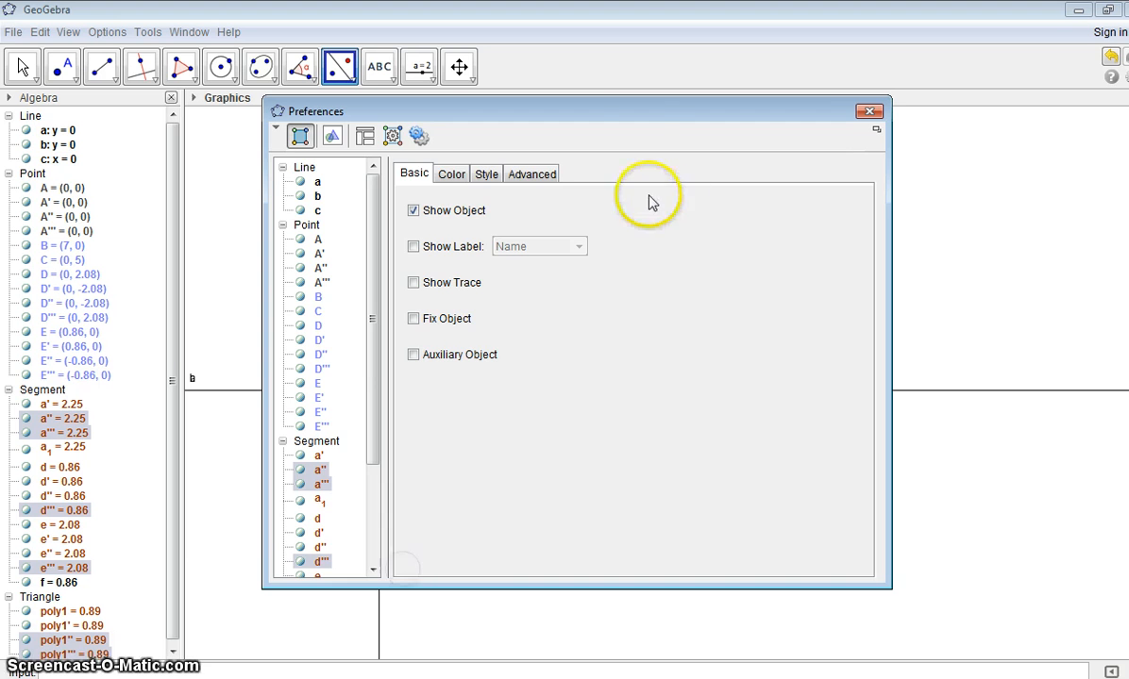
{"action": "left_click", "coordinate": [868, 113]}
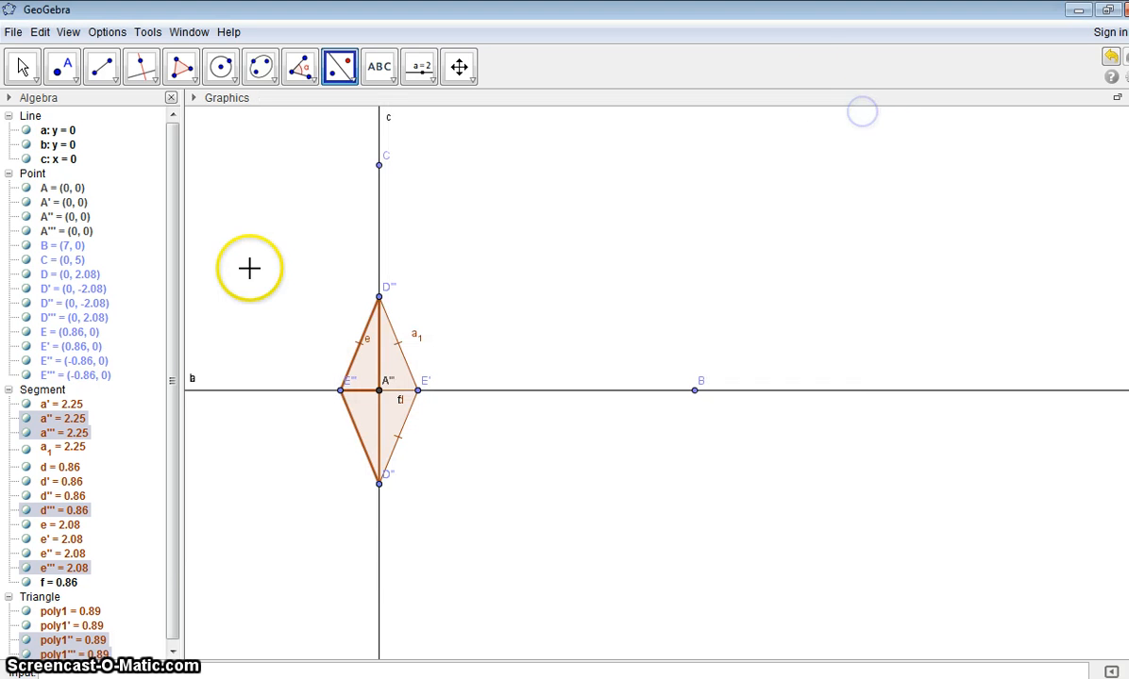
{"action": "right_click", "coordinate": [45, 426]}
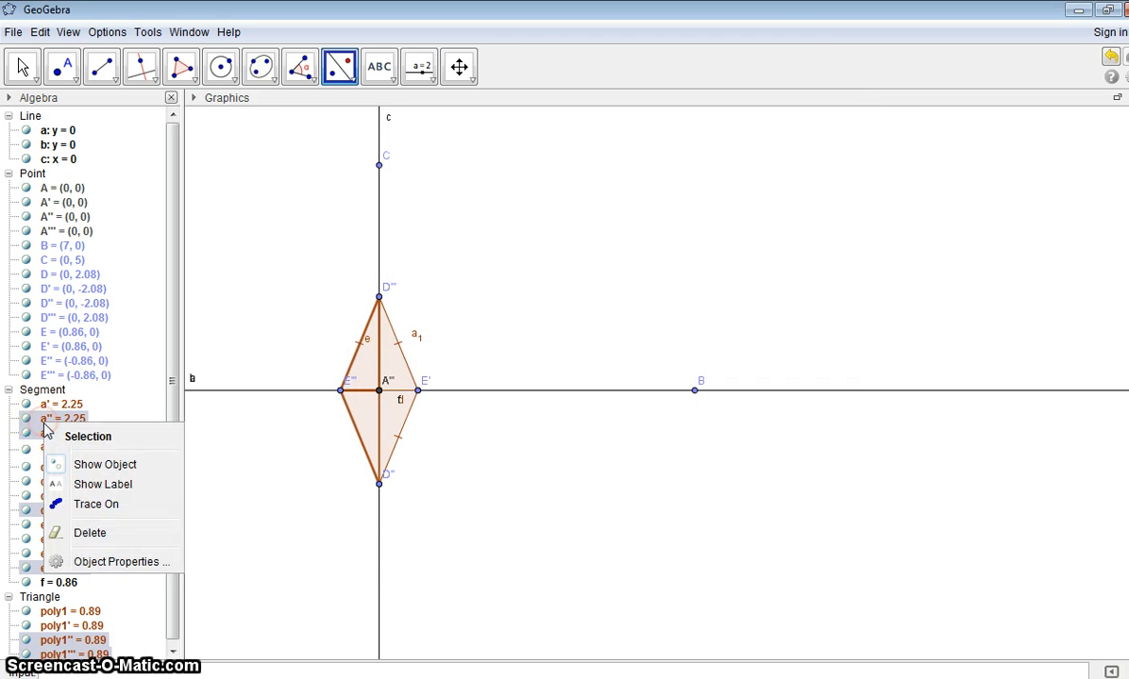
{"action": "left_click", "coordinate": [89, 562]}
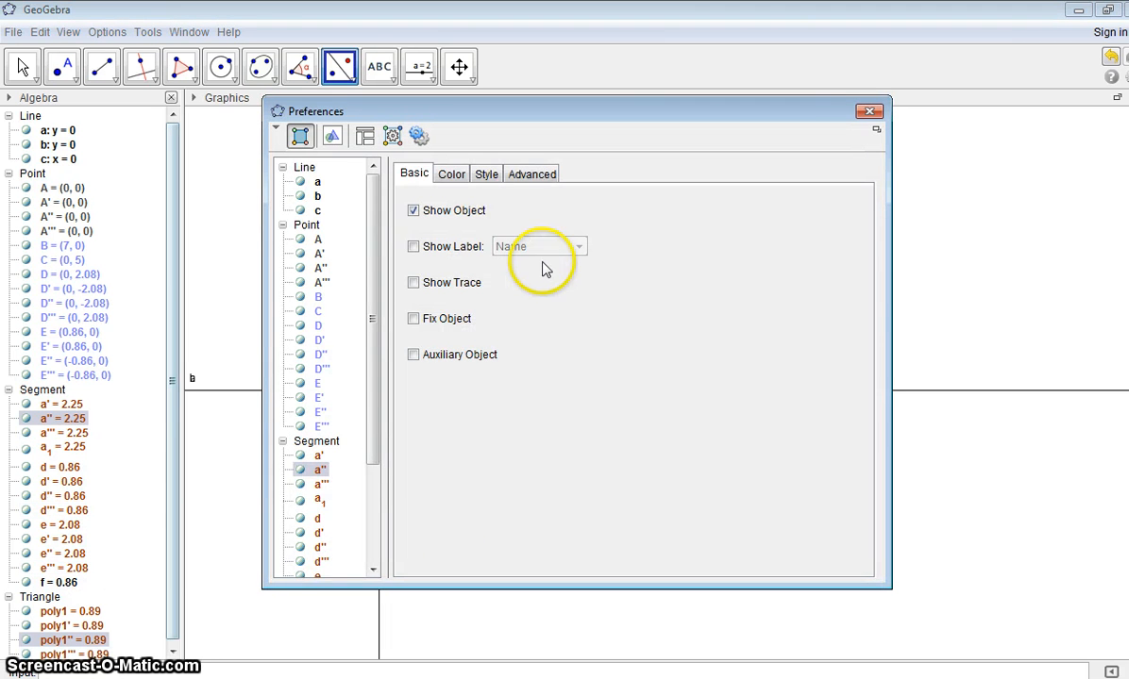
{"action": "left_click", "coordinate": [868, 111]}
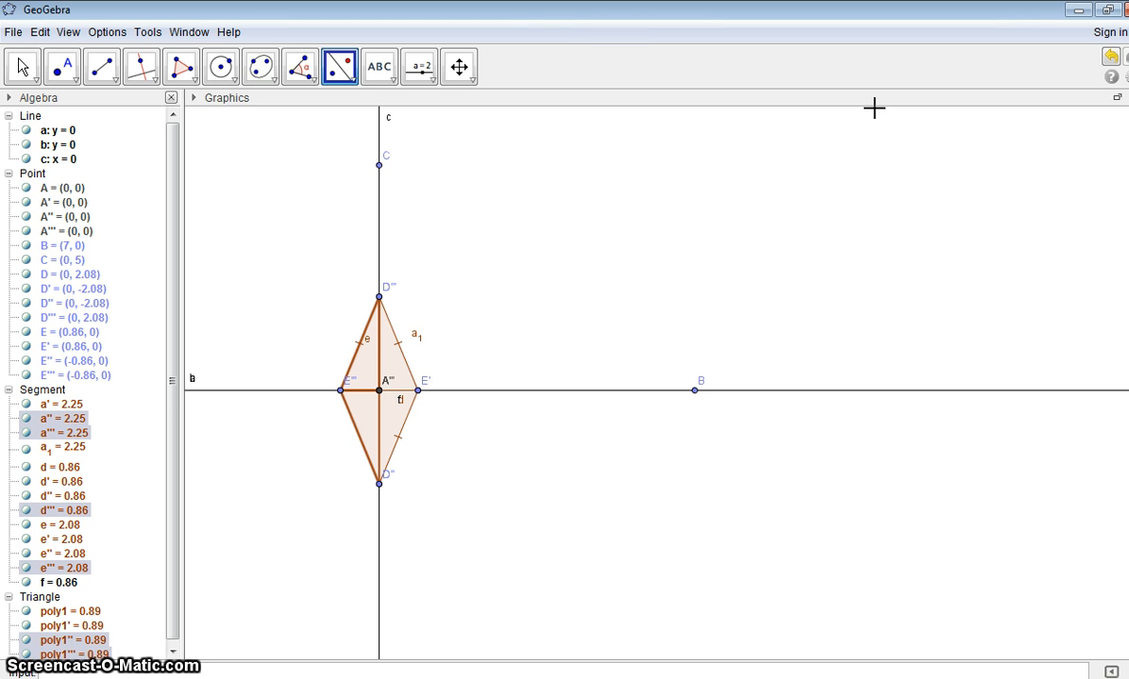
Step: Clear the selection and apply a single-tick decoration to segment a'', the rhombus's lower-left side
{"action": "left_click", "coordinate": [23, 68]}
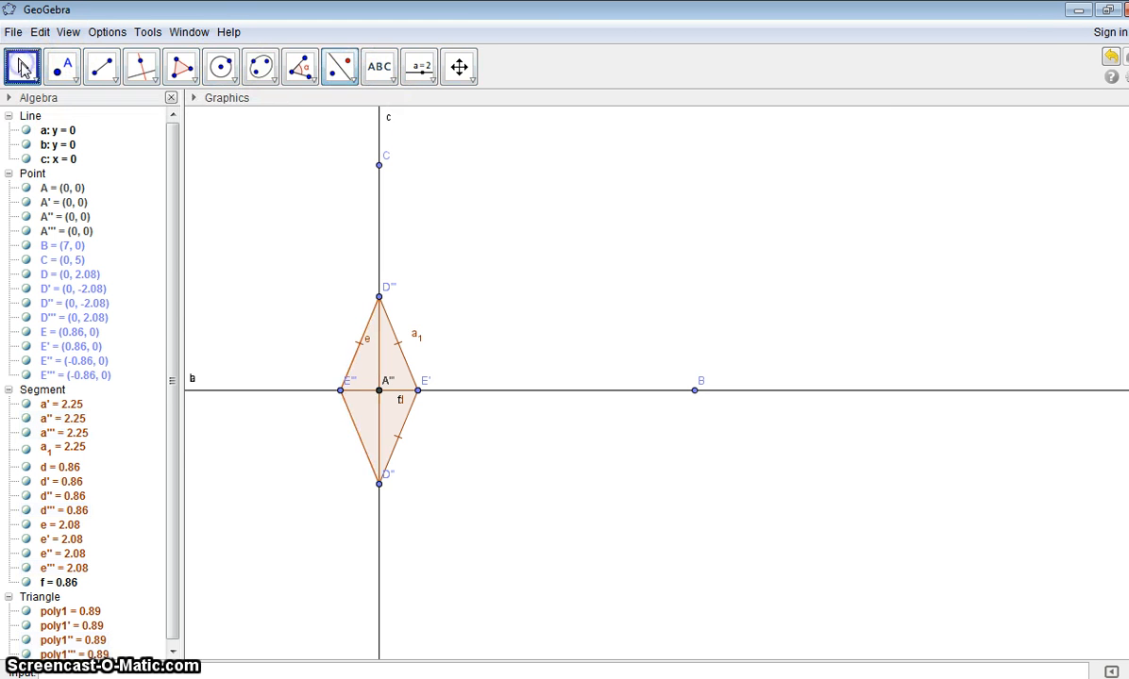
{"action": "right_click", "coordinate": [362, 447]}
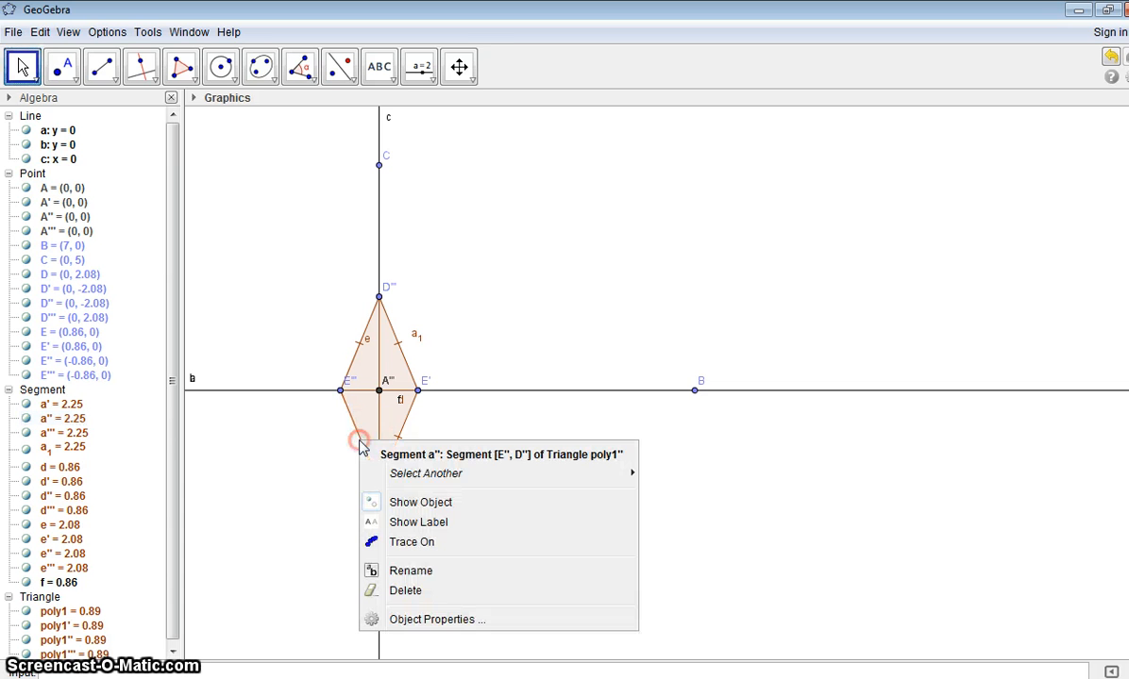
{"action": "left_click", "coordinate": [433, 620]}
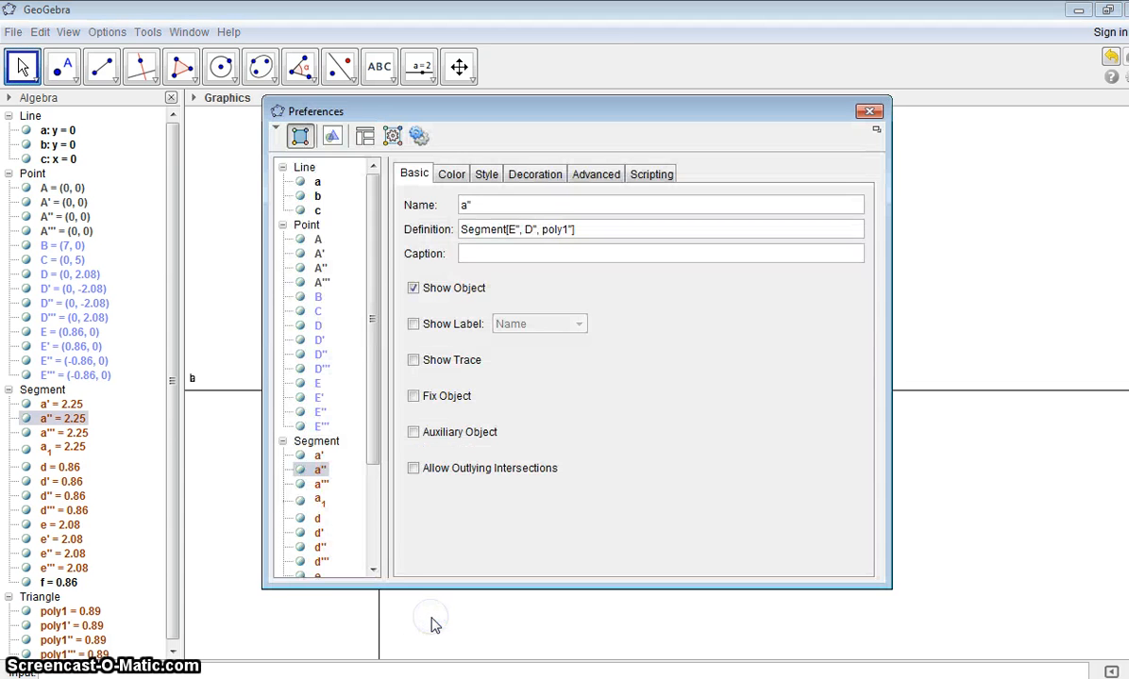
{"action": "left_click", "coordinate": [551, 176]}
{"action": "left_click", "coordinate": [594, 209]}
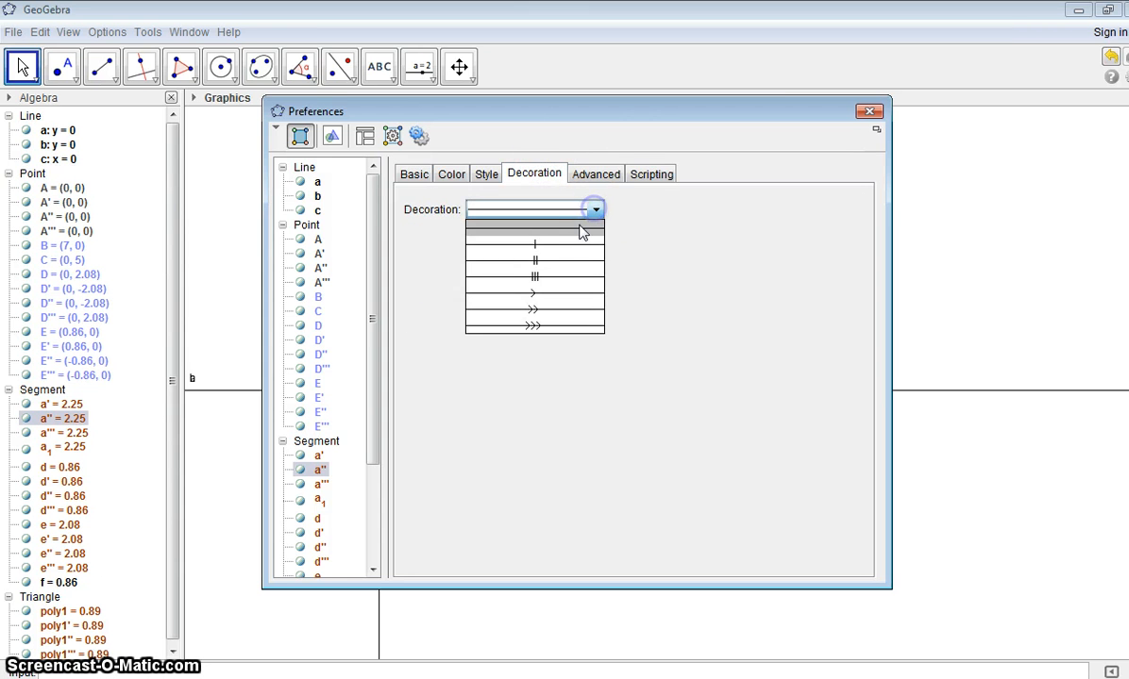
{"action": "left_click", "coordinate": [573, 244]}
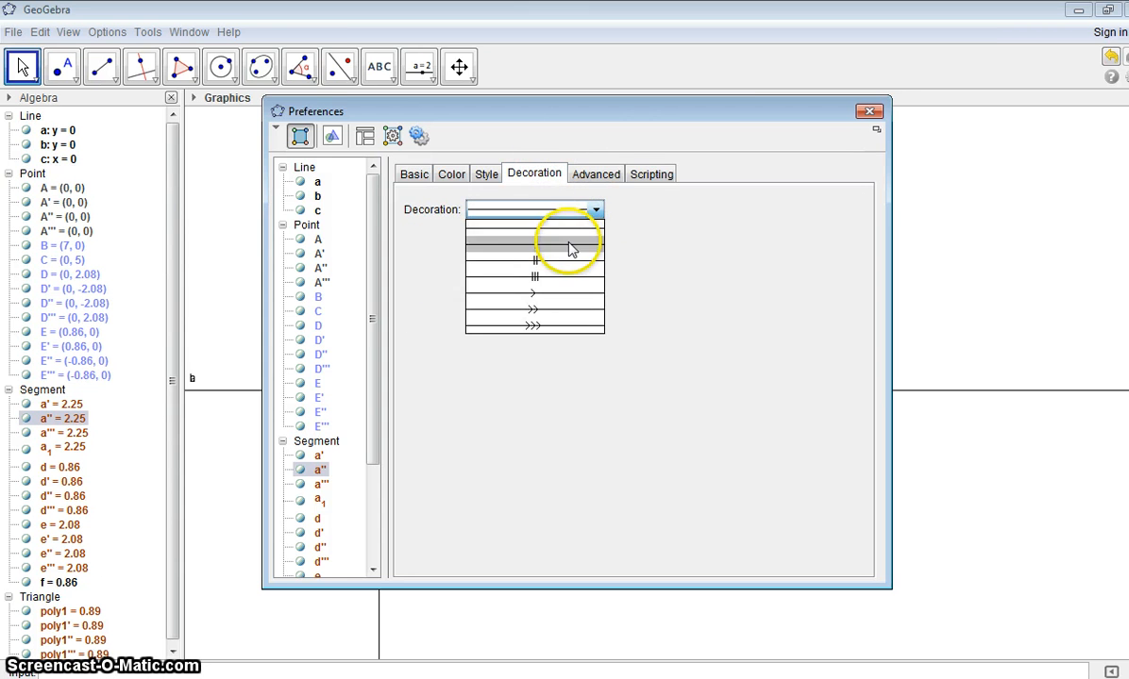
{"action": "left_click", "coordinate": [869, 114]}
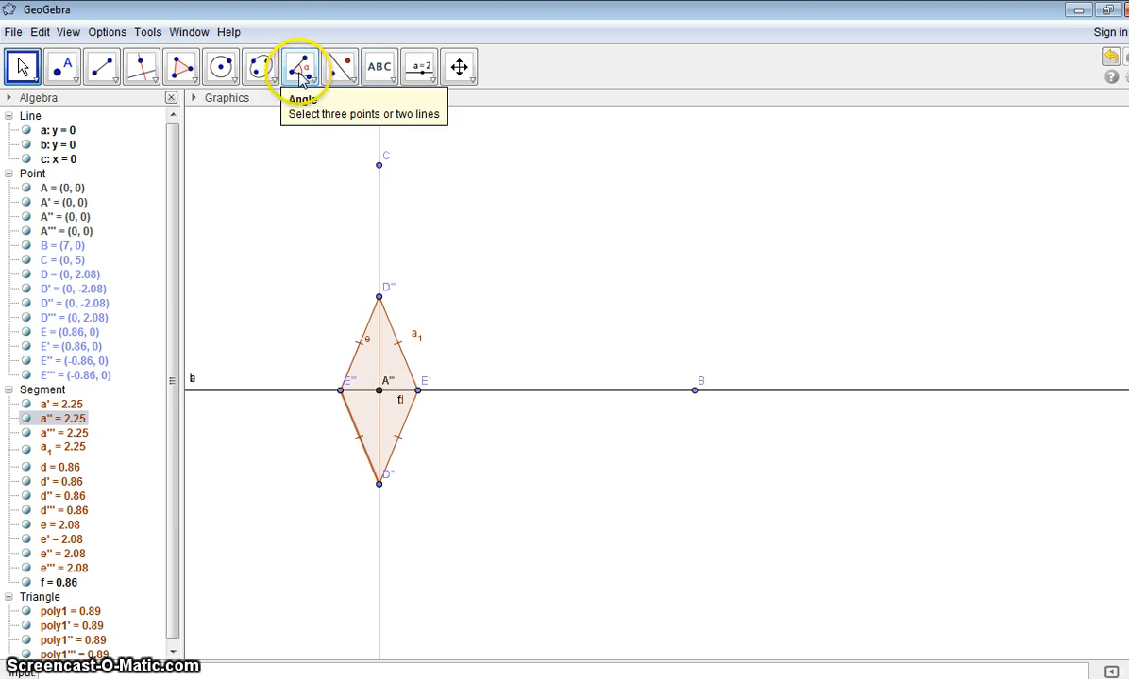
Step: Hide the overlapping points A, A', A'' and A''' at the centre of the rhombus
{"action": "right_click", "coordinate": [381, 392]}
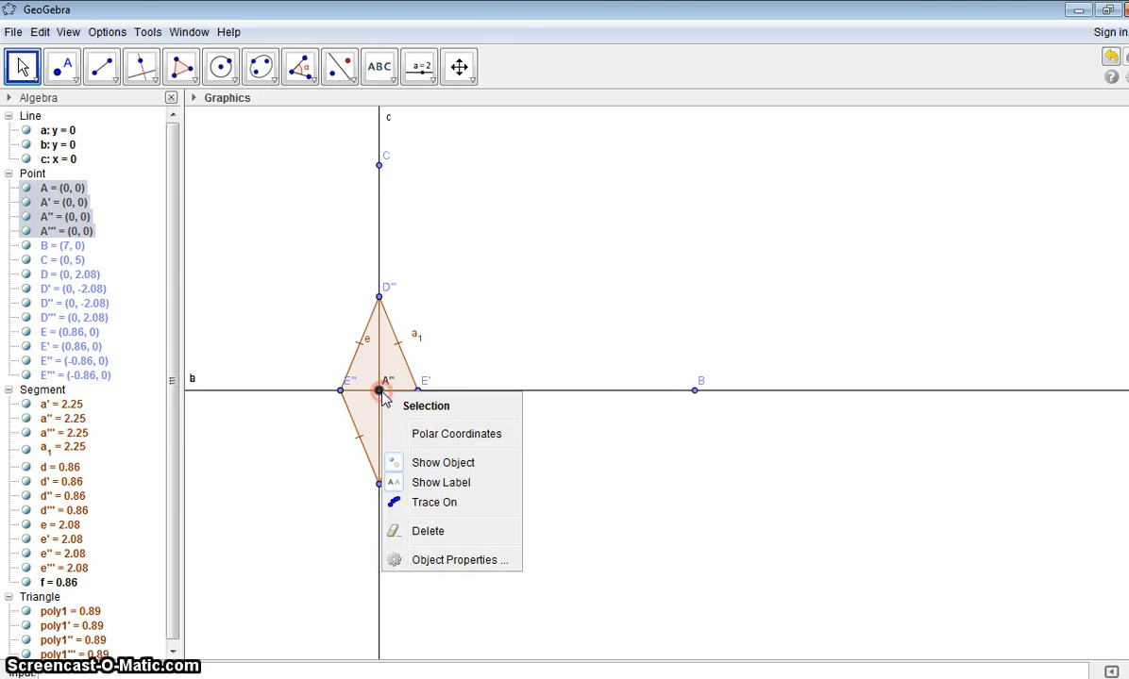
{"action": "left_click", "coordinate": [429, 462]}
{"action": "left_click", "coordinate": [418, 393]}
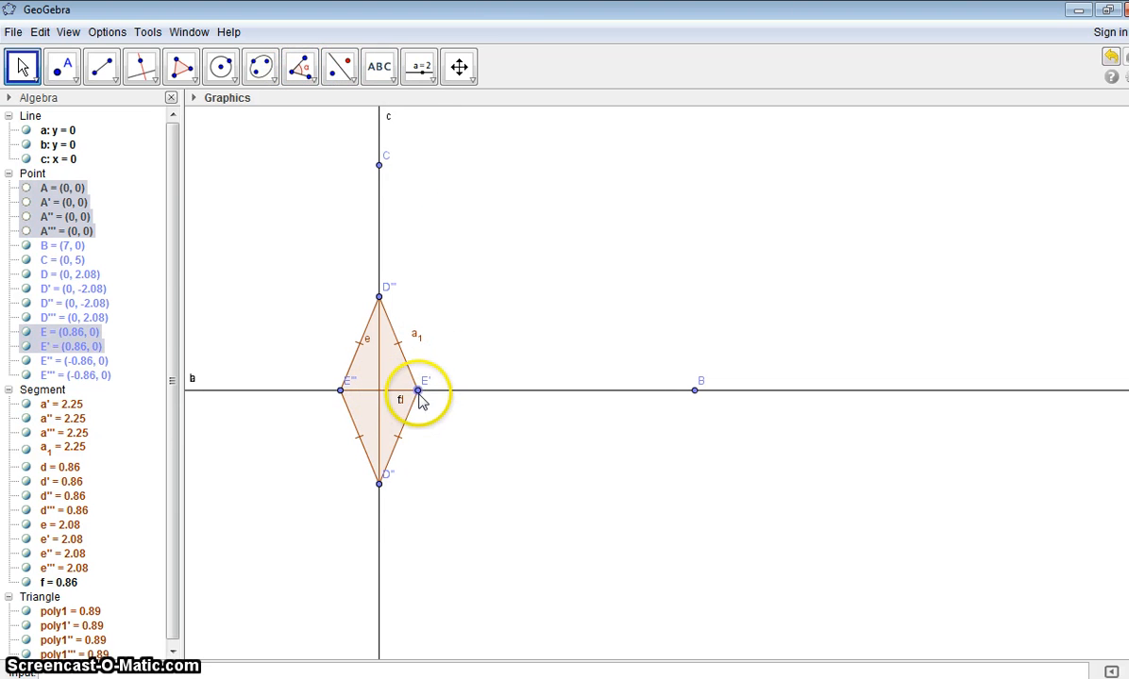
Step: Hide the points E, E', E'' and E''' at the rhombus's horizontal vertices
{"action": "right_click", "coordinate": [419, 395]}
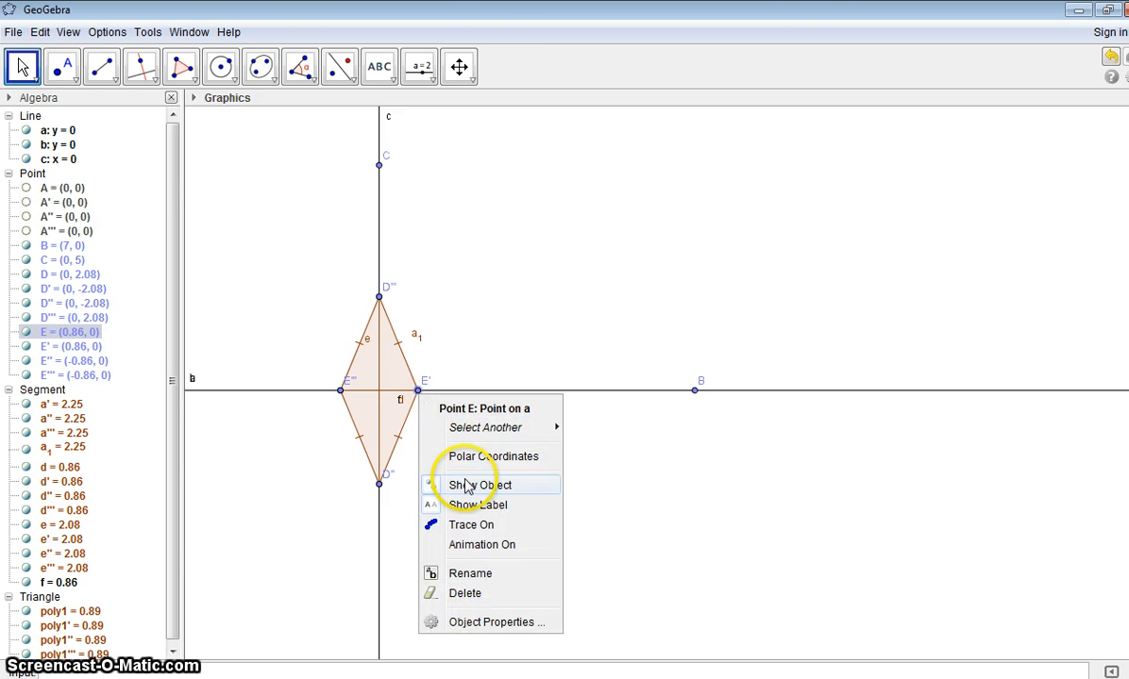
{"action": "left_click", "coordinate": [464, 485]}
{"action": "left_click", "coordinate": [418, 392]}
{"action": "right_click", "coordinate": [418, 392]}
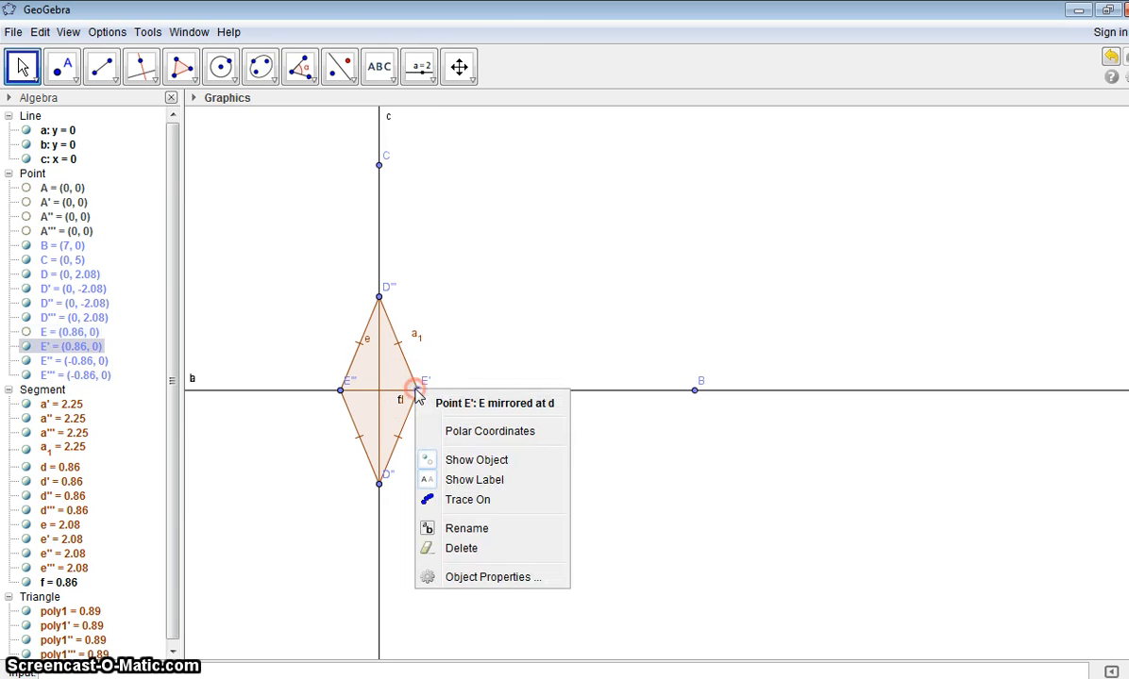
{"action": "left_click", "coordinate": [457, 460]}
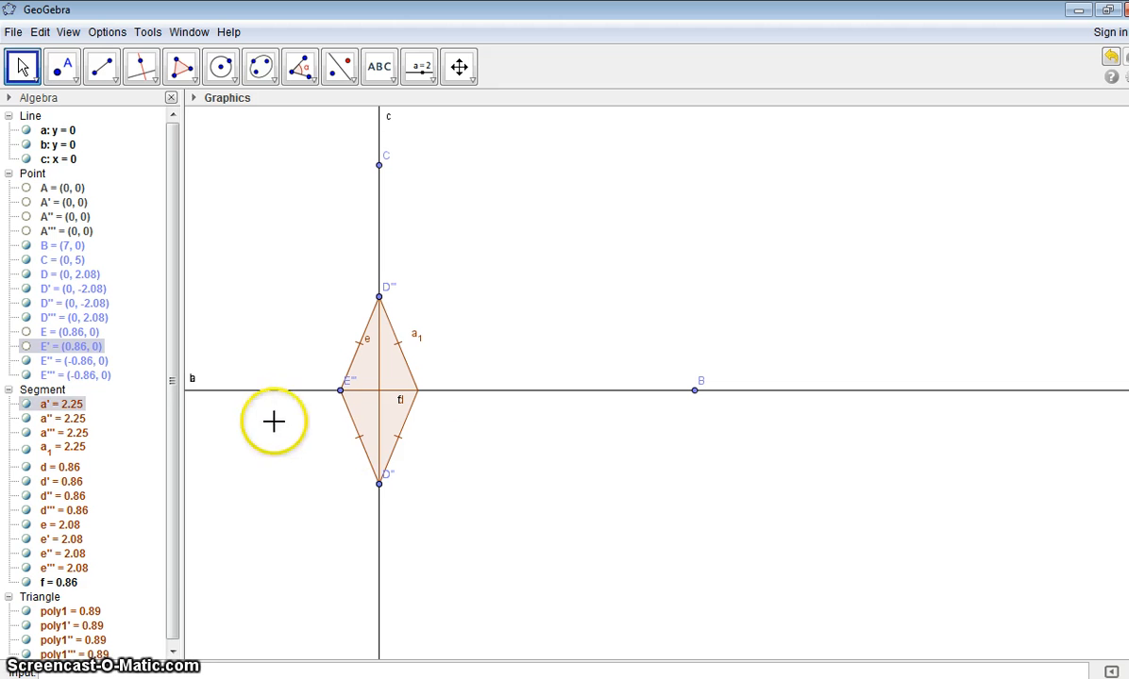
{"action": "left_click", "coordinate": [26, 360]}
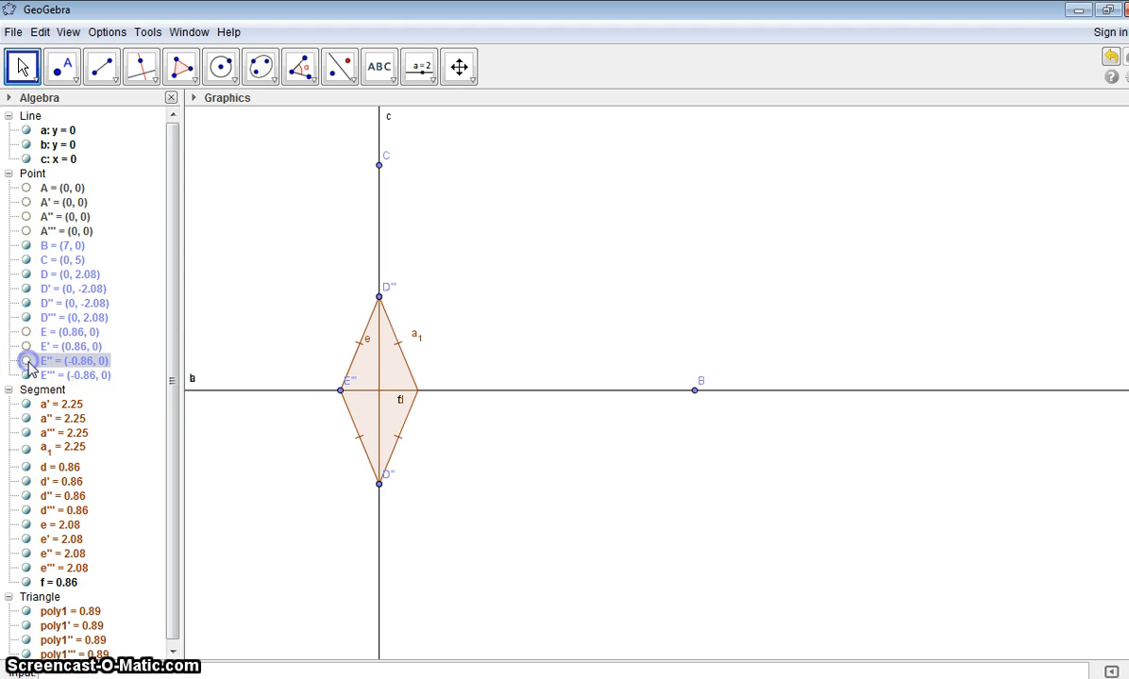
{"action": "left_click", "coordinate": [26, 376]}
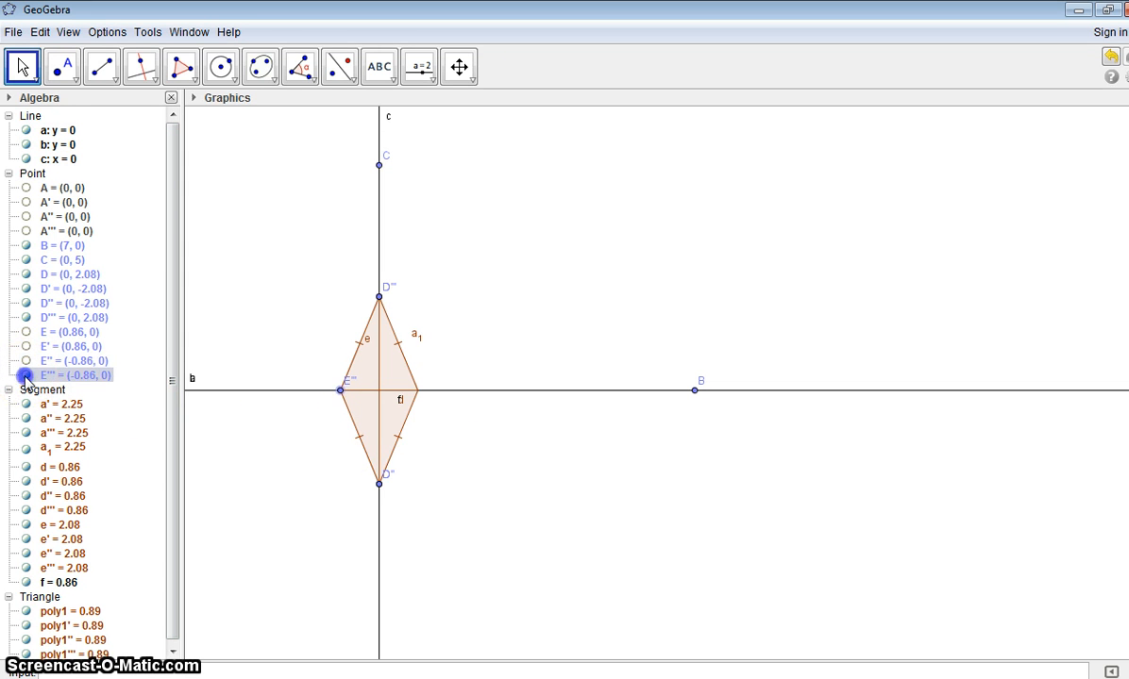
Step: Hide the points D''', D', D and D'' at the rhombus's upper and lower vertices
{"action": "left_click", "coordinate": [26, 318], "text": "ctrl"}
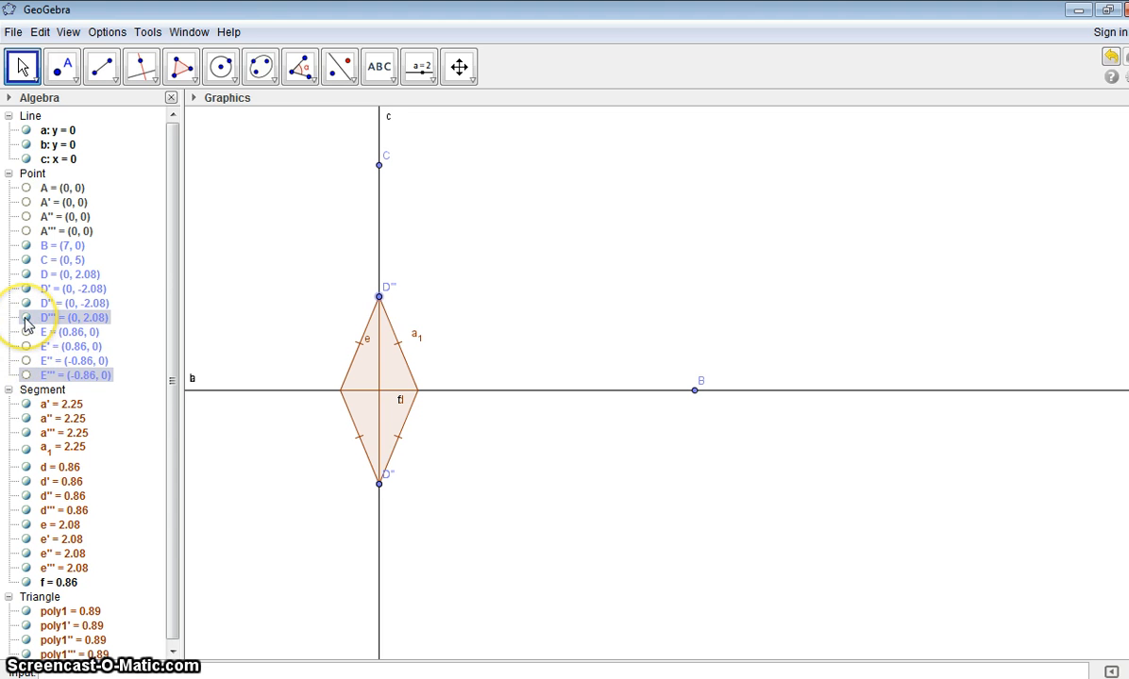
{"action": "left_click", "coordinate": [26, 321]}
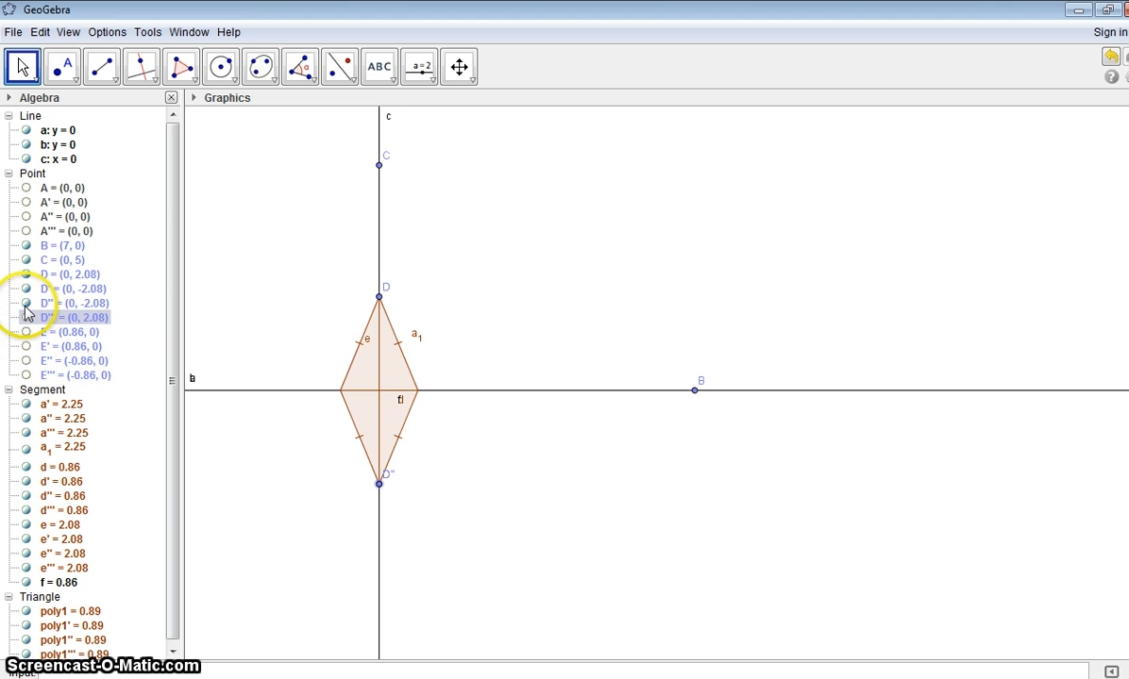
{"action": "left_click", "coordinate": [26, 289]}
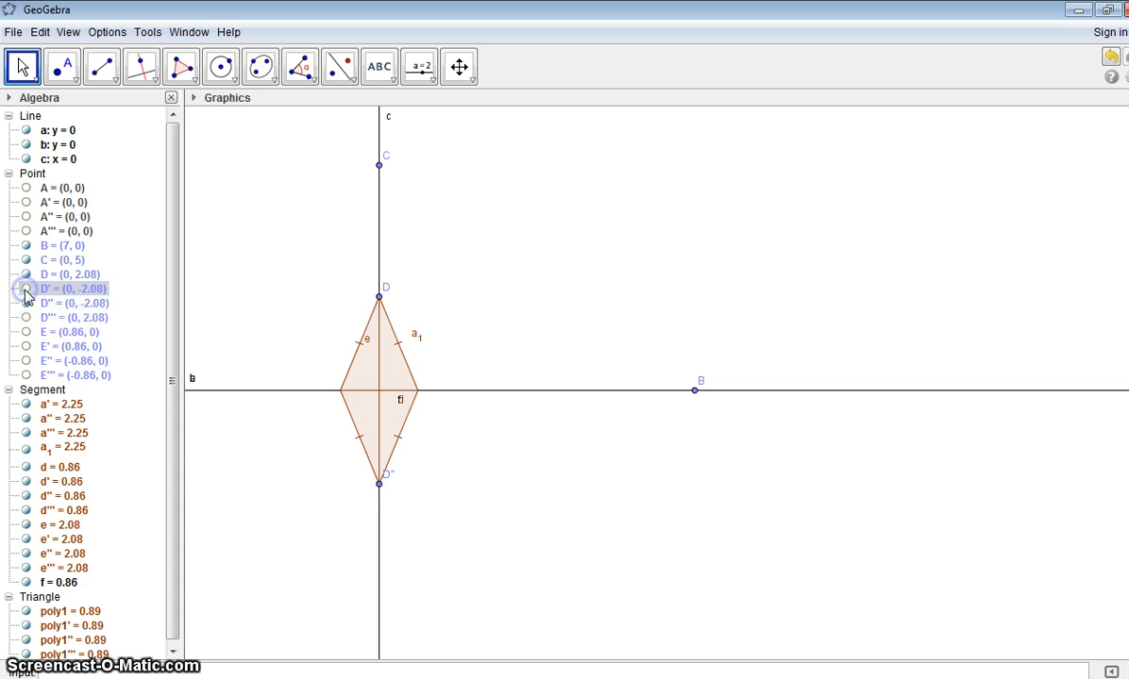
{"action": "left_click", "coordinate": [27, 275]}
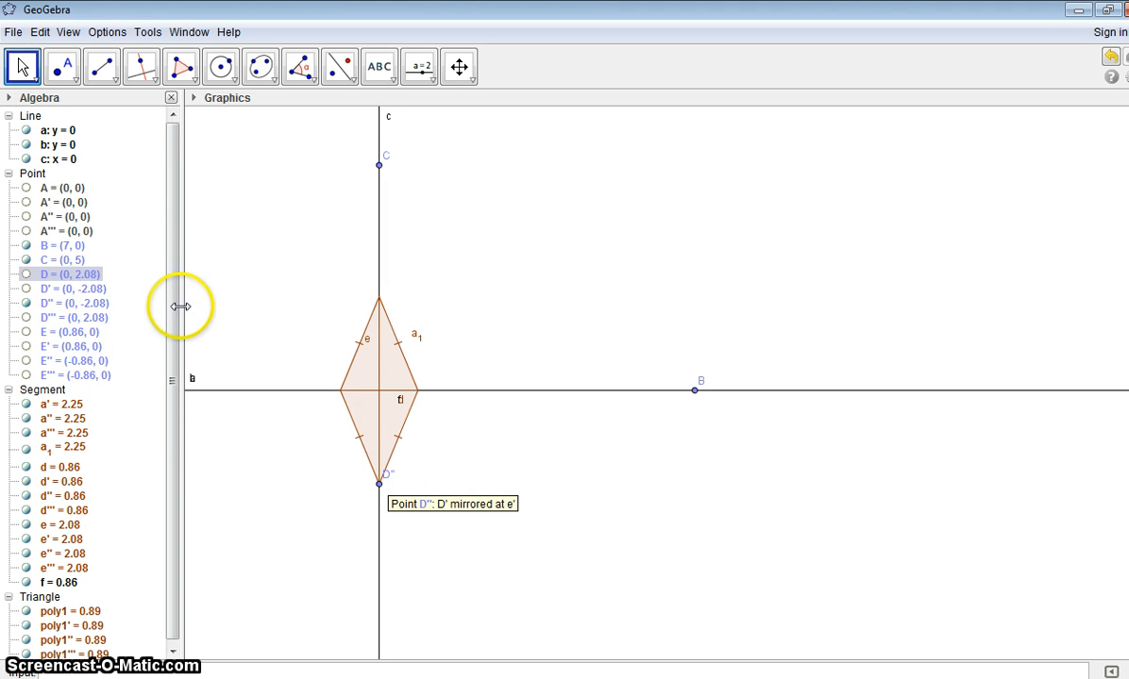
{"action": "left_click", "coordinate": [26, 303]}
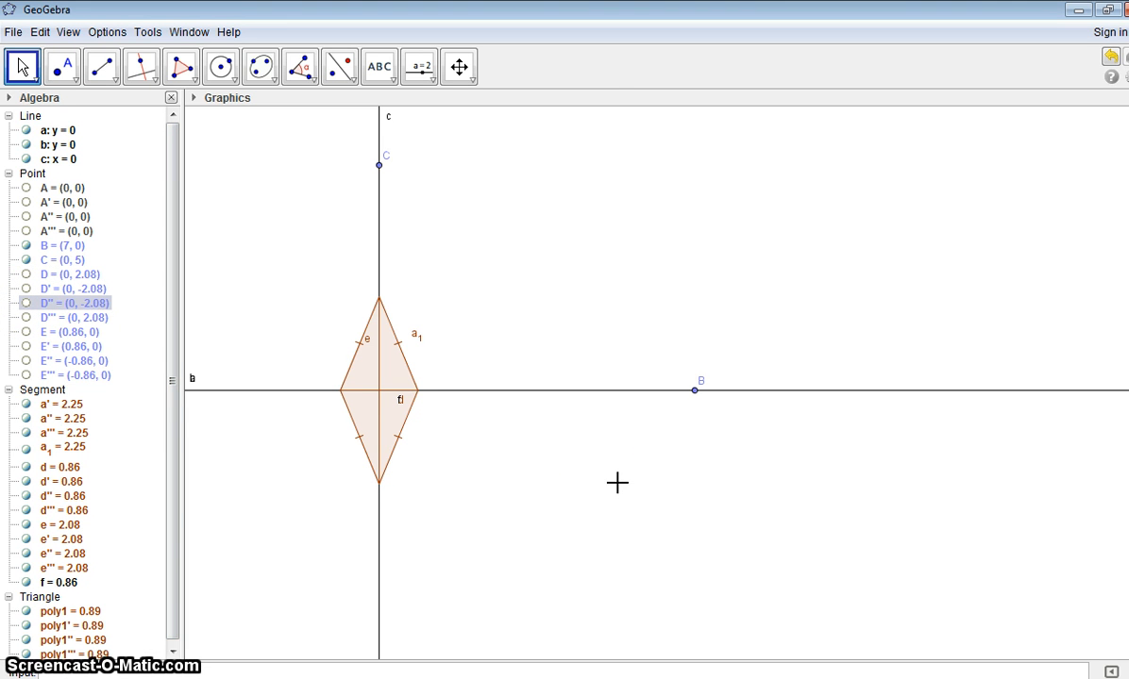
Step: Hide the labels of segment e and segment a_1 in the upper half of the rhombus
{"action": "left_click", "coordinate": [368, 345]}
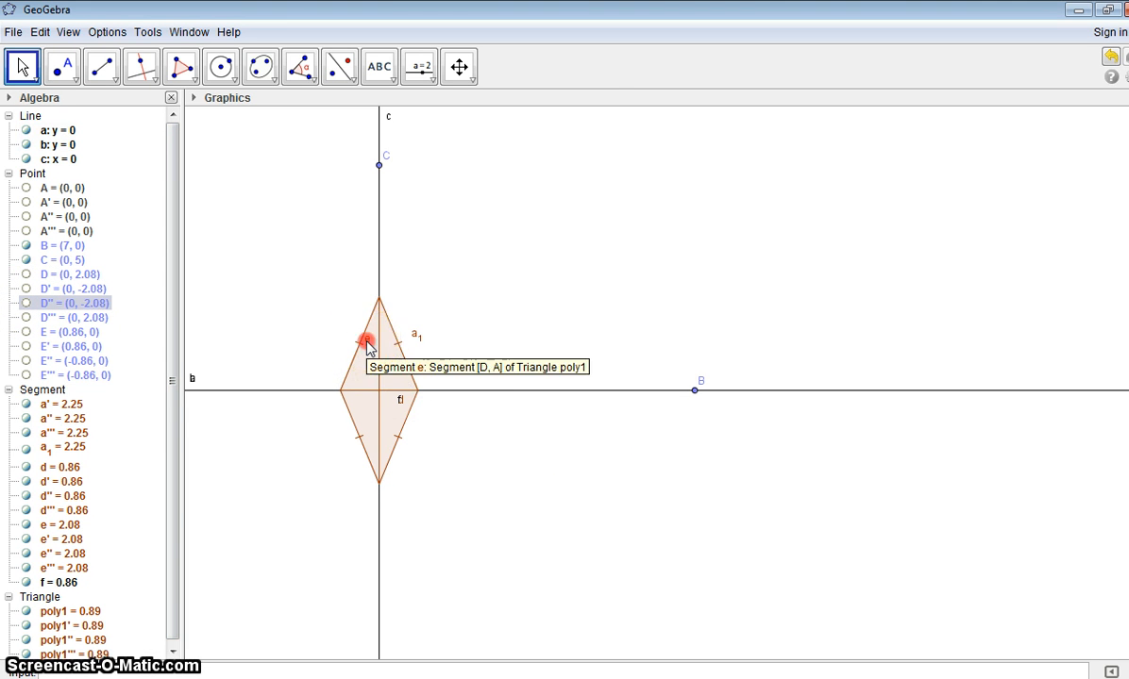
{"action": "right_click", "coordinate": [367, 346]}
{"action": "left_click", "coordinate": [413, 399]}
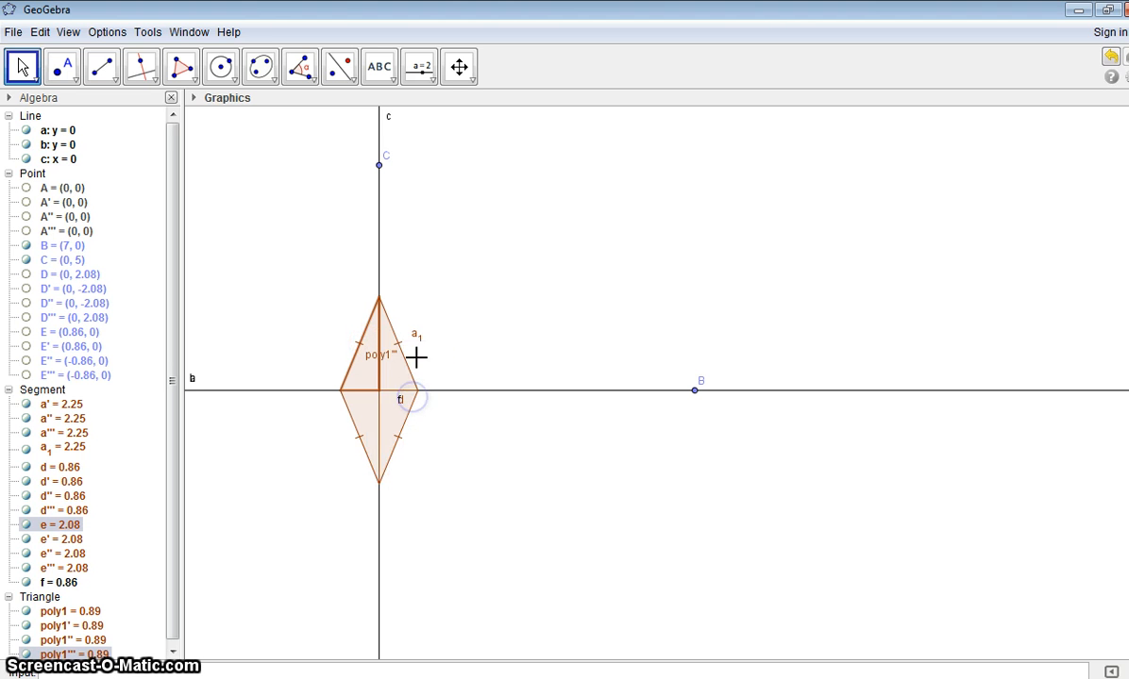
{"action": "right_click", "coordinate": [417, 336]}
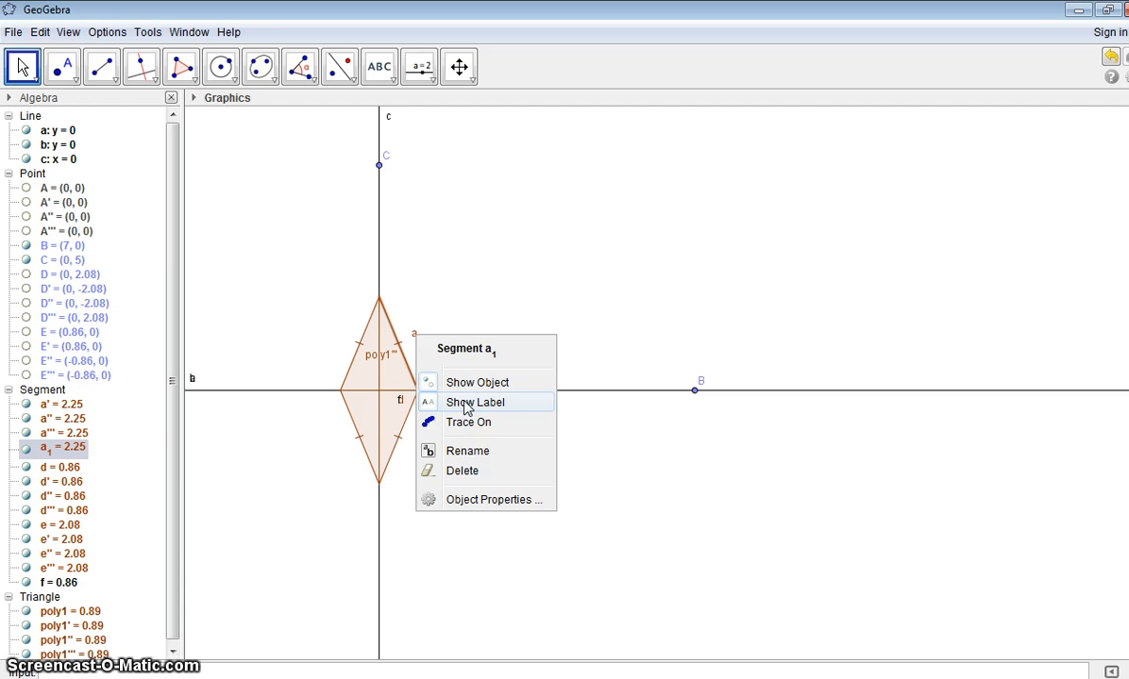
{"action": "left_click", "coordinate": [466, 404]}
{"action": "right_click", "coordinate": [401, 398]}
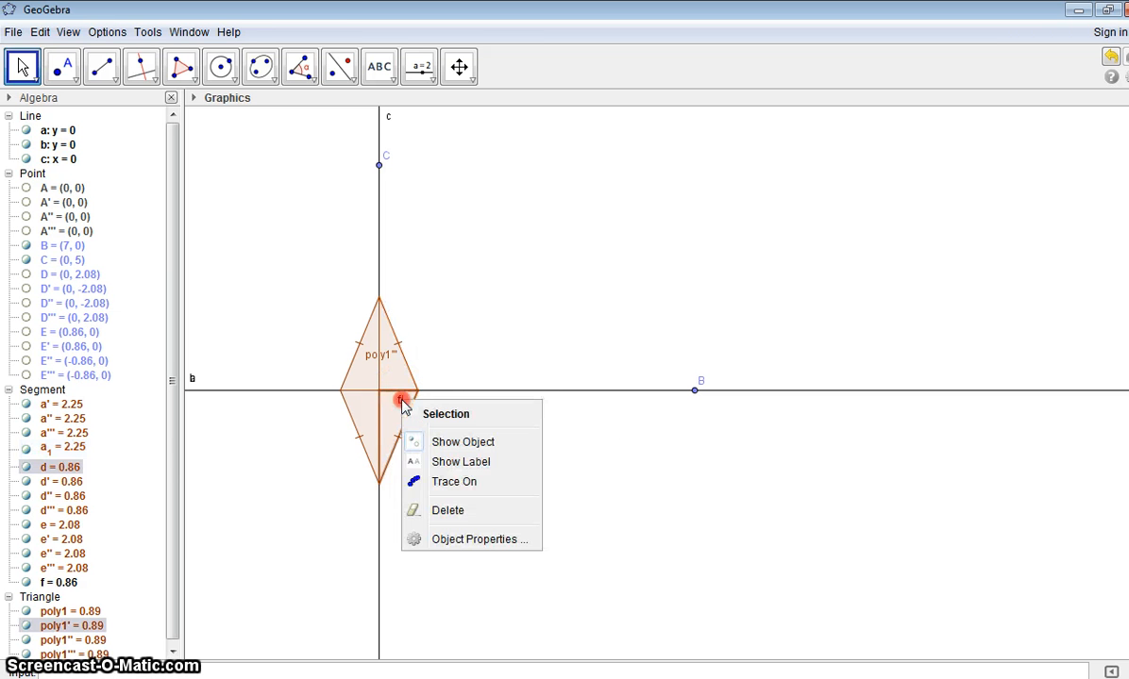
{"action": "left_click", "coordinate": [454, 464]}
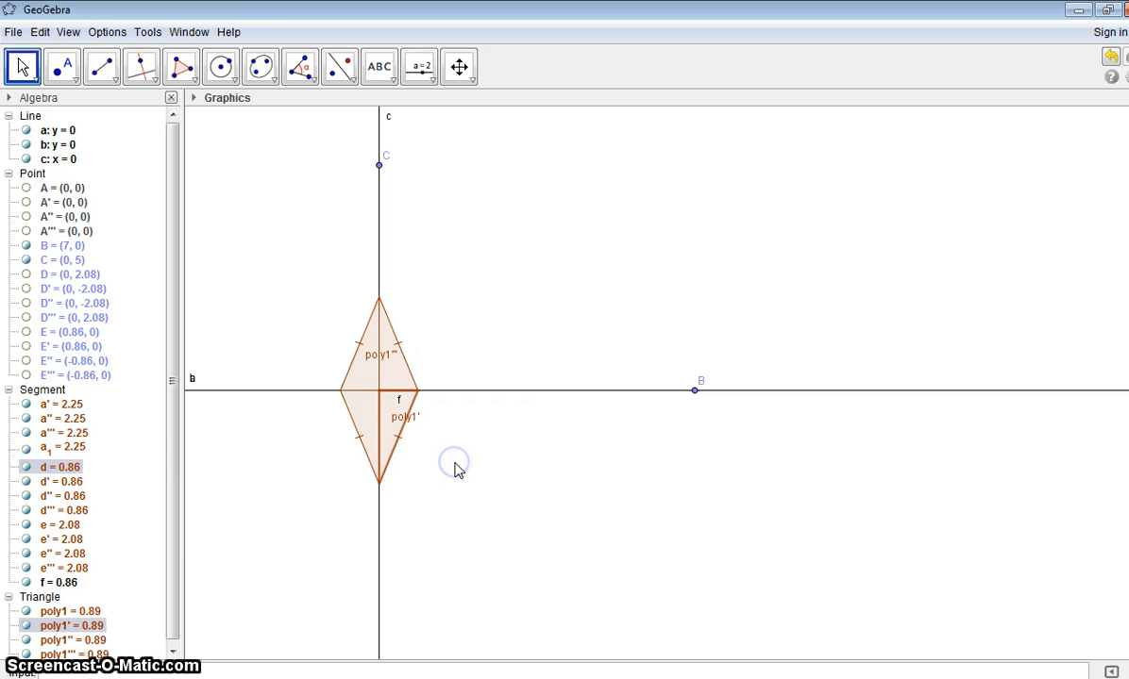
{"action": "right_click", "coordinate": [399, 401]}
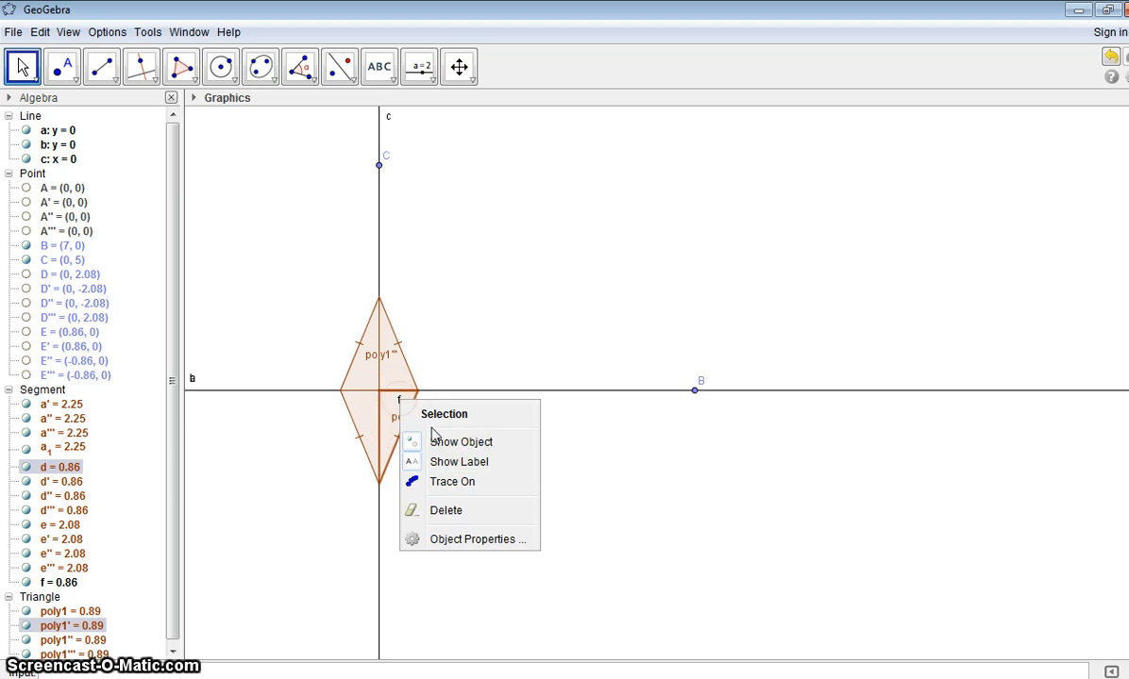
{"action": "left_click", "coordinate": [448, 465]}
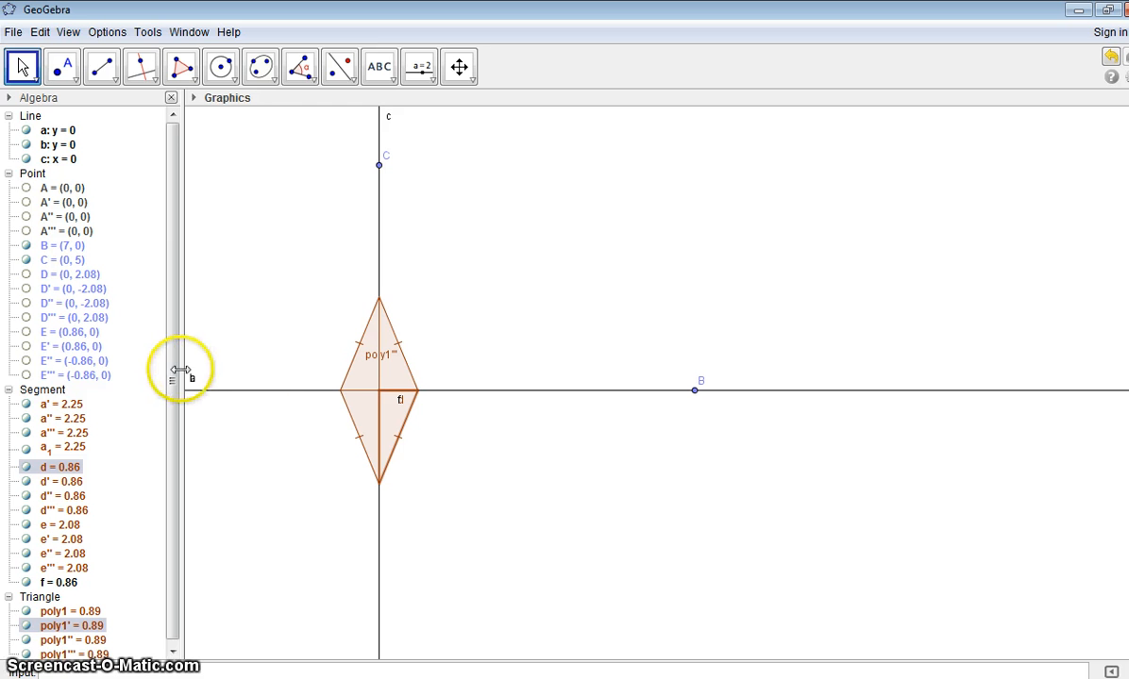
Step: Toggle the label display of segment d and triangle poly1' together, hiding segment d's label
{"action": "left_click_drag", "start_coordinate": [173, 378], "coordinate": [171, 383]}
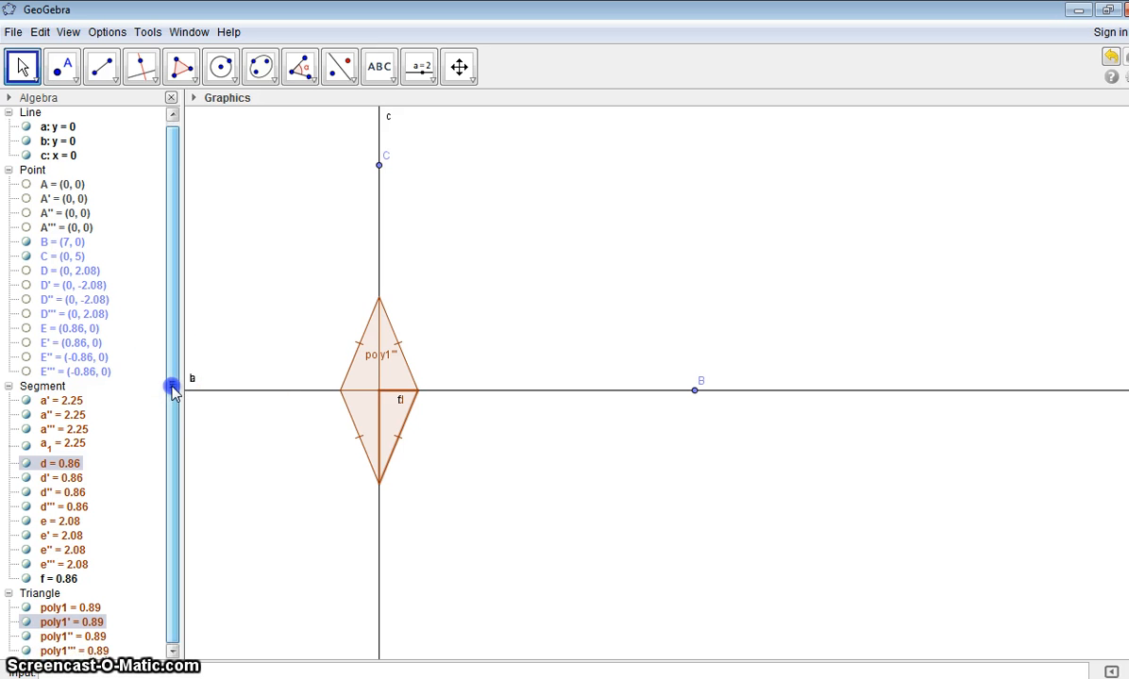
{"action": "right_click", "coordinate": [32, 626]}
{"action": "left_click", "coordinate": [76, 630]}
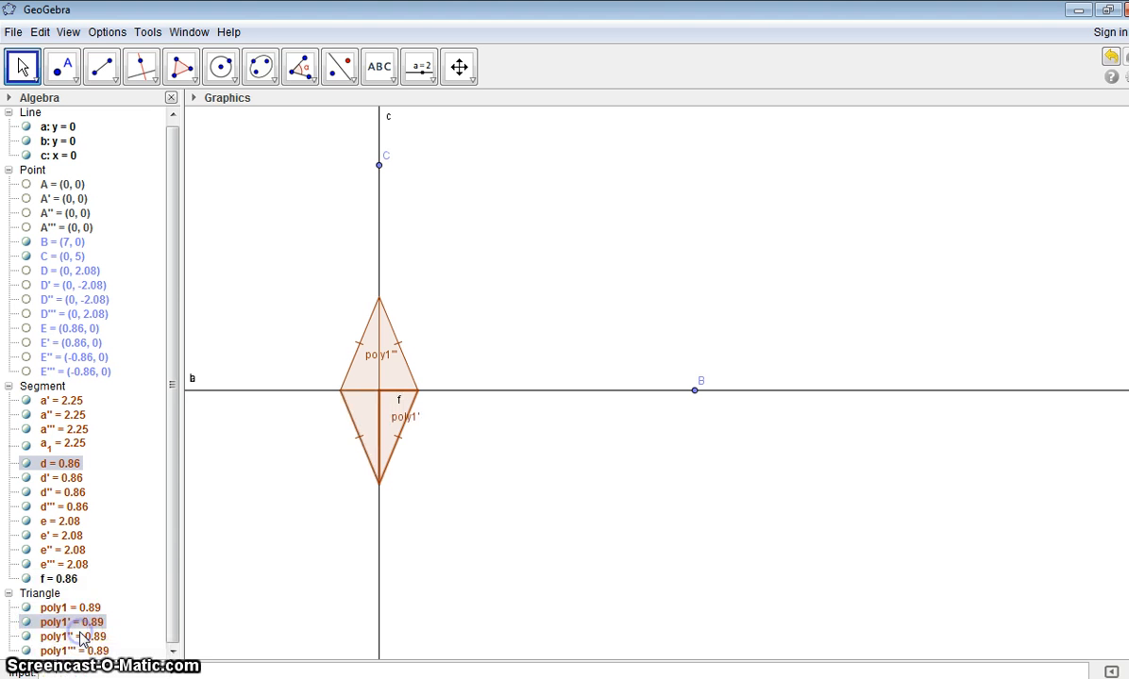
{"action": "left_click", "coordinate": [83, 637]}
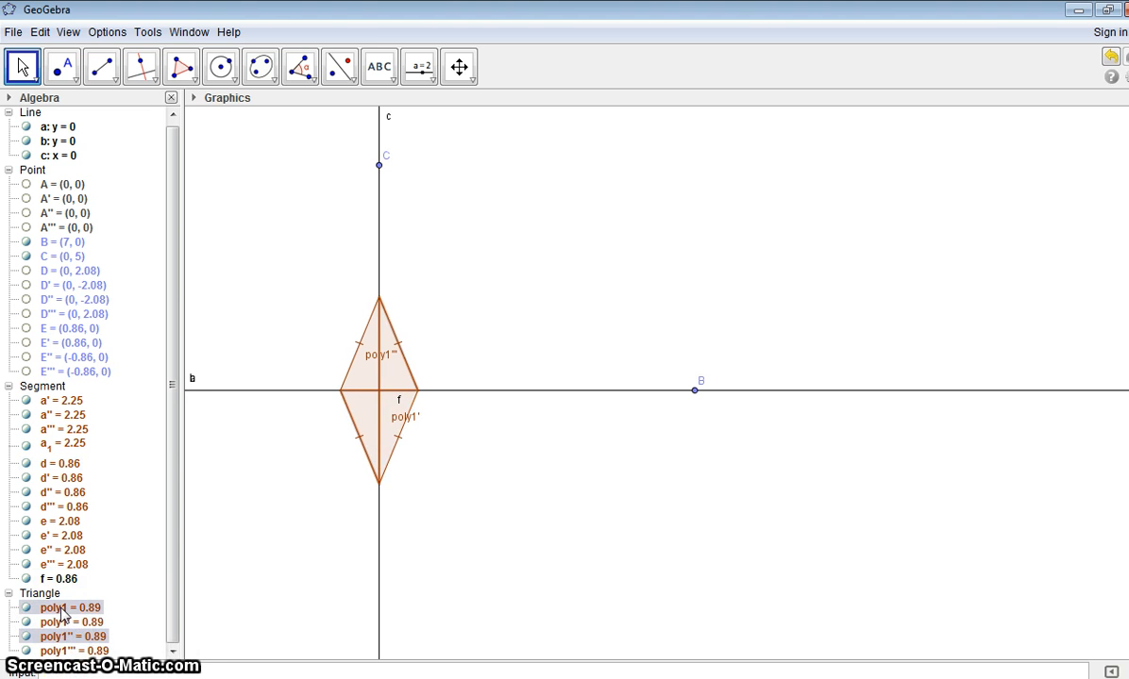
{"action": "right_click", "coordinate": [62, 613]}
{"action": "left_click", "coordinate": [100, 608]}
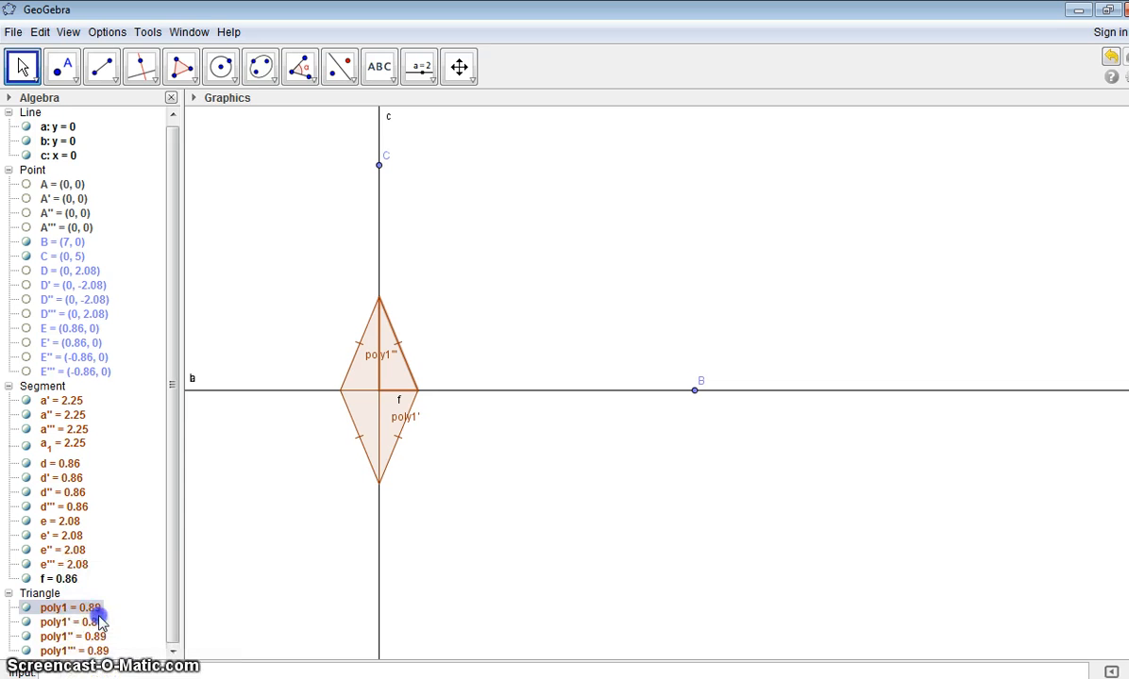
{"action": "right_click", "coordinate": [69, 610]}
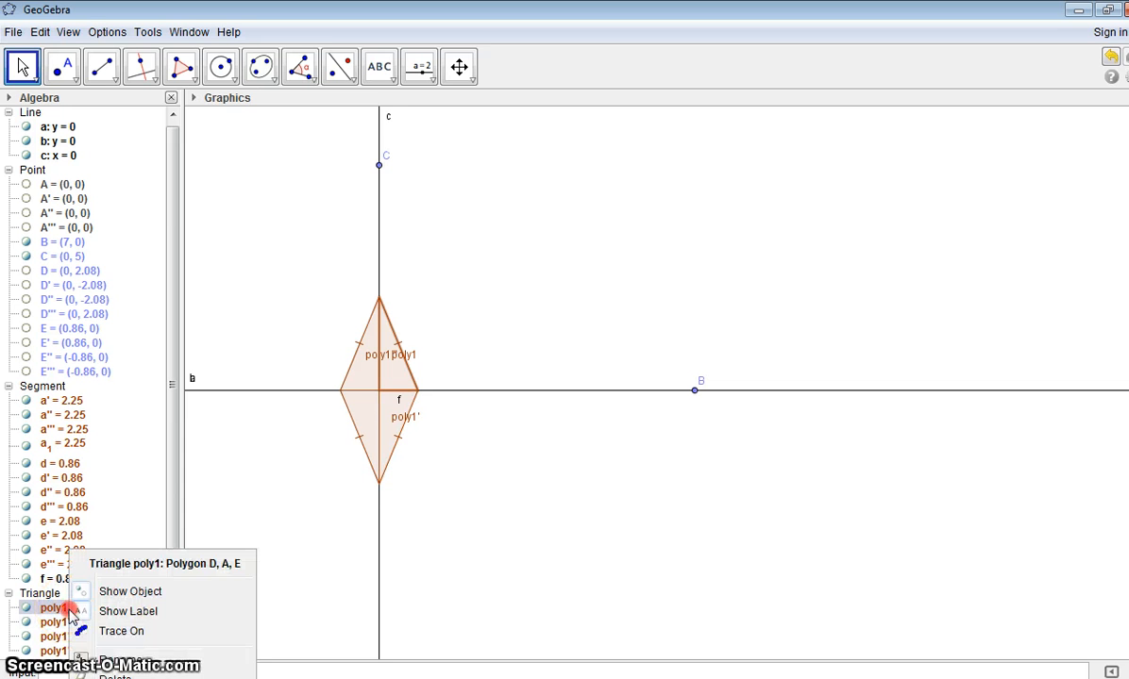
{"action": "left_click", "coordinate": [115, 611]}
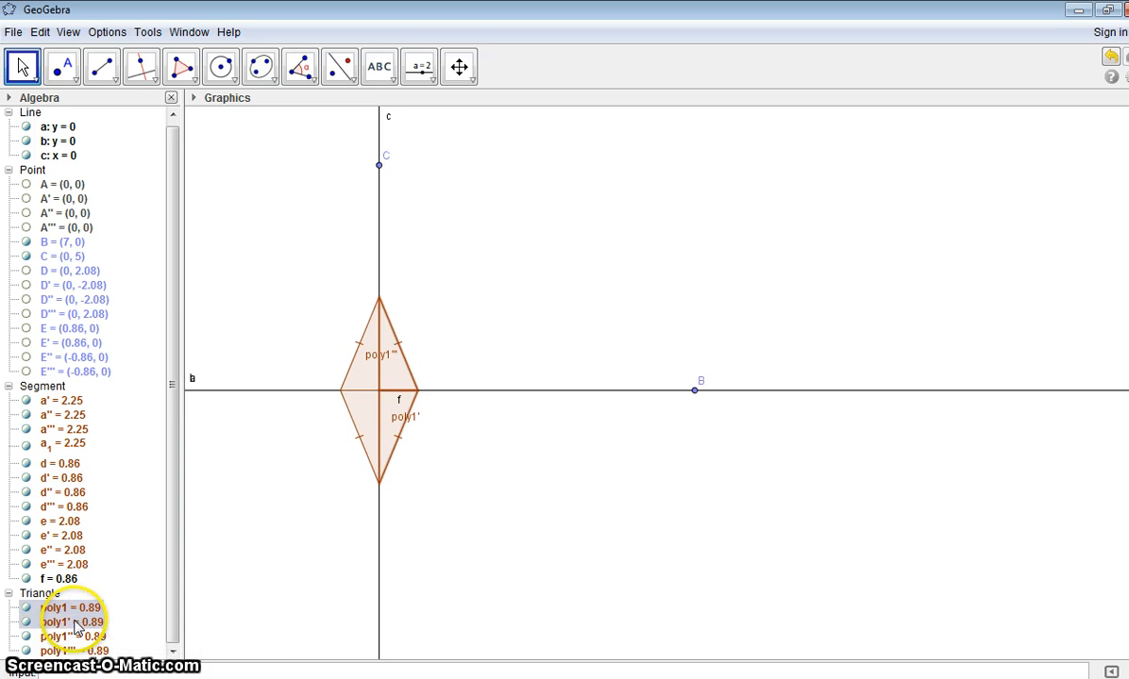
Step: Turn off the labels of triangles poly1' and poly1'' in the lower half of the rhombus
{"action": "right_click", "coordinate": [74, 623]}
{"action": "left_click", "coordinate": [137, 613]}
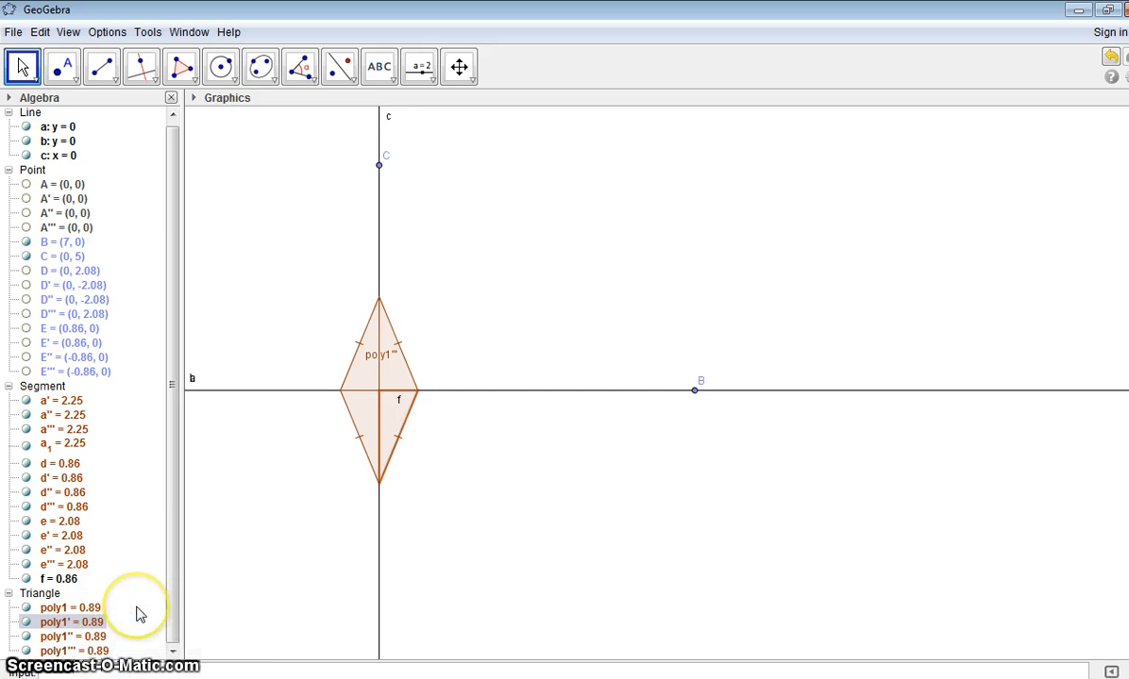
{"action": "right_click", "coordinate": [64, 641]}
{"action": "left_click", "coordinate": [115, 611]}
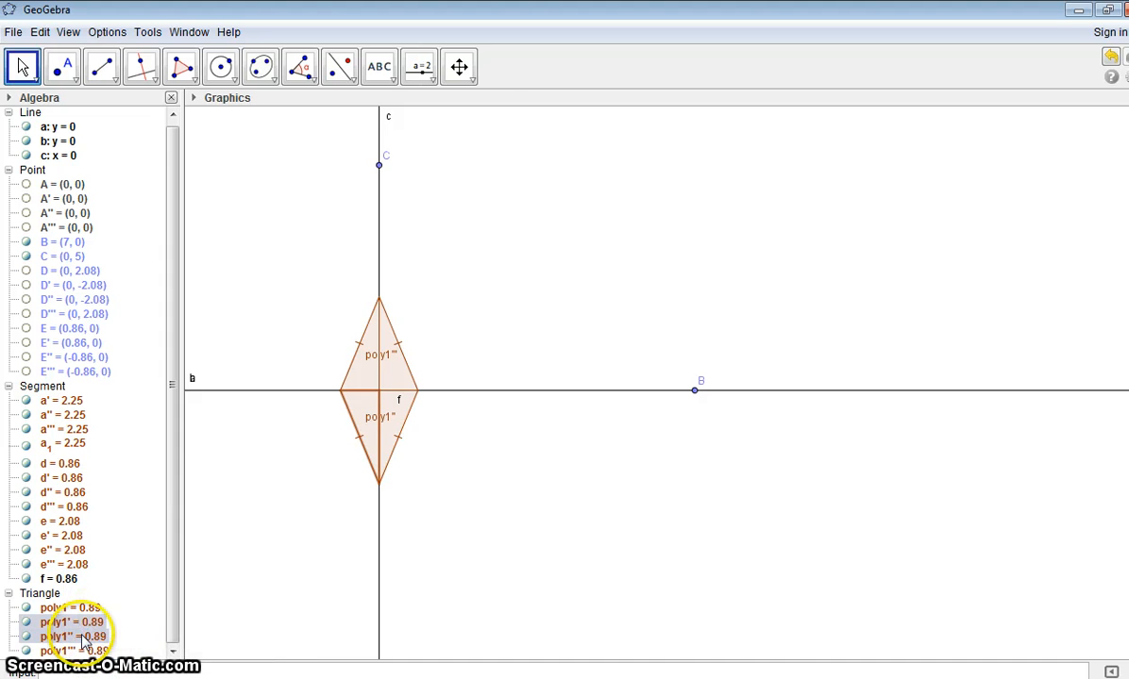
{"action": "right_click", "coordinate": [85, 637]}
{"action": "left_click", "coordinate": [138, 611]}
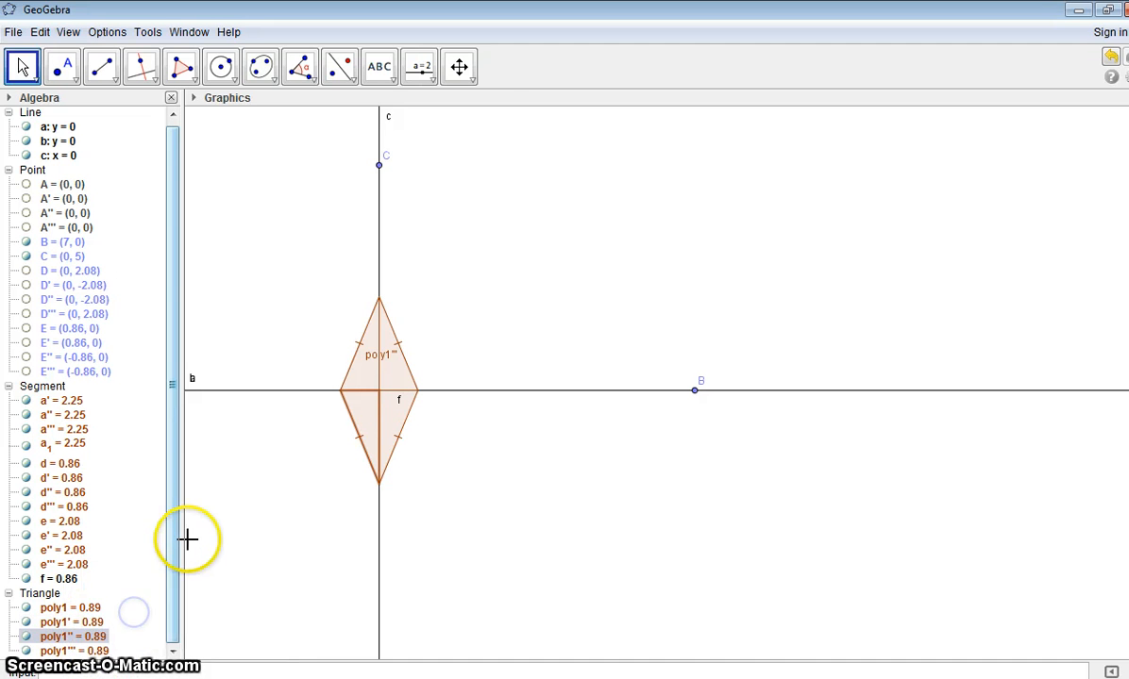
Step: Hide the labels of triangle poly1''' and segment f
{"action": "left_click", "coordinate": [57, 651]}
{"action": "right_click", "coordinate": [45, 651]}
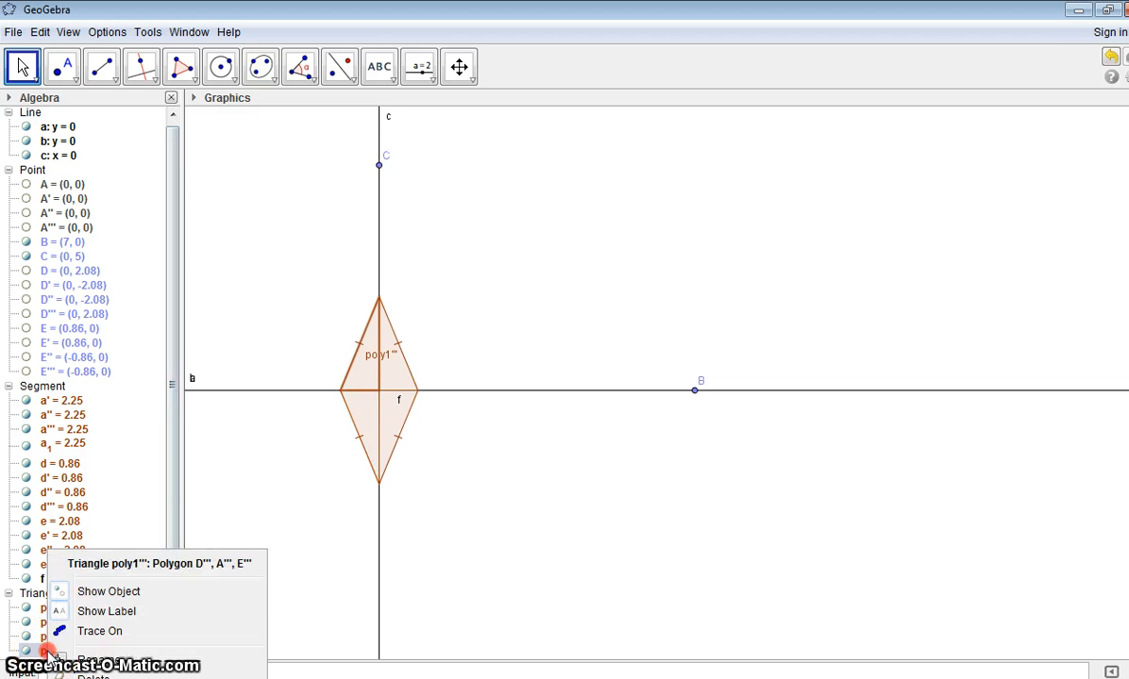
{"action": "left_click", "coordinate": [113, 612]}
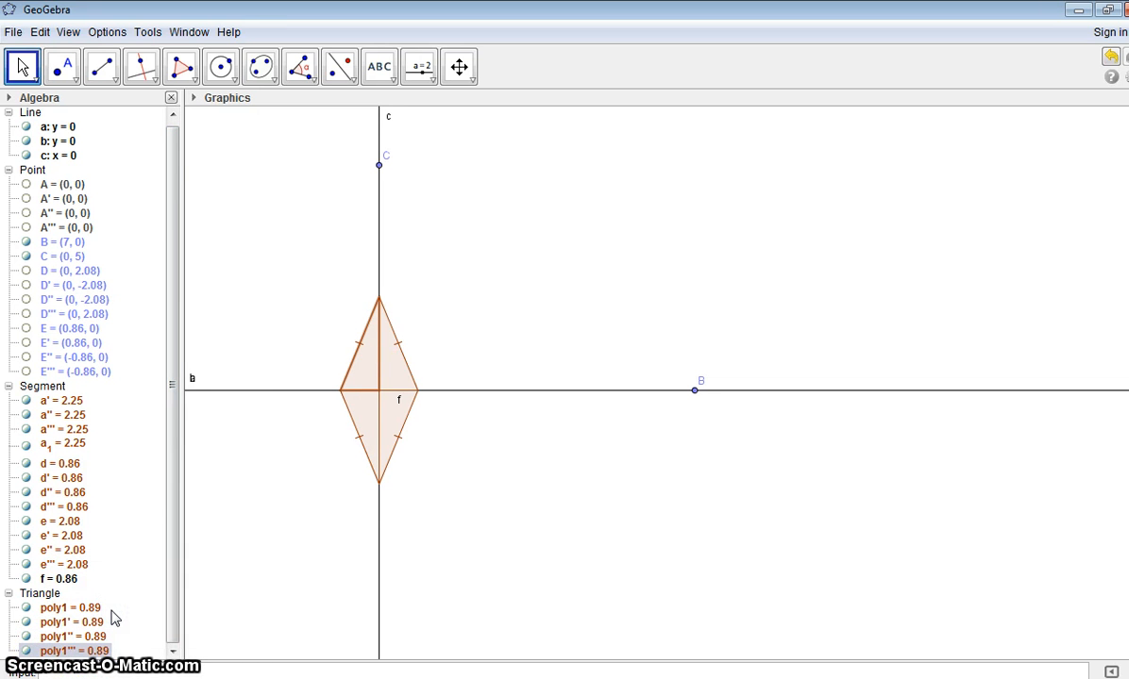
{"action": "left_click", "coordinate": [397, 396]}
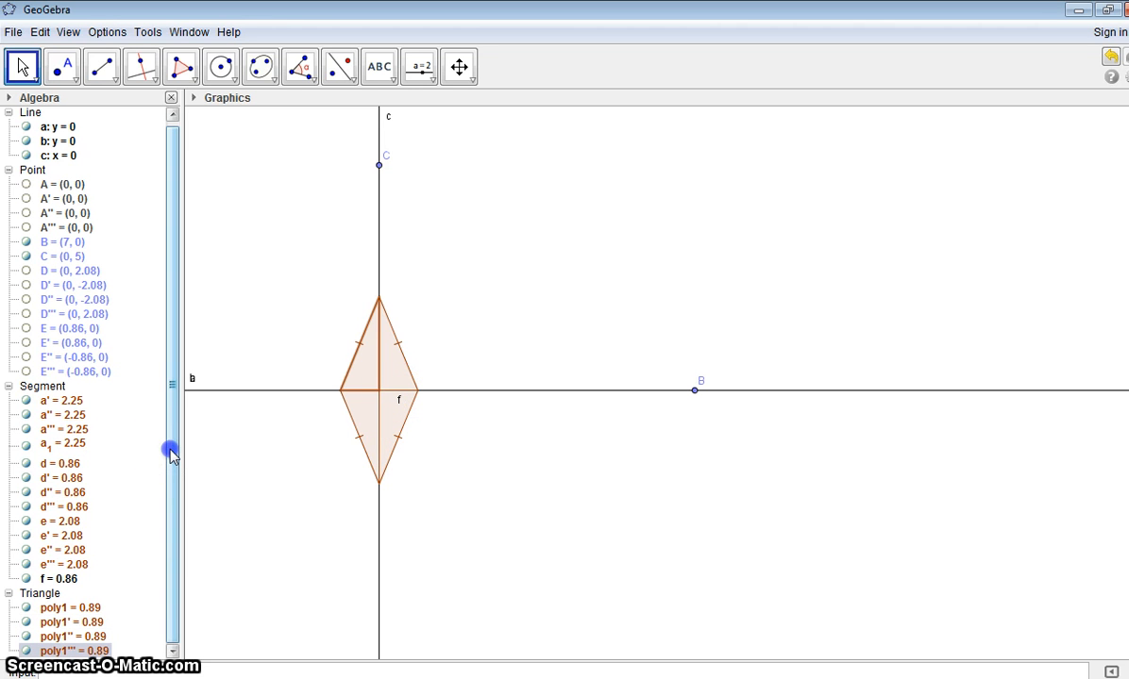
{"action": "right_click", "coordinate": [59, 579]}
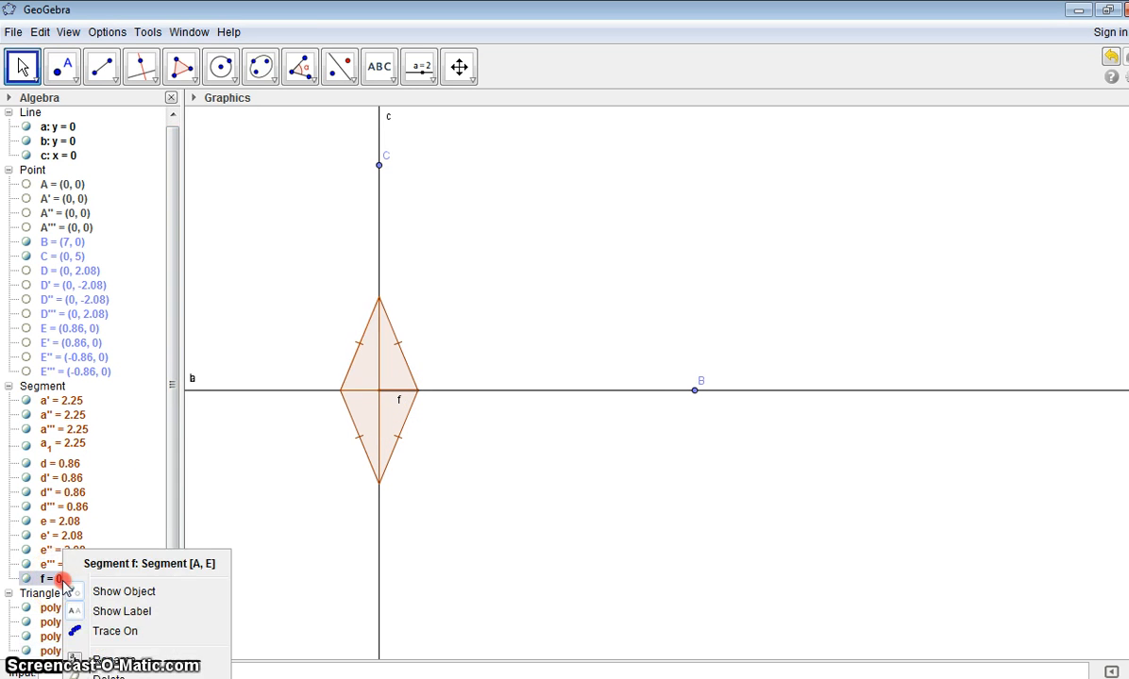
{"action": "left_click", "coordinate": [128, 612]}
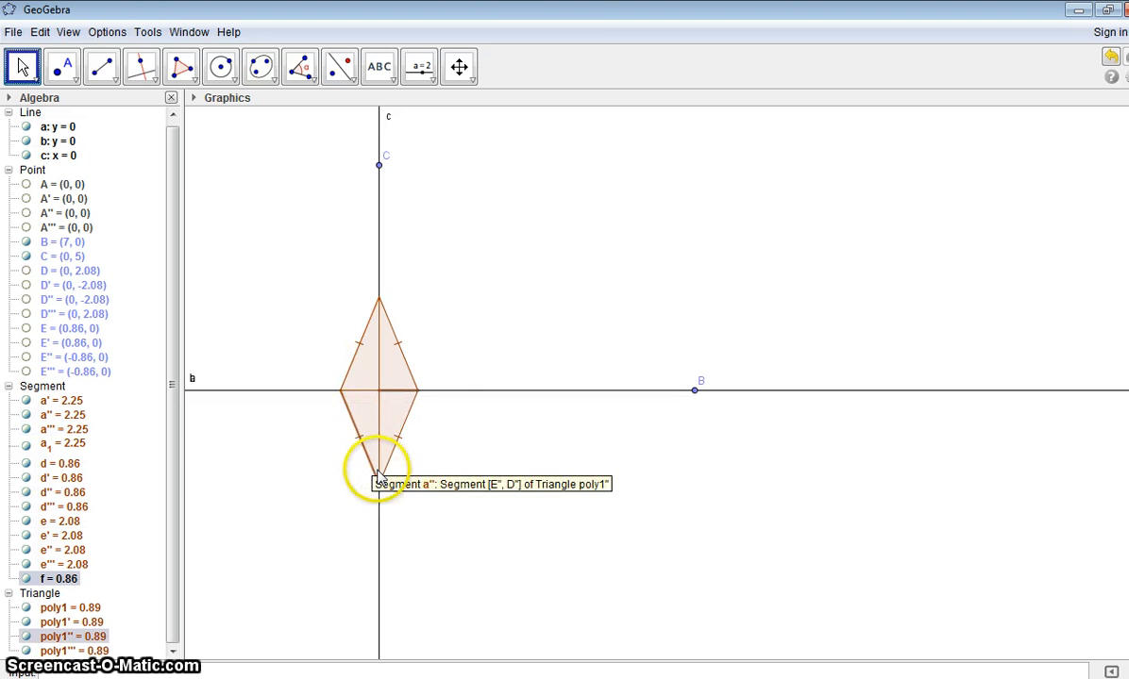
Step: Hide the vertical line c and the coincident horizontal lines a and b
{"action": "right_click", "coordinate": [381, 246]}
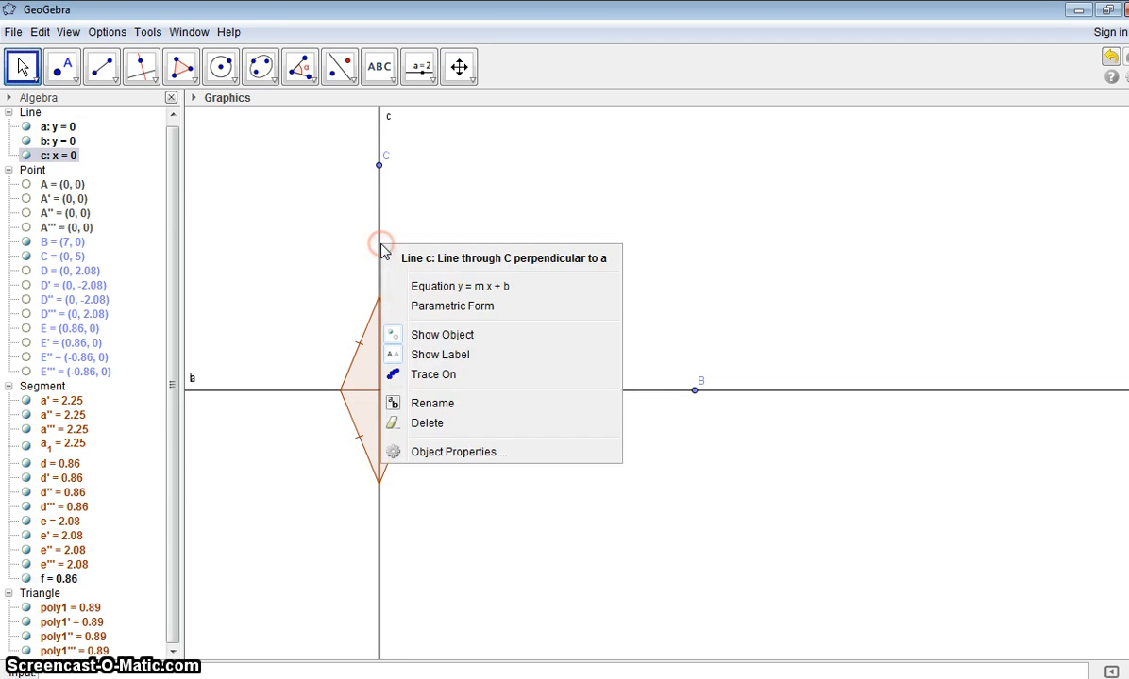
{"action": "left_click", "coordinate": [456, 336]}
{"action": "left_click", "coordinate": [478, 391]}
{"action": "right_click", "coordinate": [479, 392]}
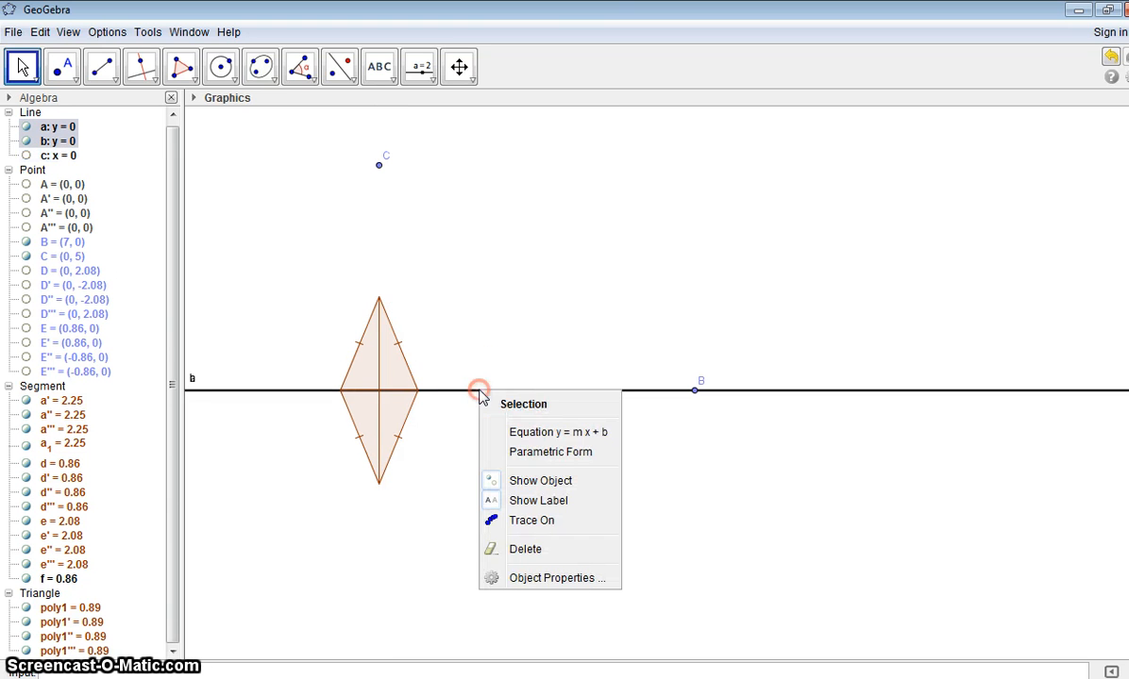
{"action": "left_click", "coordinate": [510, 483]}
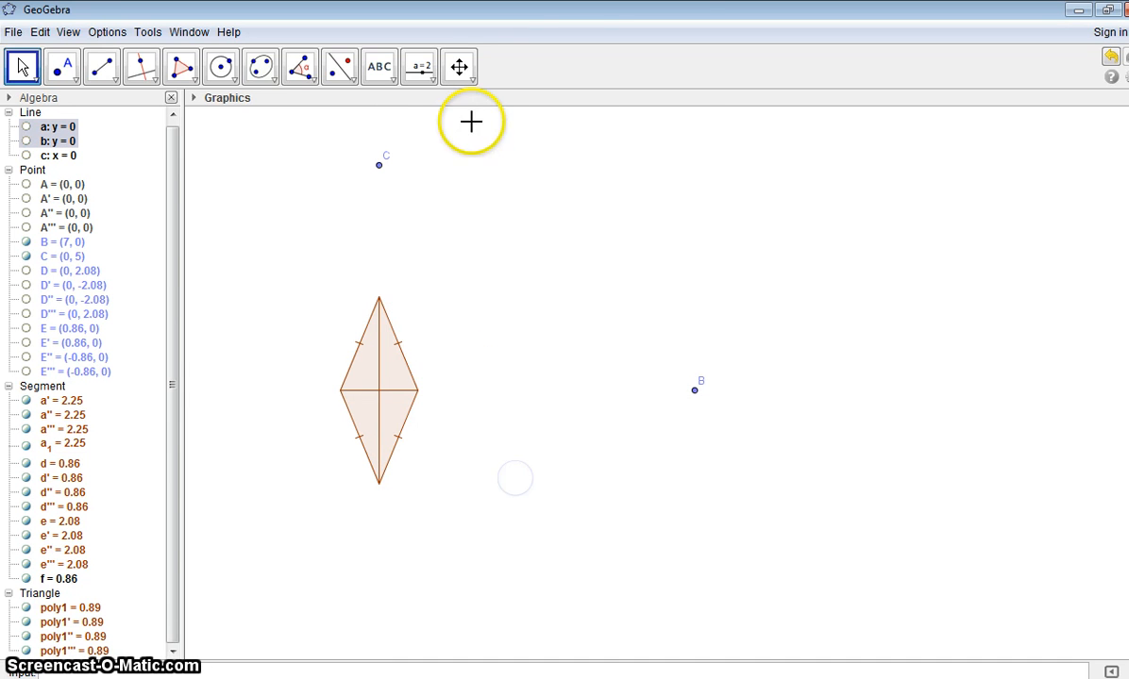
Step: Add the text "Rhombus" and place it just above and beside the rhombus's upper-left side
{"action": "left_click", "coordinate": [387, 74]}
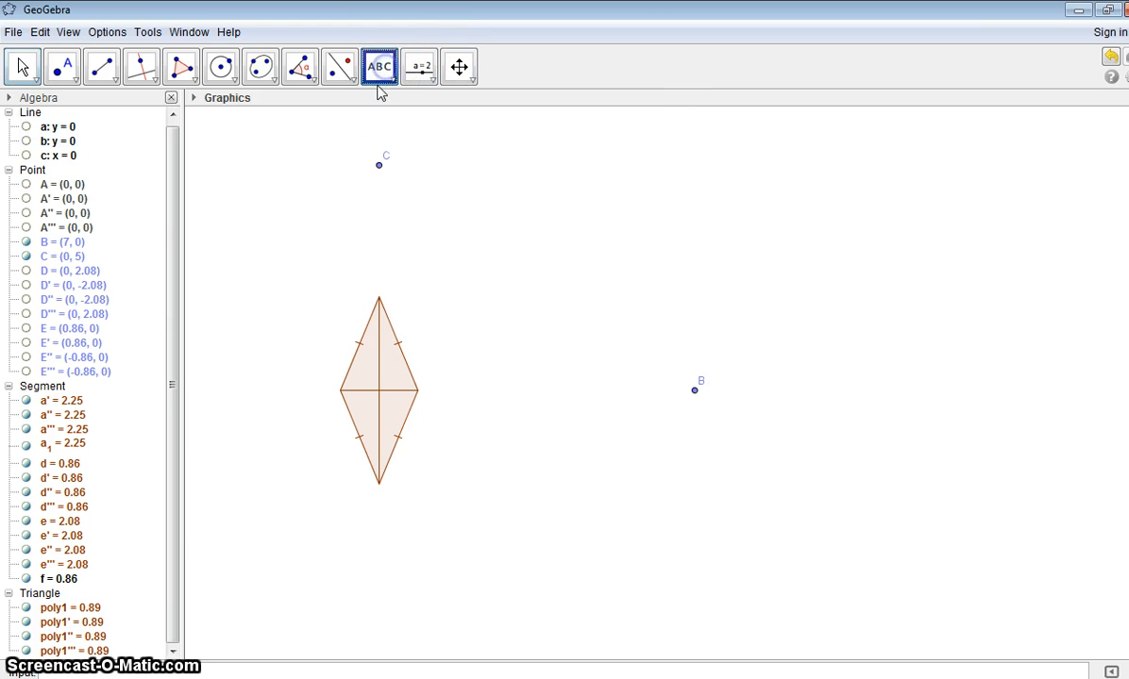
{"action": "left_click", "coordinate": [321, 233]}
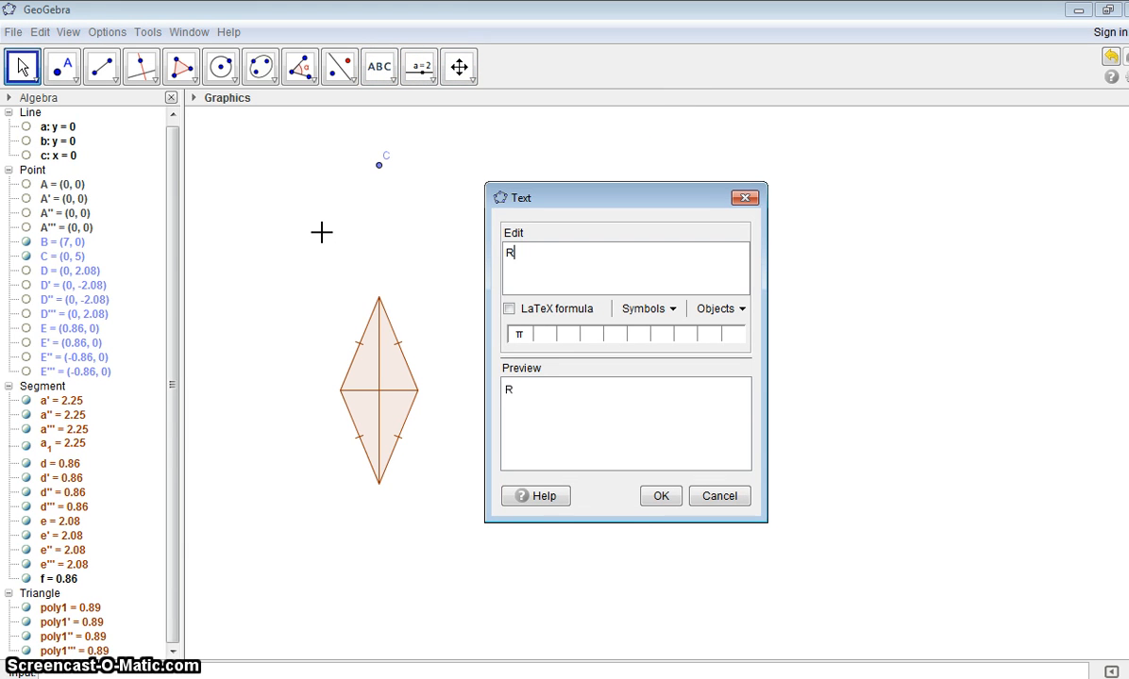
{"action": "type", "text": "Rhomn"}
{"action": "key", "text": "BackSpace"}
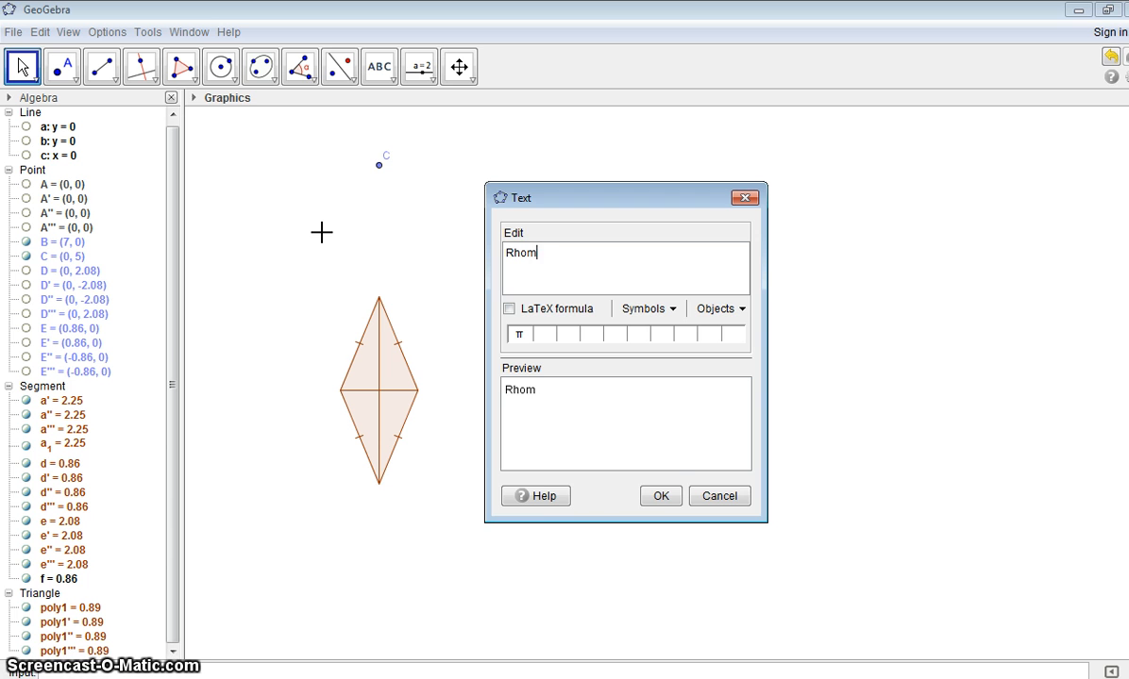
{"action": "left_click", "coordinate": [660, 495]}
{"action": "left_click_drag", "start_coordinate": [322, 231], "coordinate": [293, 298]}
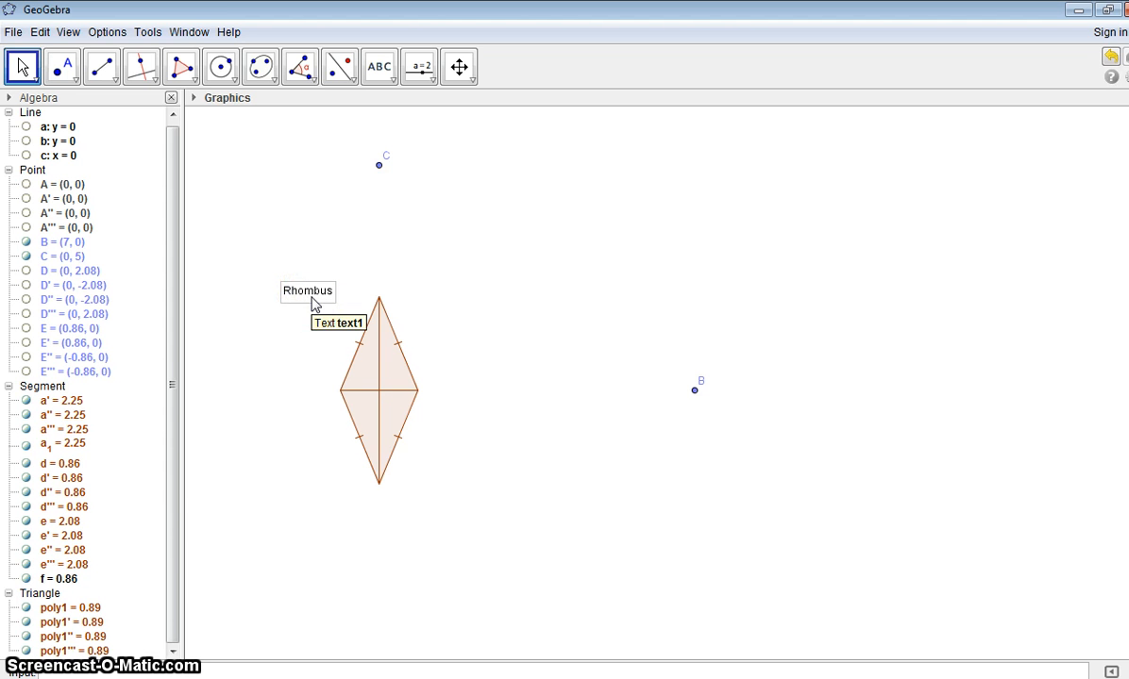
Step: Switch to the Firefox page on quadrilaterals to check the quadrilateral family diagram, and return to GeoGebra
{"action": "left_click", "coordinate": [809, 673]}
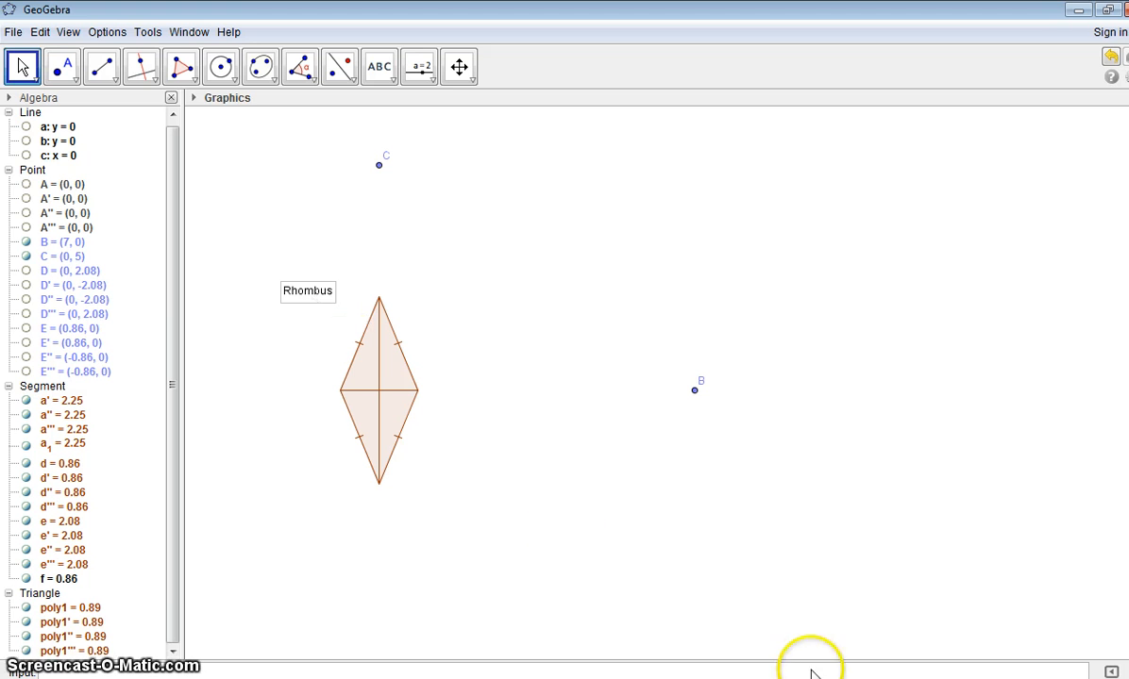
{"action": "key", "text": "alt+Tab"}
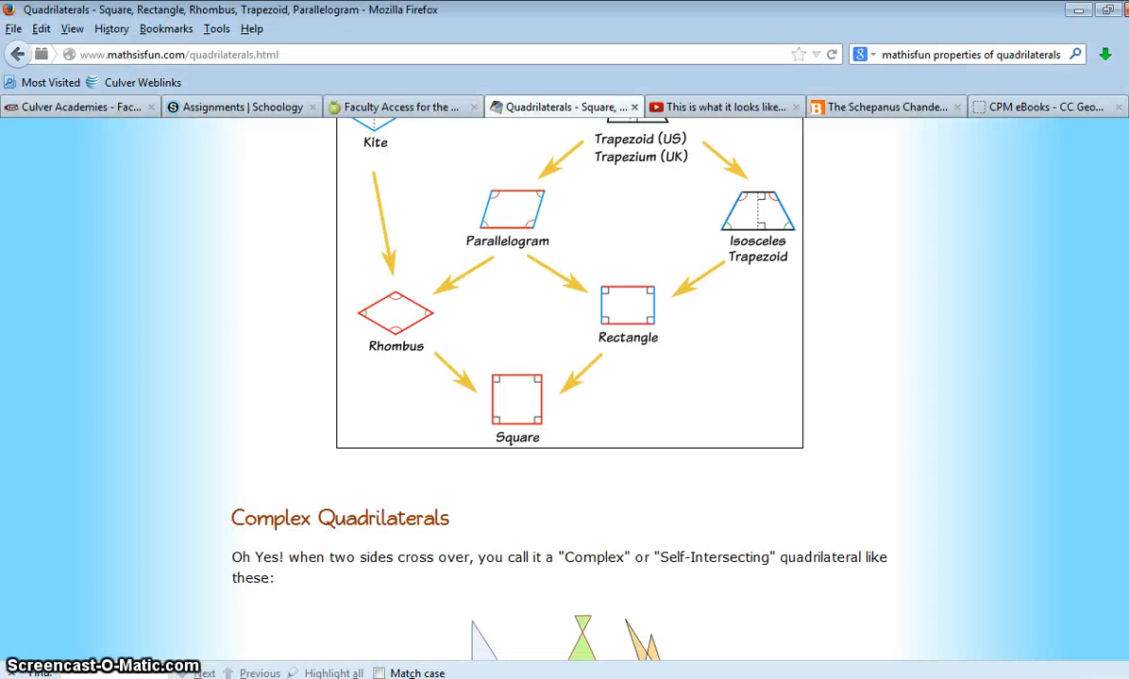
{"action": "key", "text": "alt+Tab"}
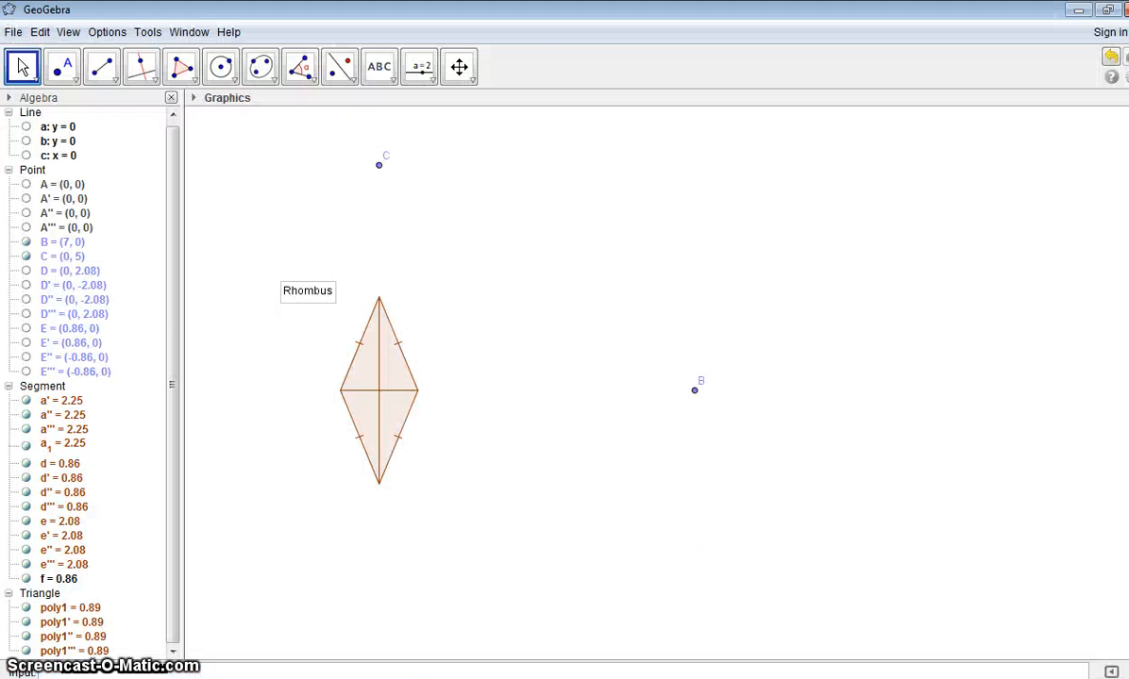
{"action": "left_click", "coordinate": [685, 460]}
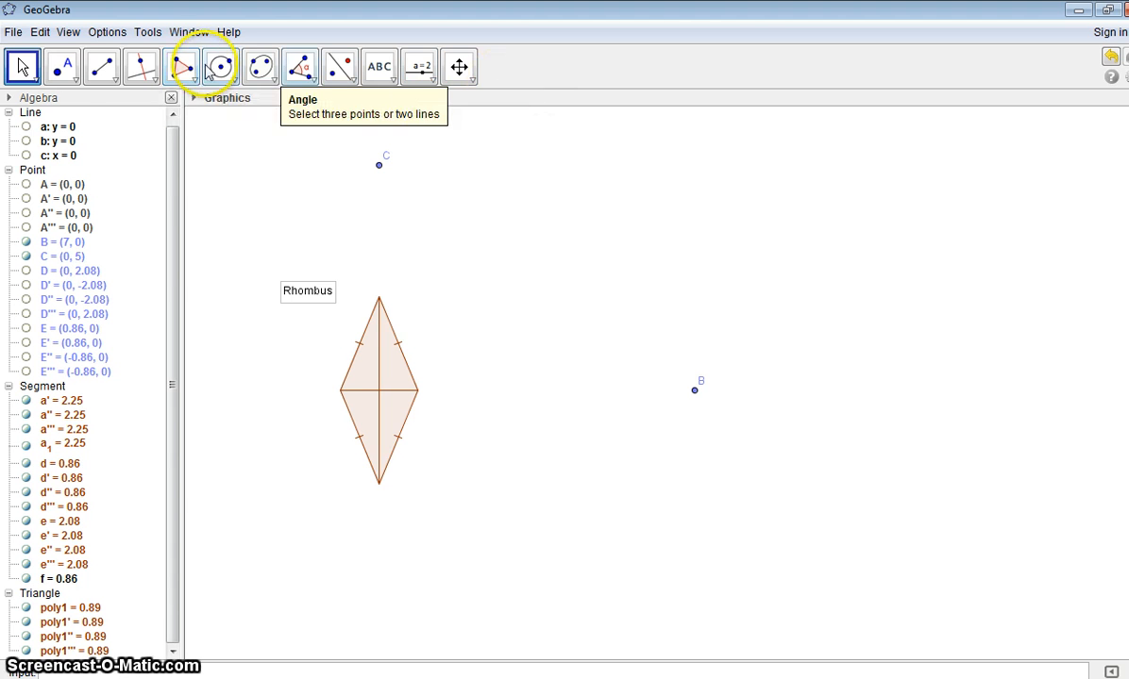
Step: Construct a line through point B parallel to the rhombus's vertical diagonal using Parallel Line
{"action": "left_click", "coordinate": [141, 68]}
{"action": "left_click", "coordinate": [695, 391]}
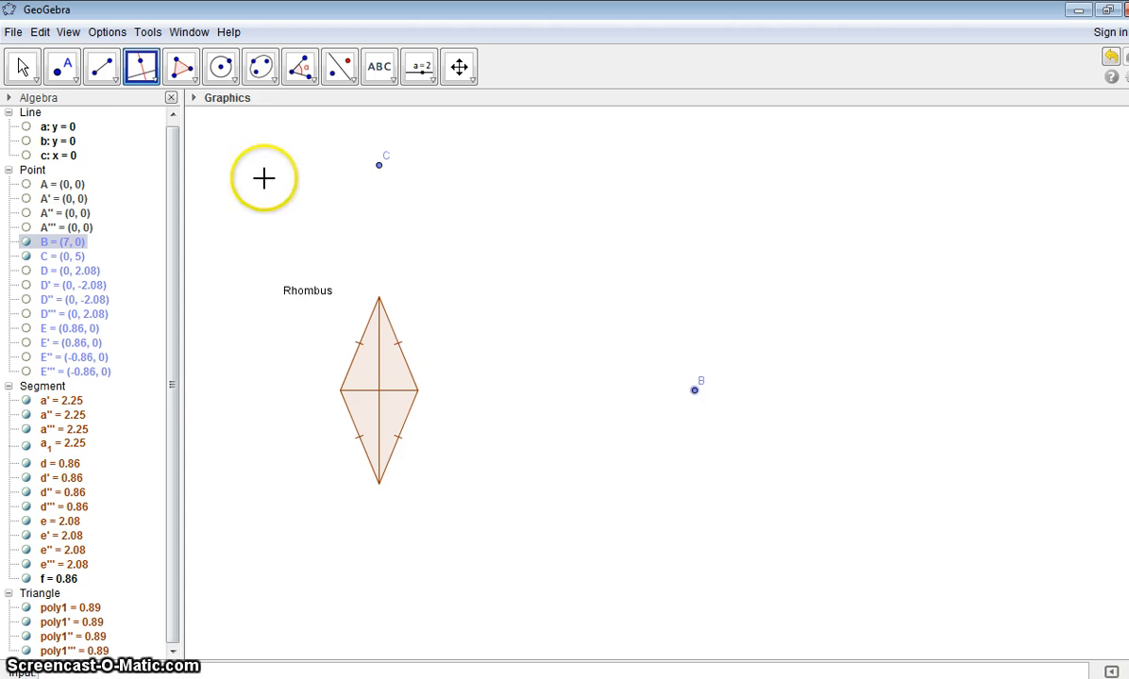
{"action": "left_click", "coordinate": [114, 80]}
{"action": "left_click", "coordinate": [142, 77]}
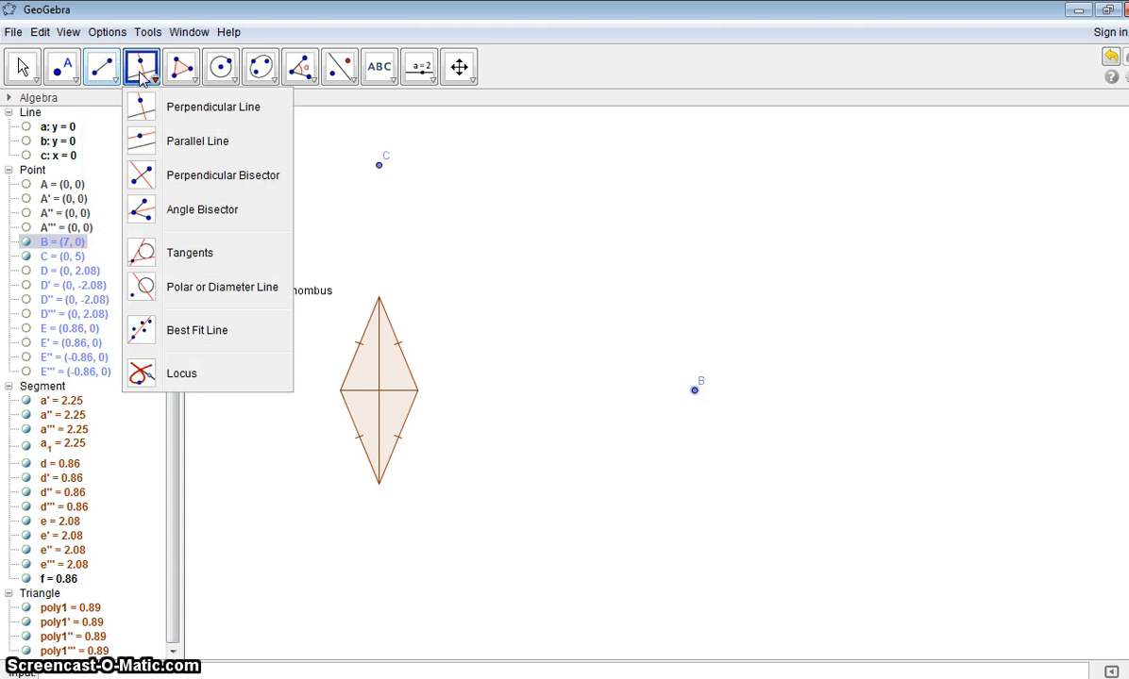
{"action": "left_click", "coordinate": [143, 141]}
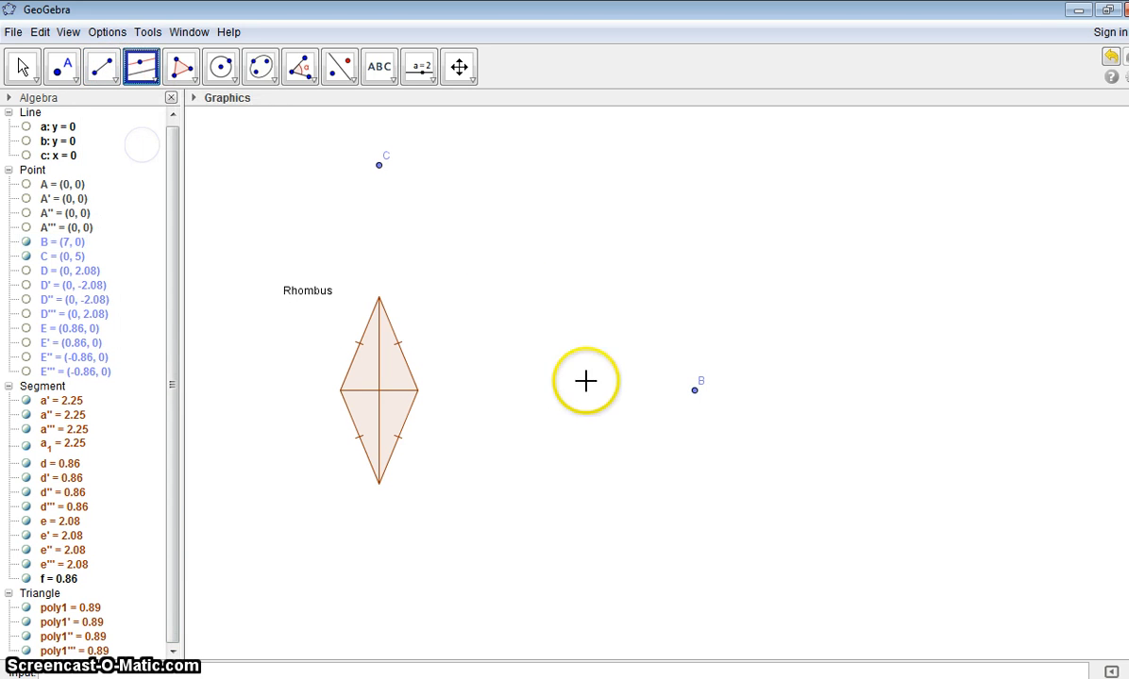
{"action": "left_click", "coordinate": [379, 370]}
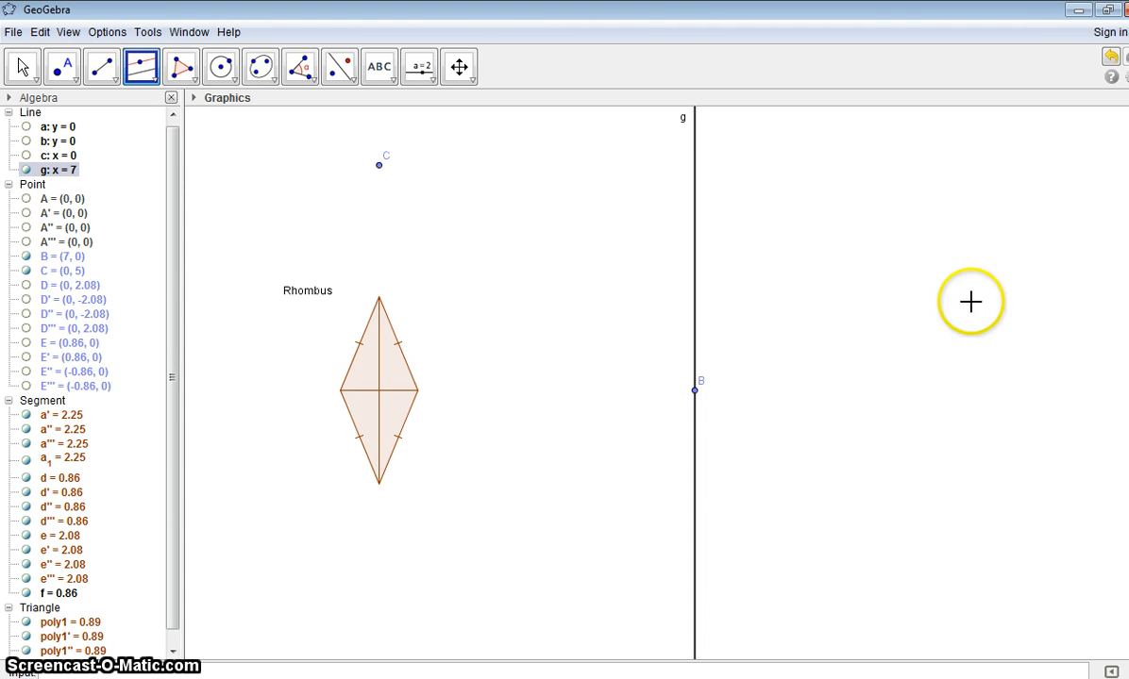
Step: Construct a line through point B perpendicular to the vertical line g
{"action": "left_click", "coordinate": [146, 68]}
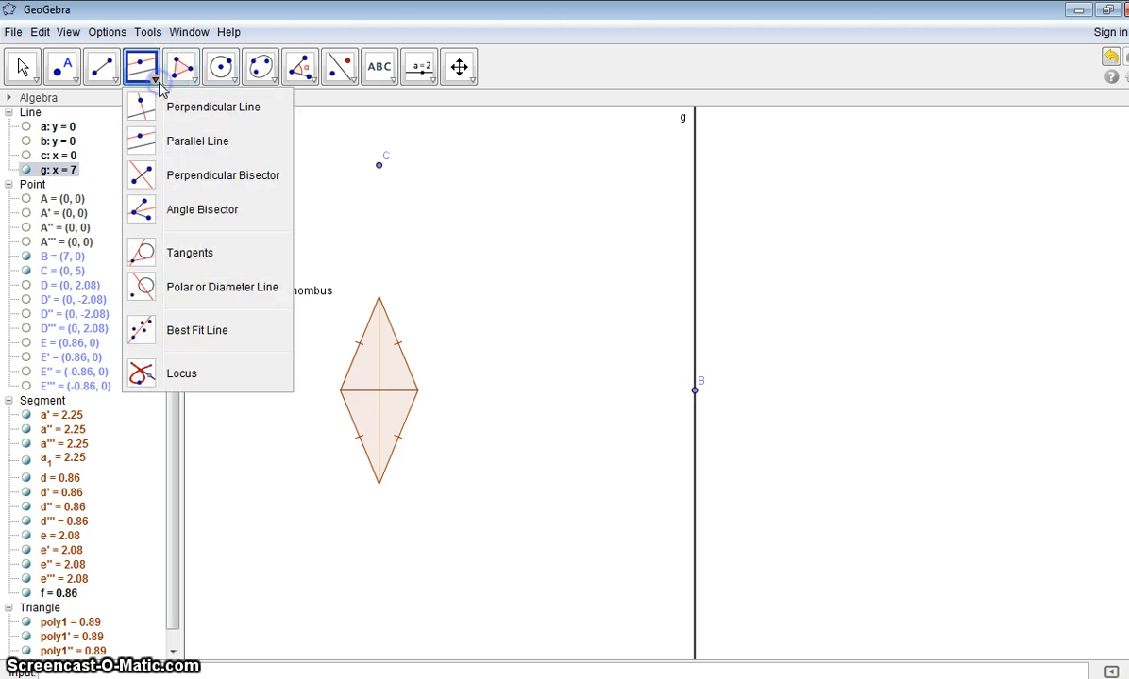
{"action": "left_click", "coordinate": [146, 107]}
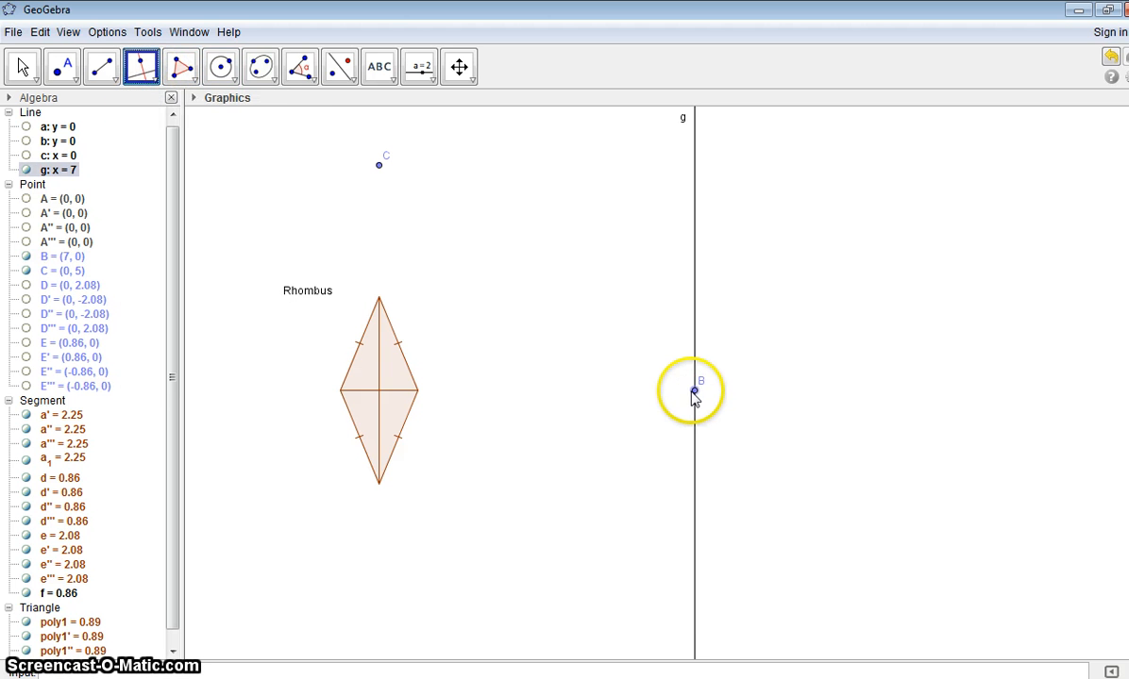
{"action": "left_click", "coordinate": [694, 321]}
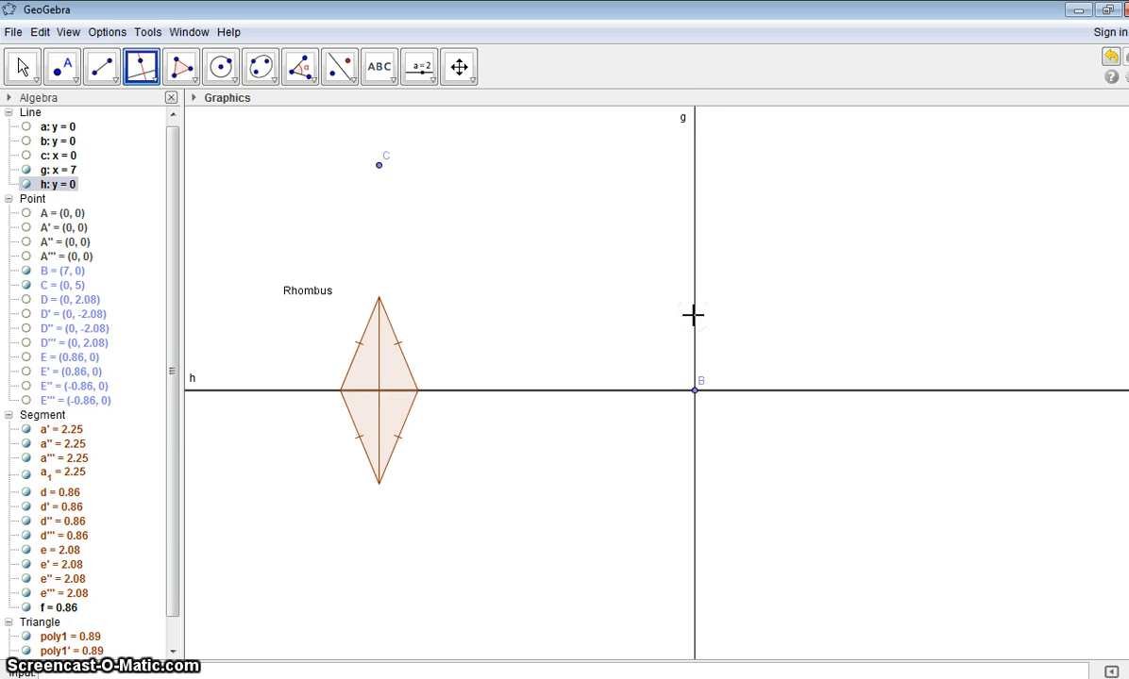
{"action": "left_click", "coordinate": [355, 83]}
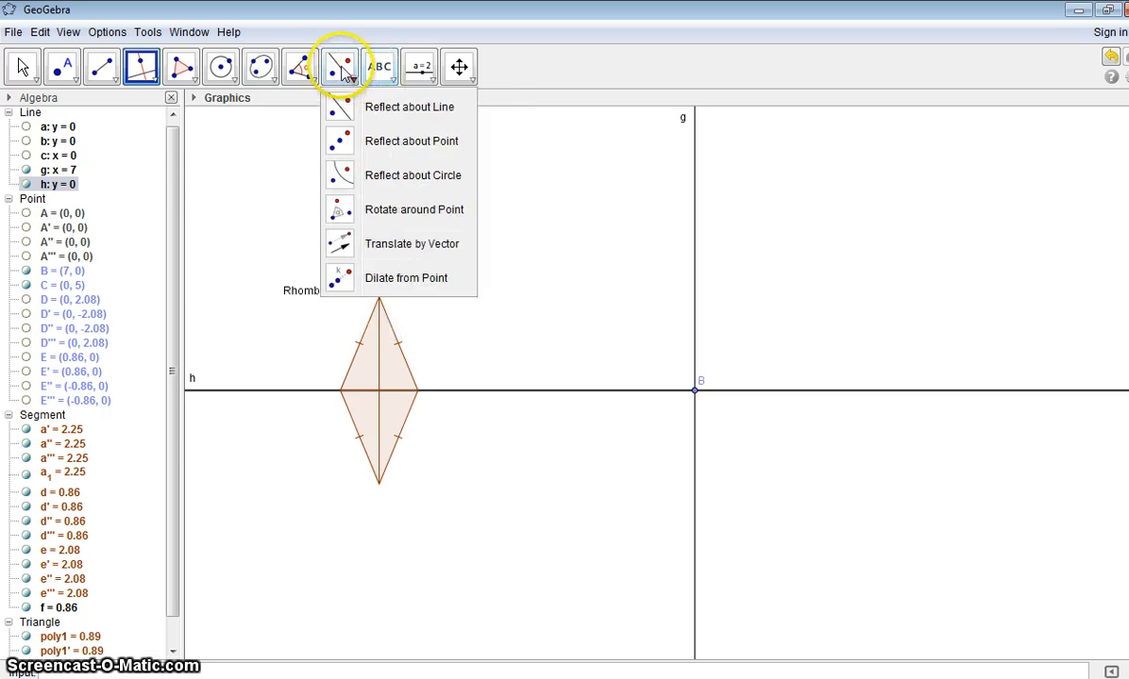
Step: Draw a segment about 2.06 units long from point B upward along the vertical line g
{"action": "mouse_move", "coordinate": [104, 64]}
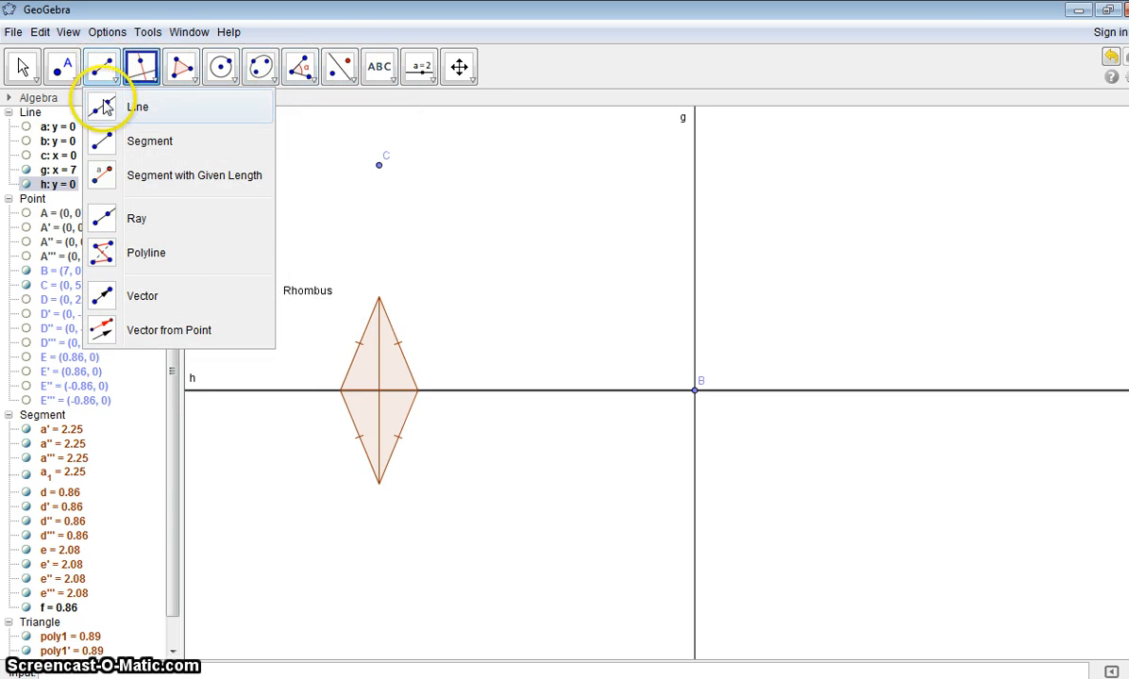
{"action": "left_click", "coordinate": [104, 142]}
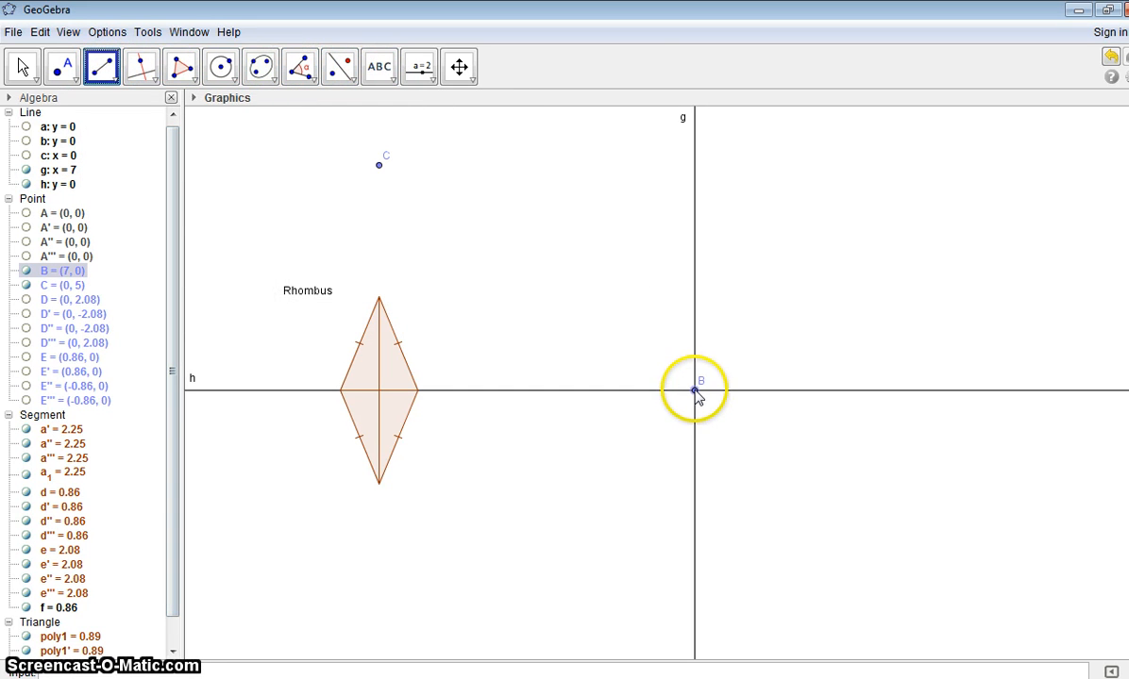
{"action": "left_click_drag", "start_coordinate": [696, 391], "coordinate": [698, 304]}
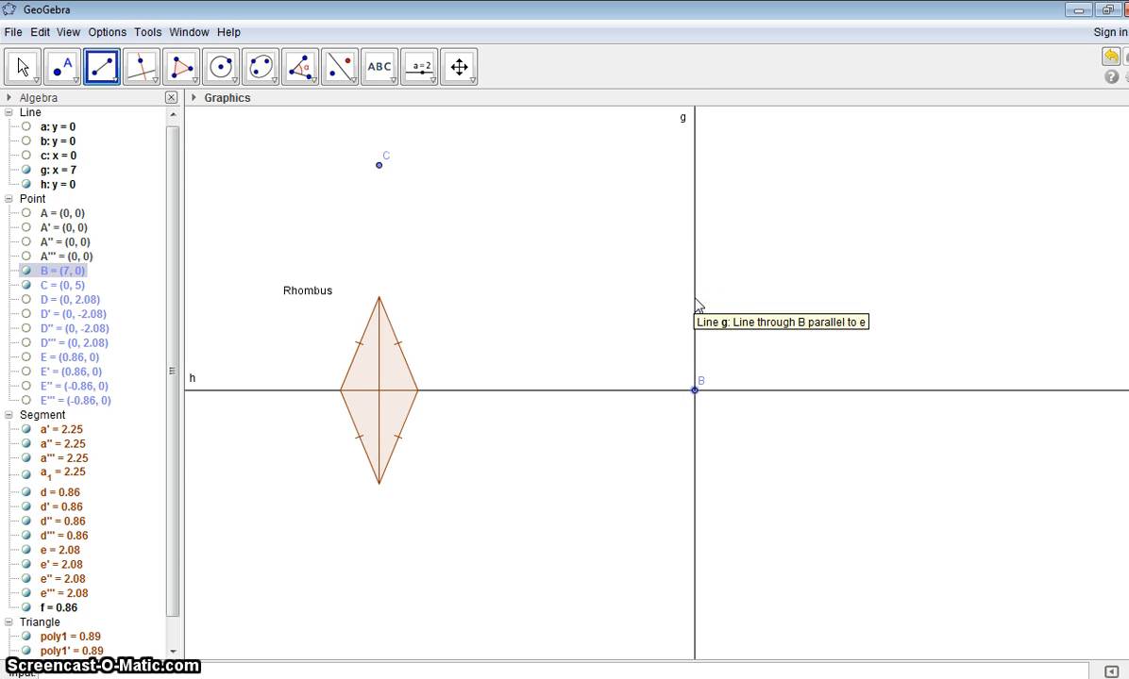
{"action": "left_click_drag", "start_coordinate": [698, 304], "coordinate": [695, 298]}
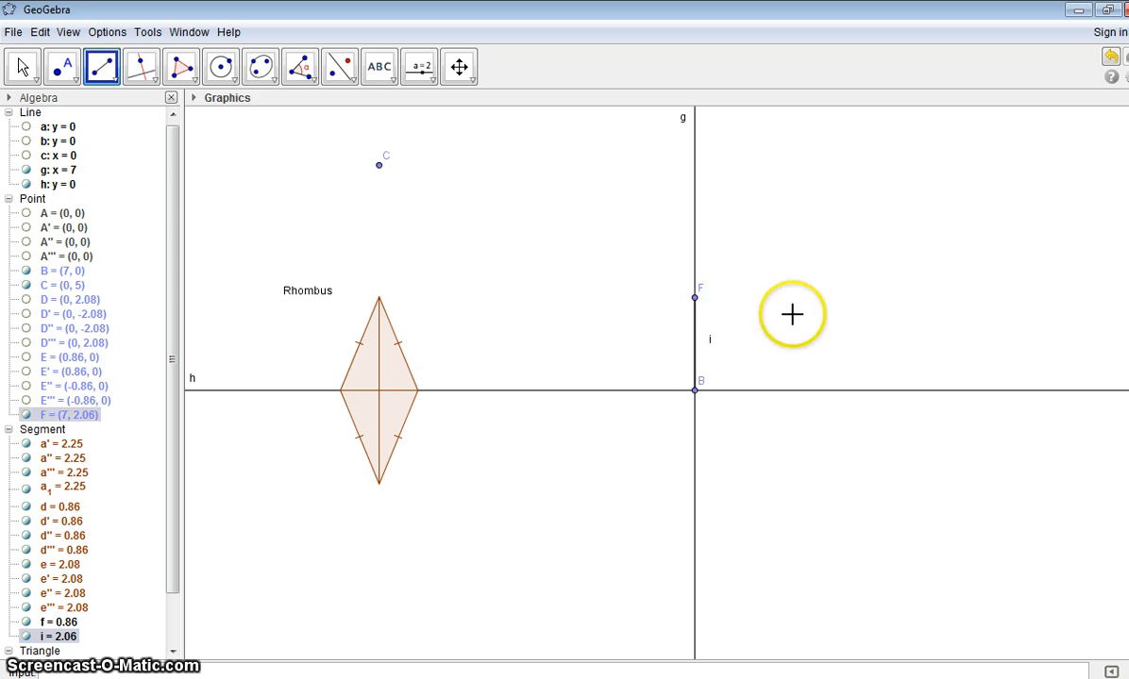
Step: Activate Rotate around Point and hide the vertical line g that overlaps the new segment BF
{"action": "left_click", "coordinate": [353, 82]}
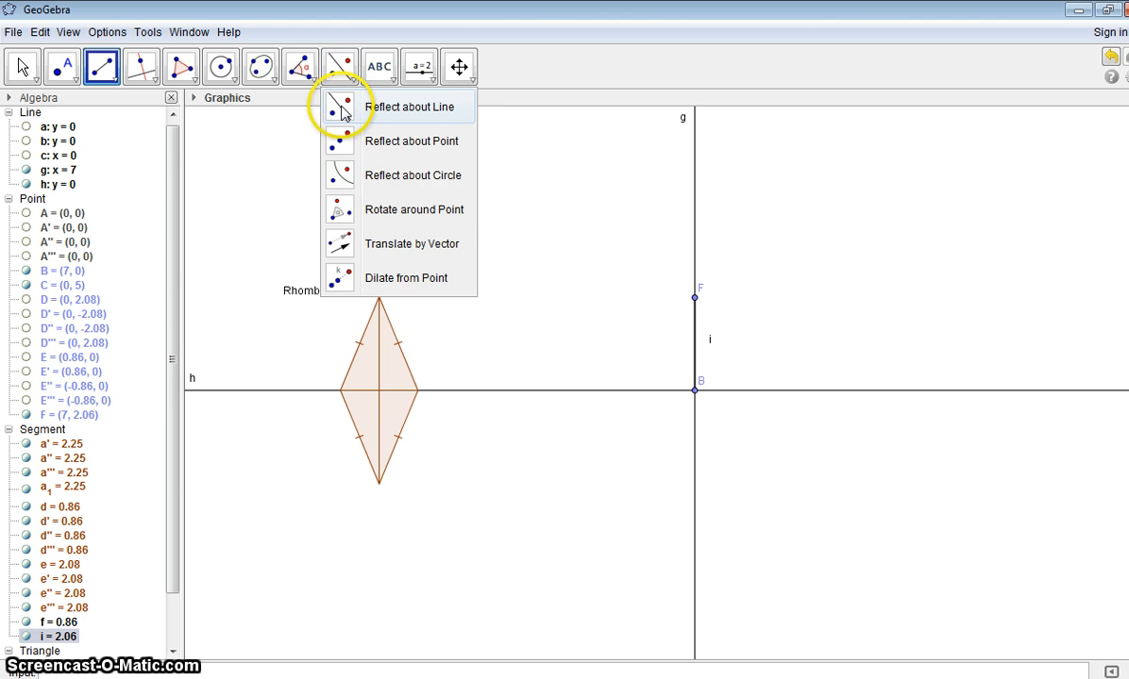
{"action": "left_click", "coordinate": [340, 209]}
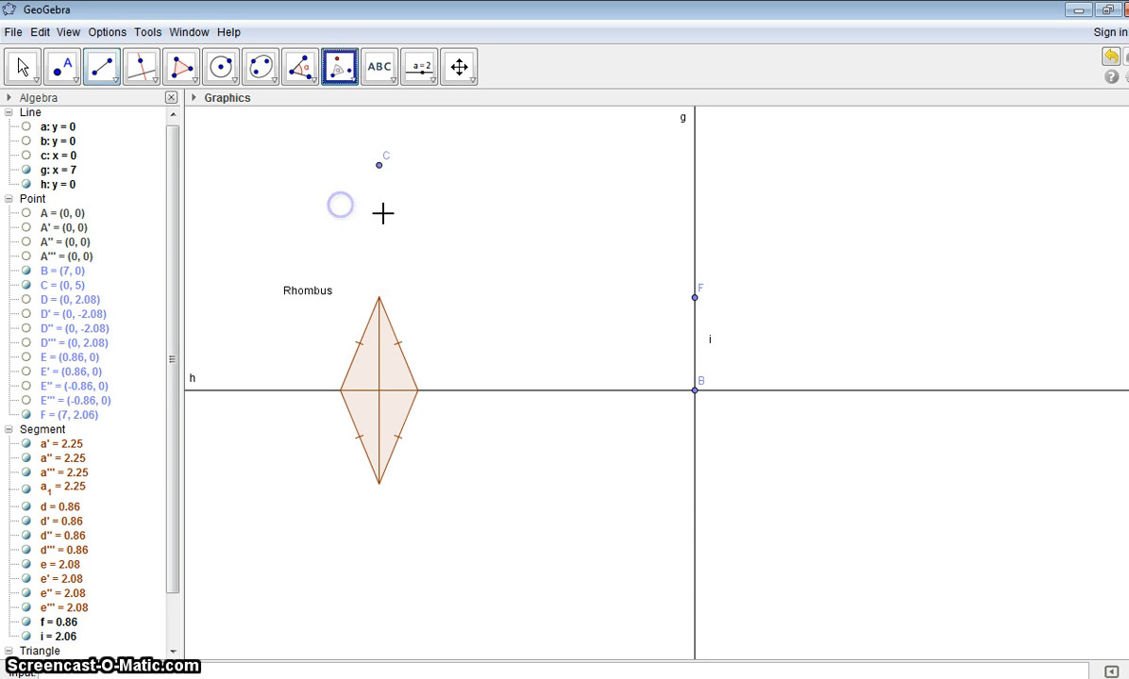
{"action": "left_click", "coordinate": [695, 302]}
{"action": "left_click", "coordinate": [697, 324]}
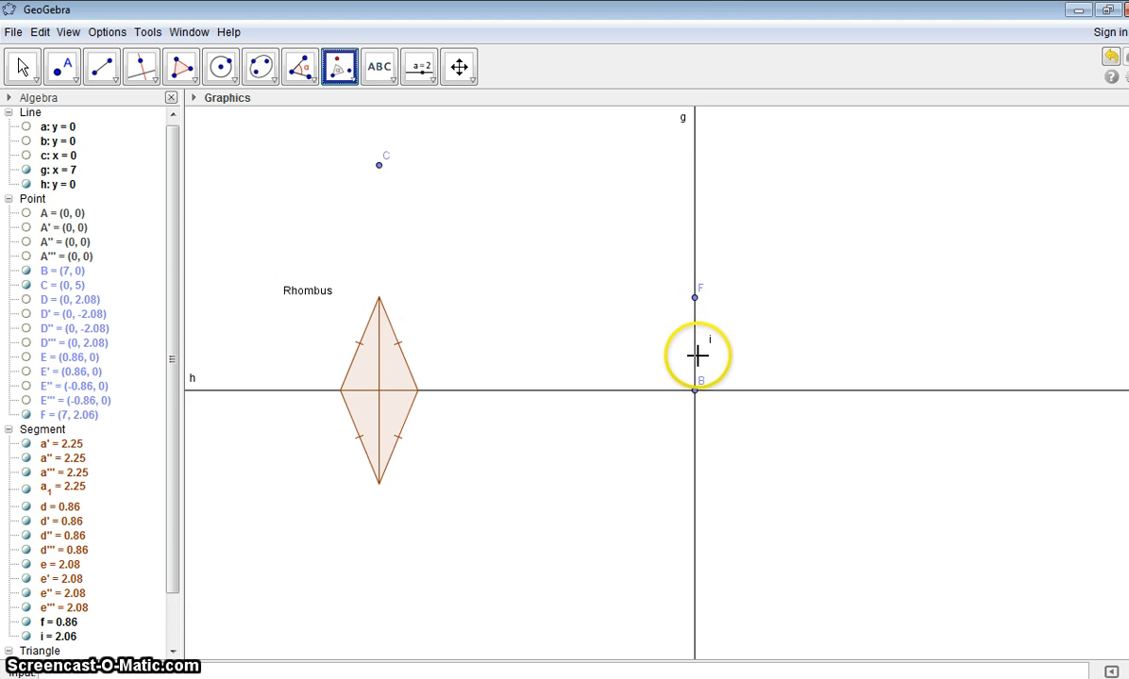
{"action": "left_click", "coordinate": [694, 265]}
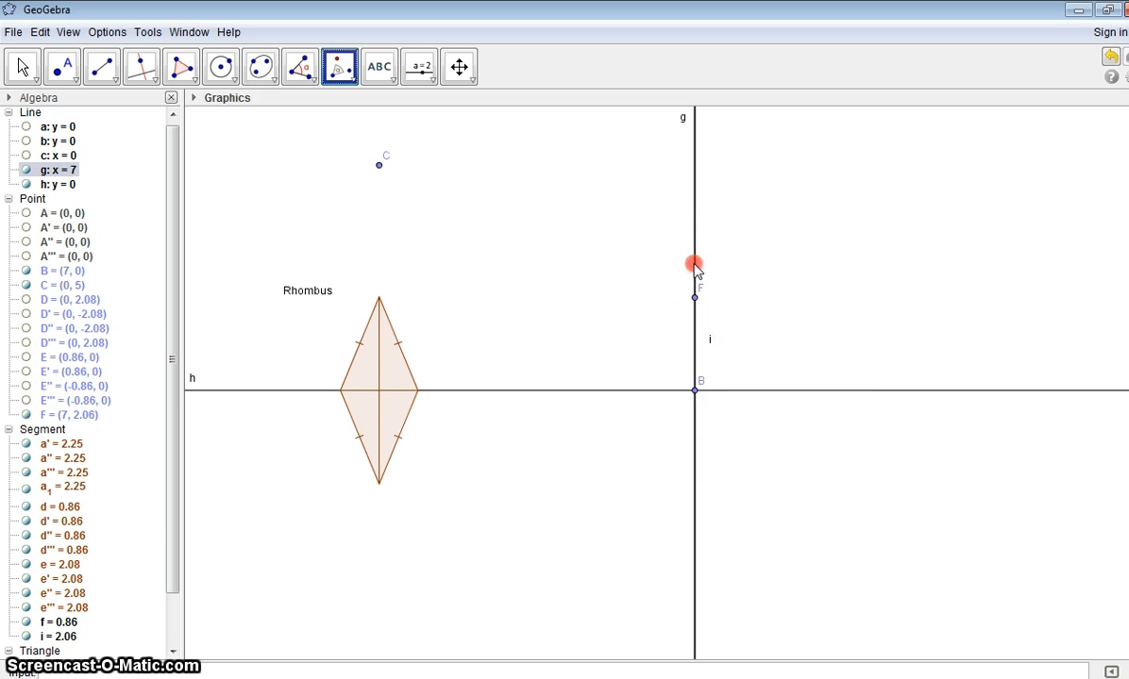
{"action": "right_click", "coordinate": [694, 265]}
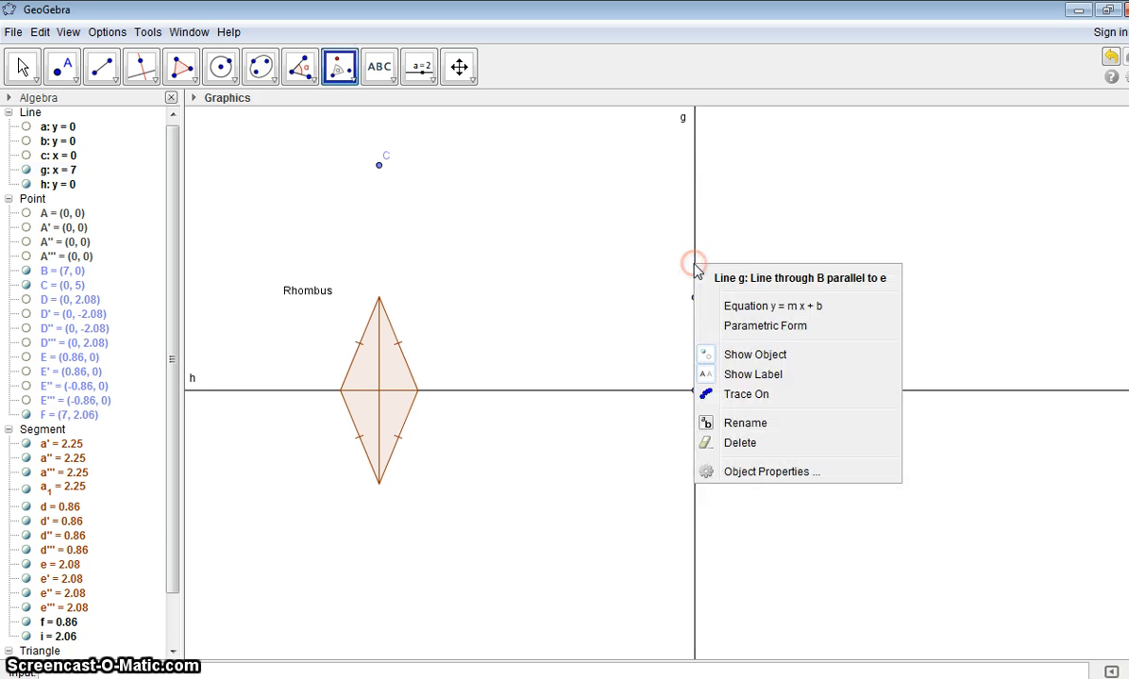
{"action": "left_click", "coordinate": [734, 354]}
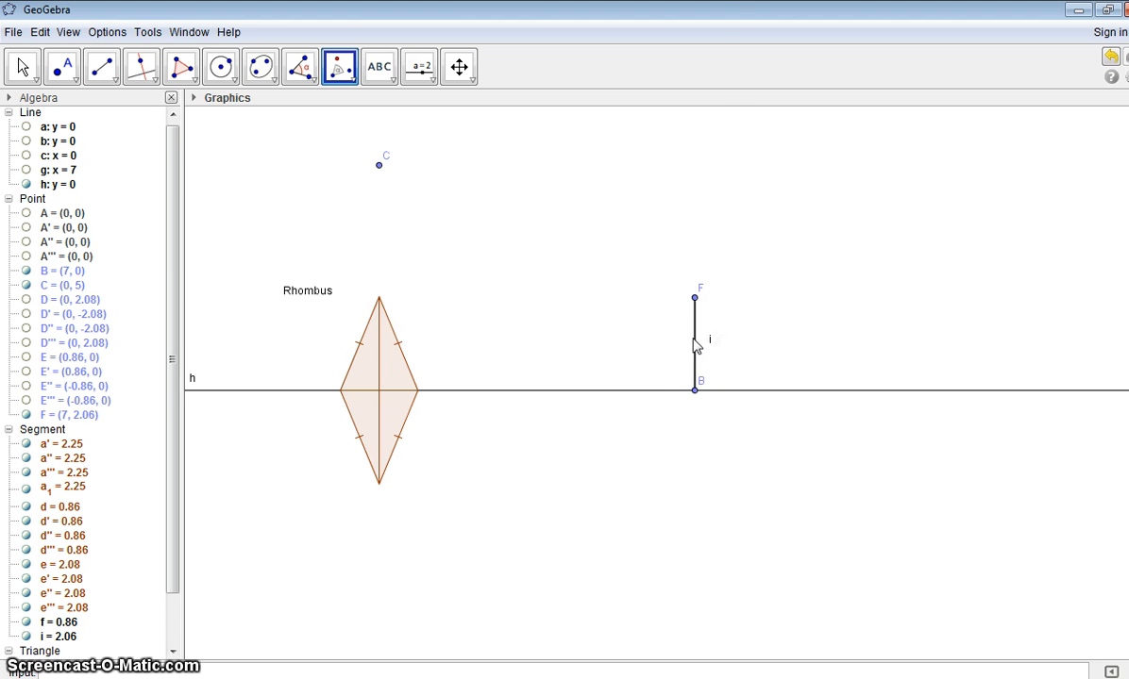
Step: Rotate segment BF by 90° clockwise around point B
{"action": "left_click", "coordinate": [693, 337]}
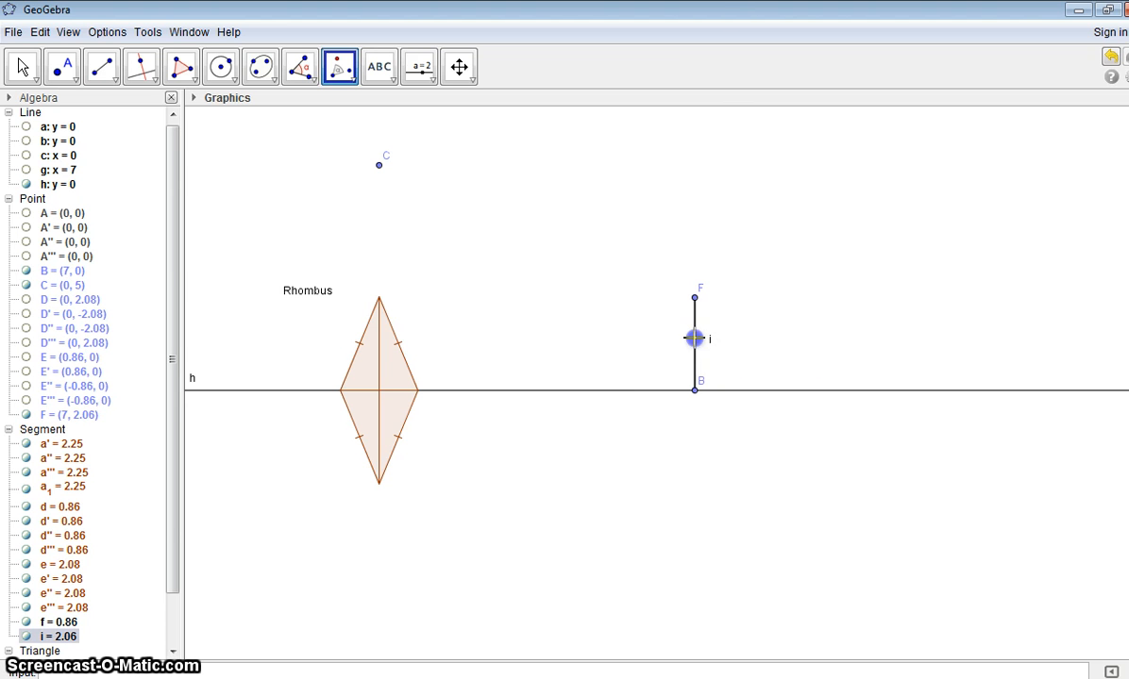
{"action": "left_click", "coordinate": [696, 388]}
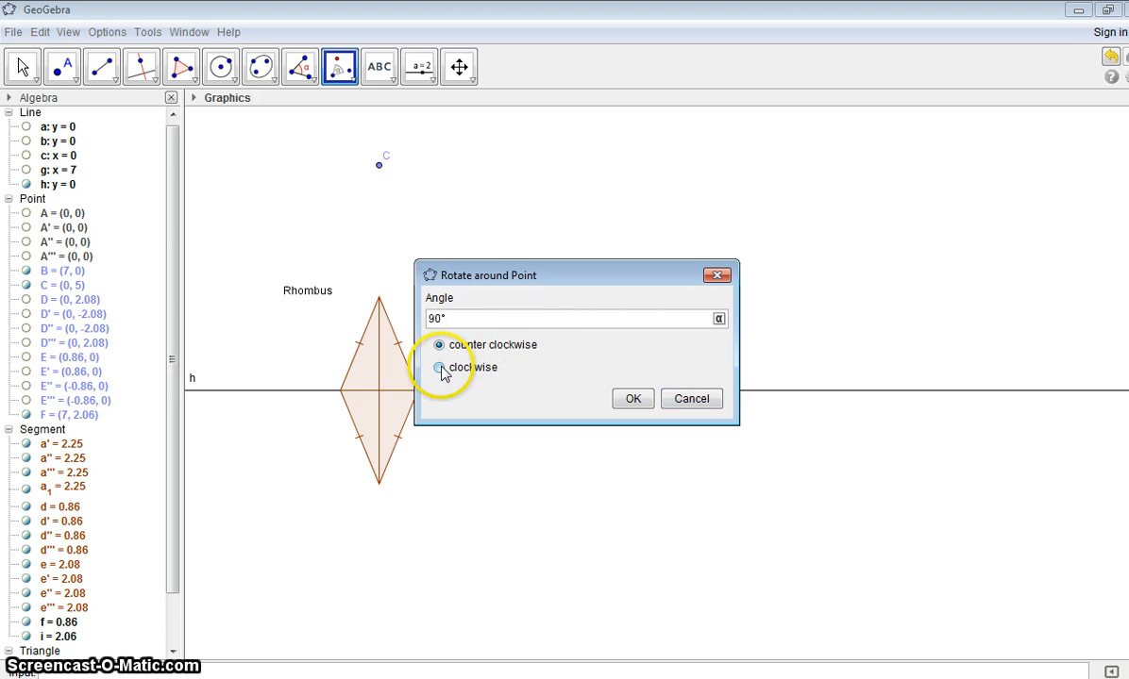
{"action": "left_click", "coordinate": [628, 400]}
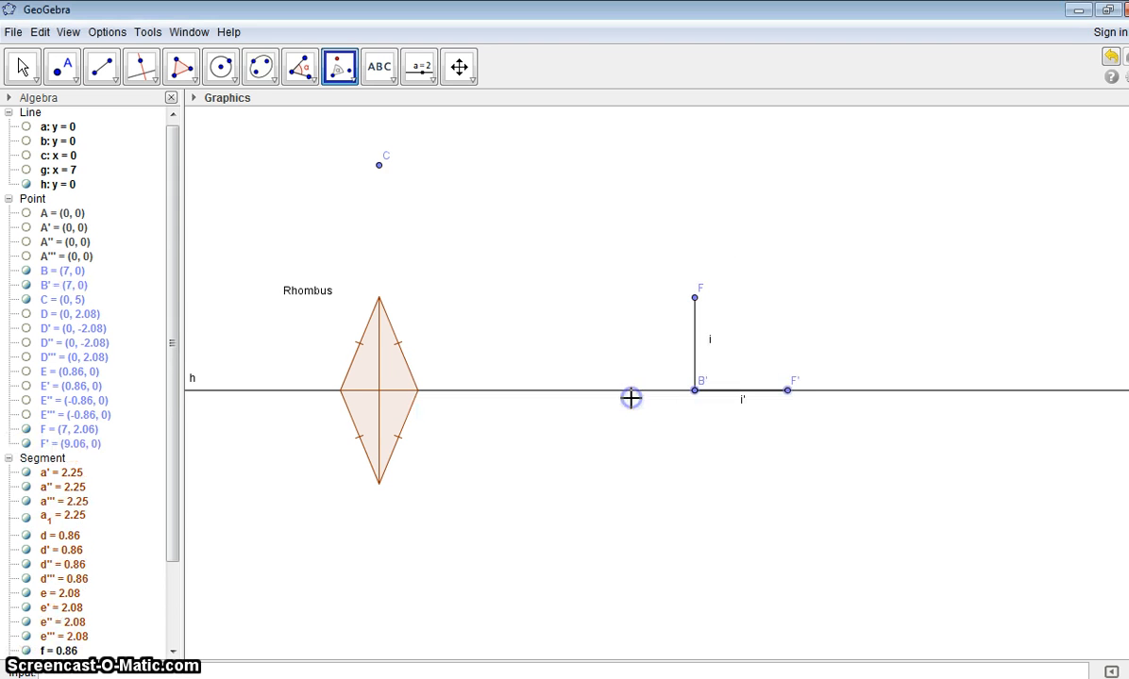
Step: Create a right triangle polygon with vertices at F, B and F'
{"action": "left_click", "coordinate": [182, 66]}
{"action": "left_click", "coordinate": [694, 299]}
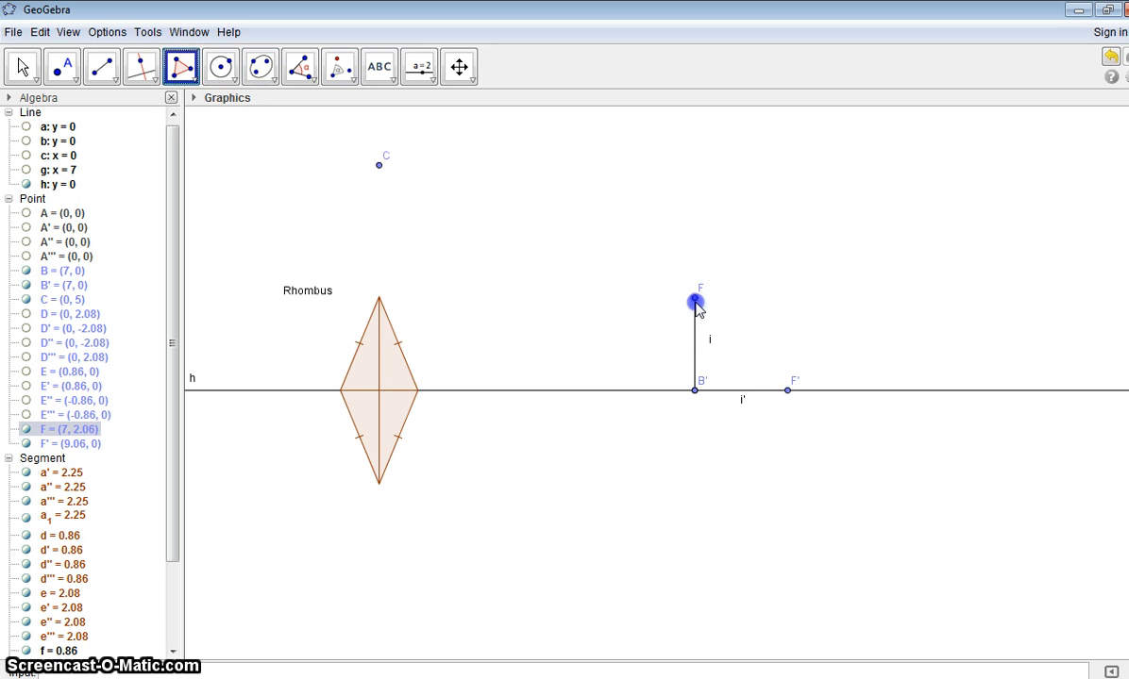
{"action": "left_click", "coordinate": [695, 390]}
{"action": "left_click", "coordinate": [787, 390]}
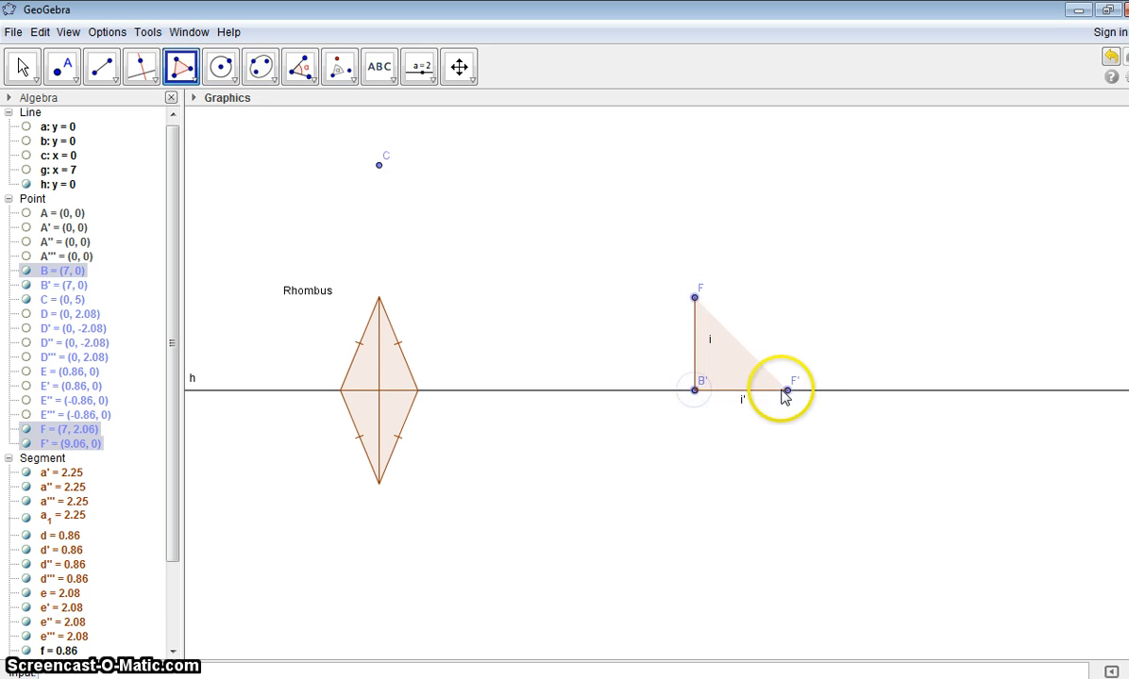
{"action": "left_click", "coordinate": [694, 299]}
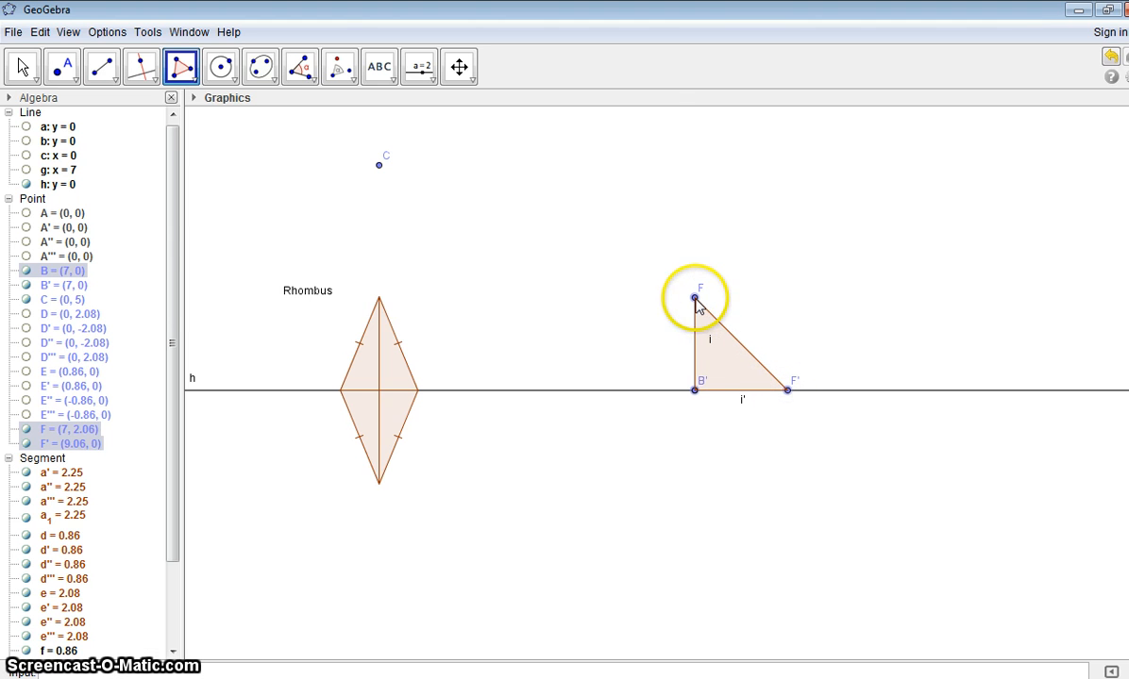
{"action": "left_click", "coordinate": [694, 299]}
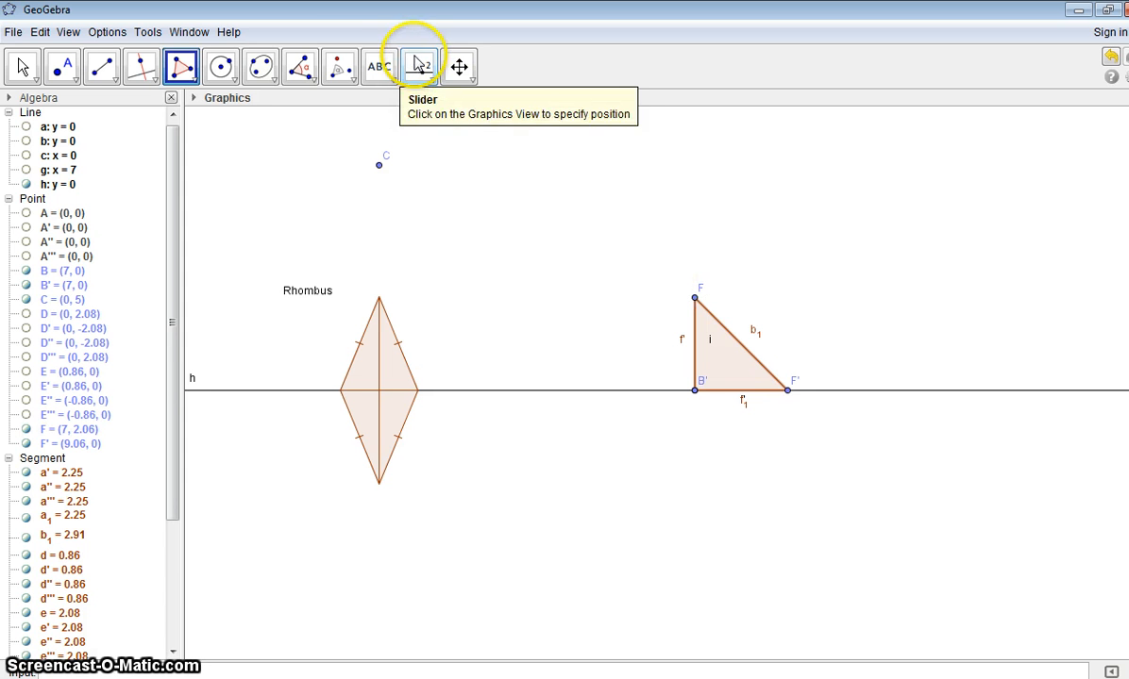
Step: Reflect the right triangle at point B about the horizontal line h
{"action": "left_click", "coordinate": [353, 80]}
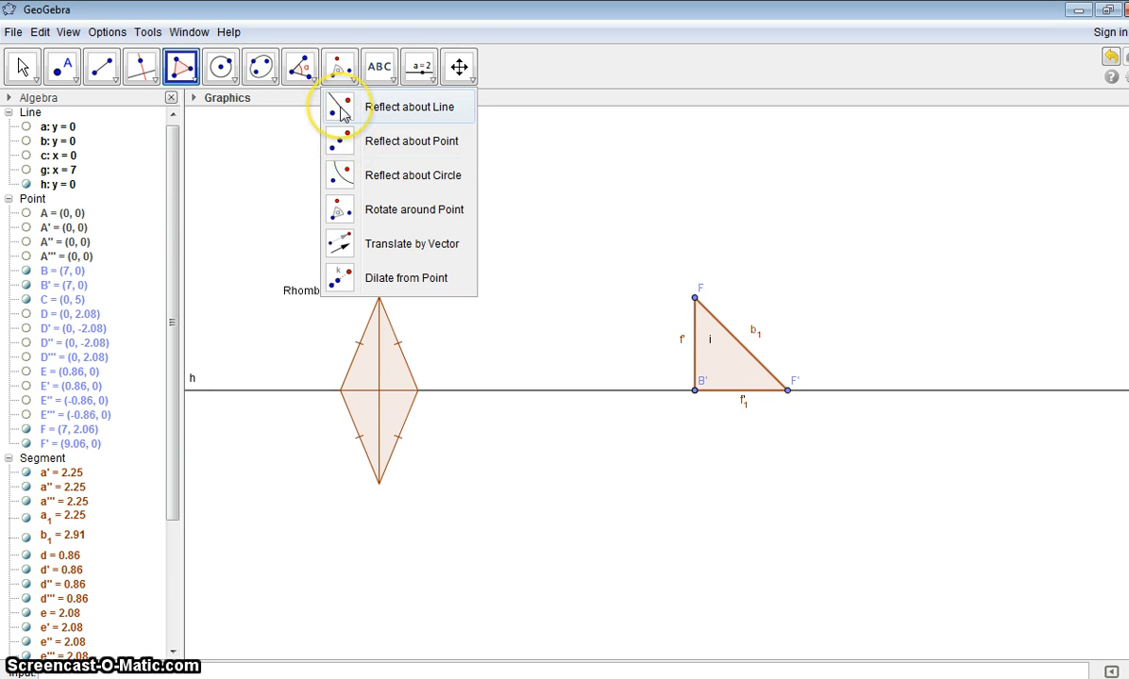
{"action": "left_click", "coordinate": [340, 107]}
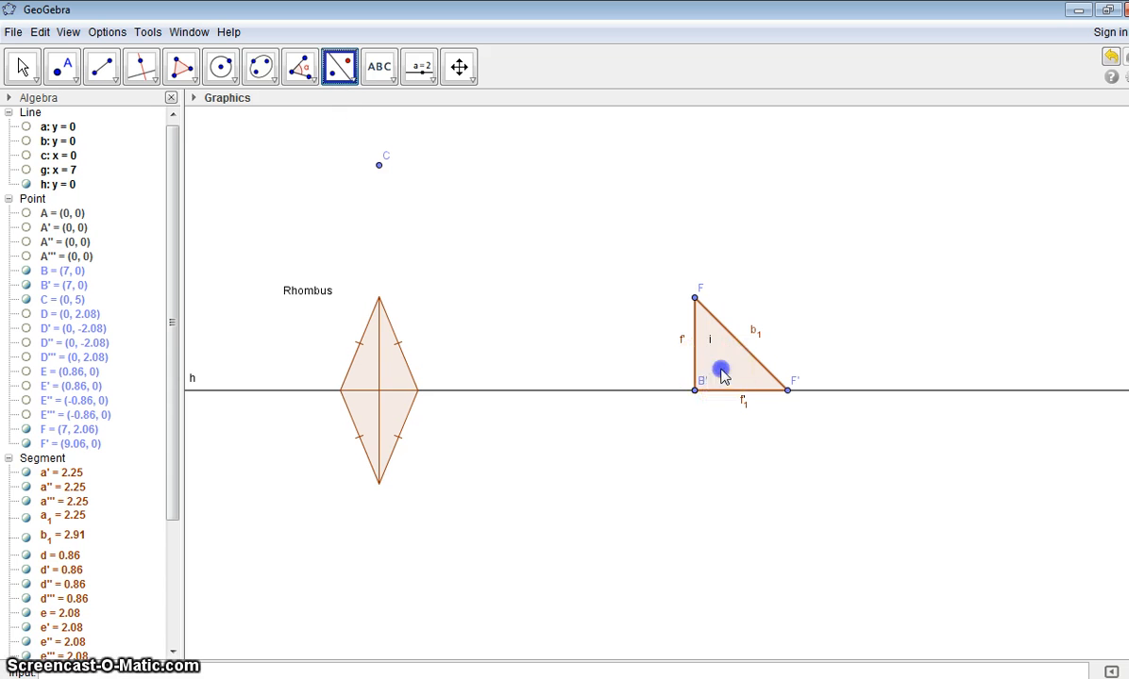
{"action": "left_click", "coordinate": [725, 389]}
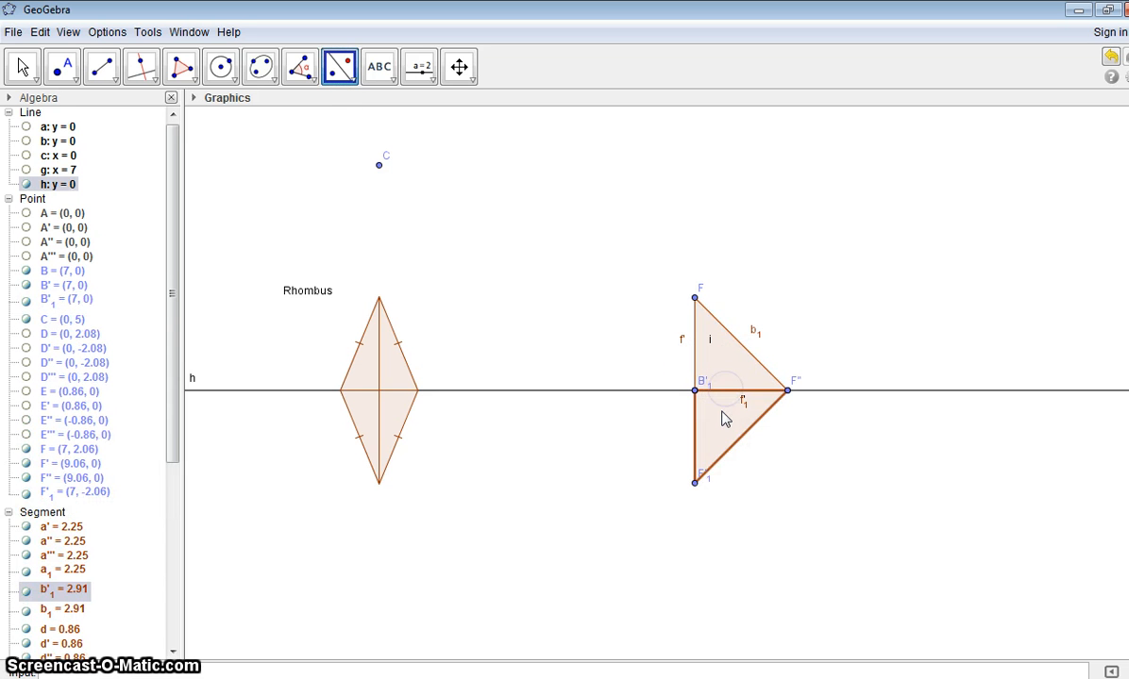
Step: Reflect the lower triangle across its vertical side, and the resulting image across its horizontal side, to complete the four-triangle figure
{"action": "left_click", "coordinate": [694, 425]}
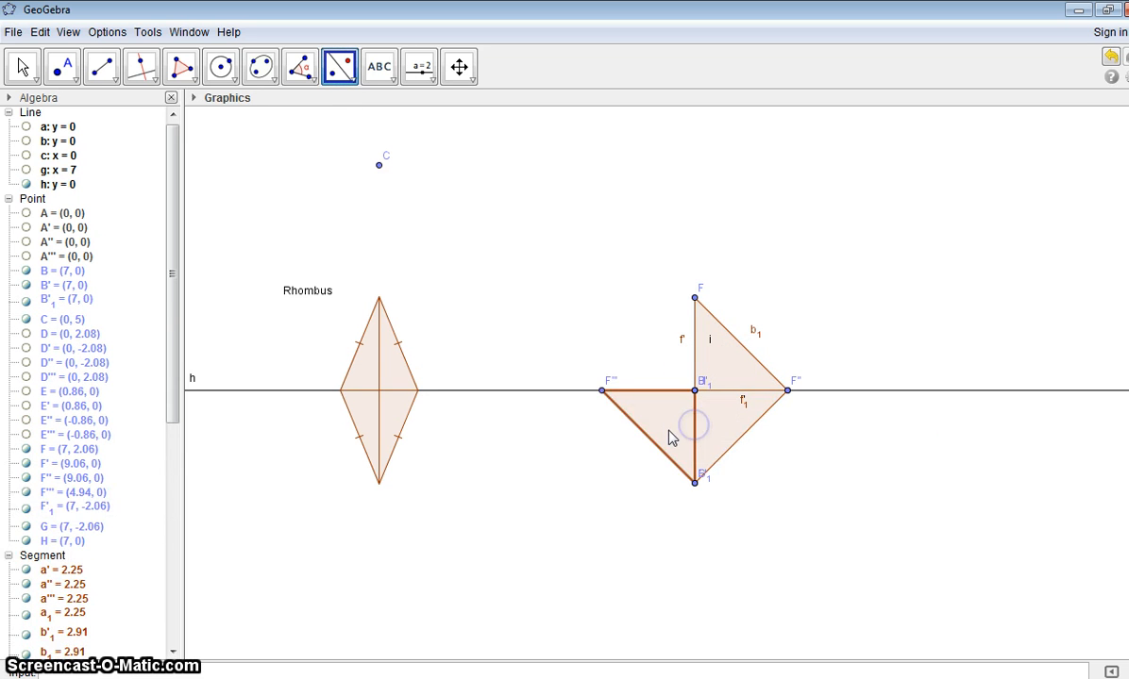
{"action": "left_click", "coordinate": [664, 423]}
{"action": "left_click", "coordinate": [654, 389]}
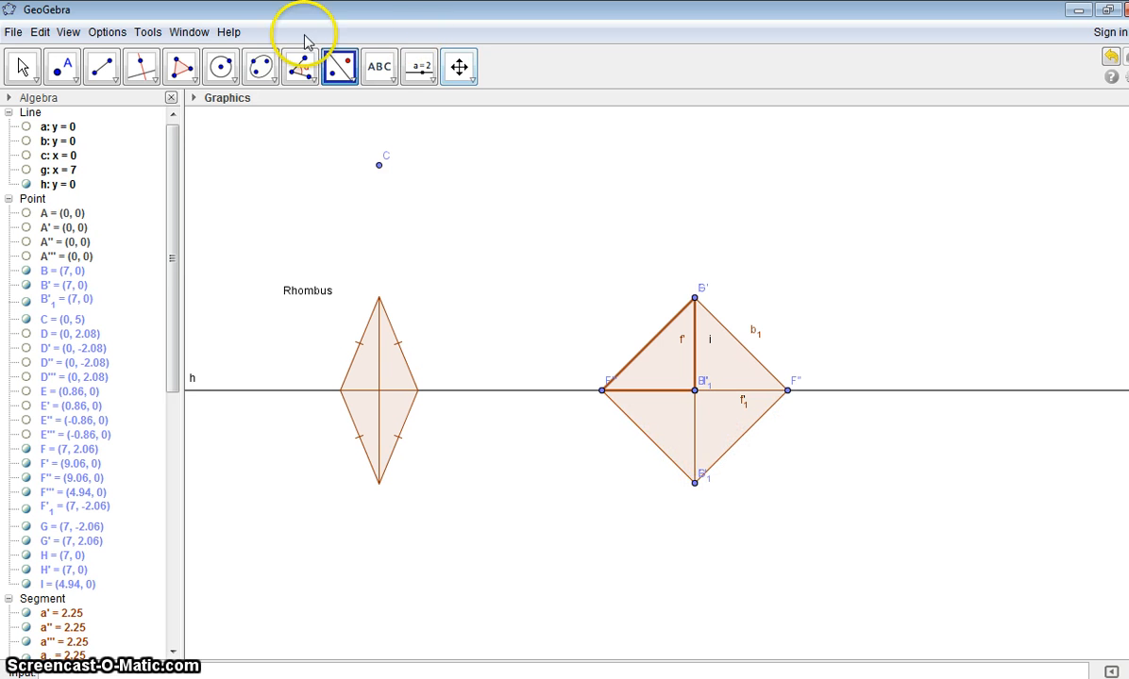
Step: Create a quadrilateral polygon through the four outer vertices around point B and enlarge it by moving vertex F to about (7, 2.56)
{"action": "left_click", "coordinate": [183, 68]}
{"action": "left_click", "coordinate": [694, 298]}
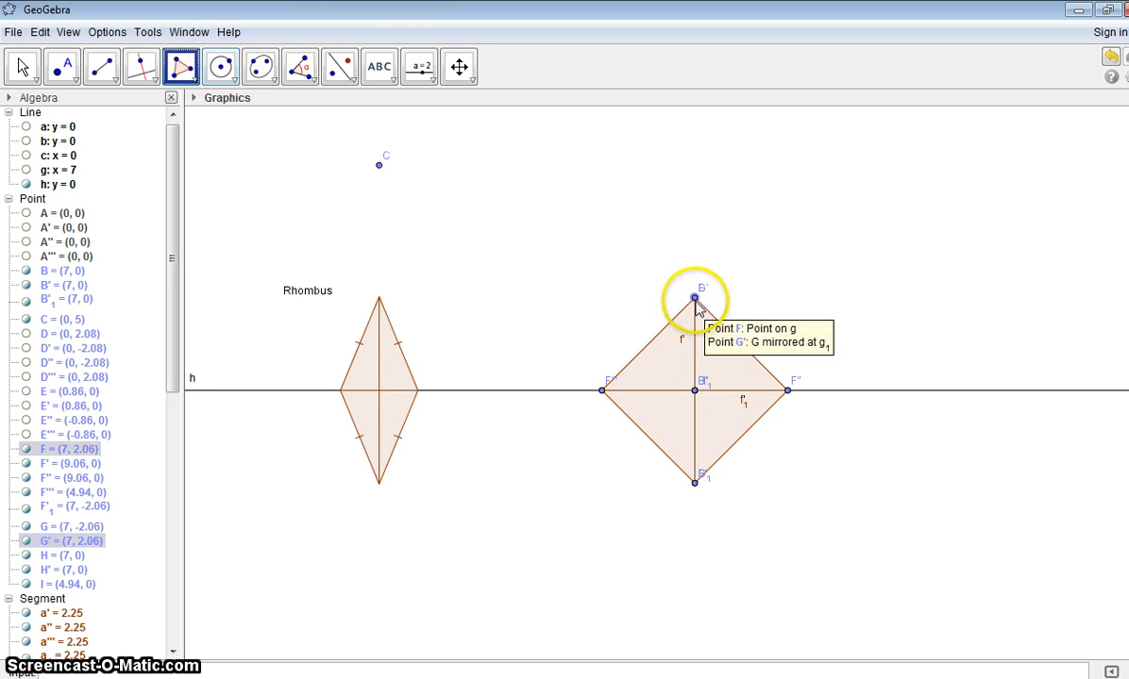
{"action": "left_click", "coordinate": [601, 391]}
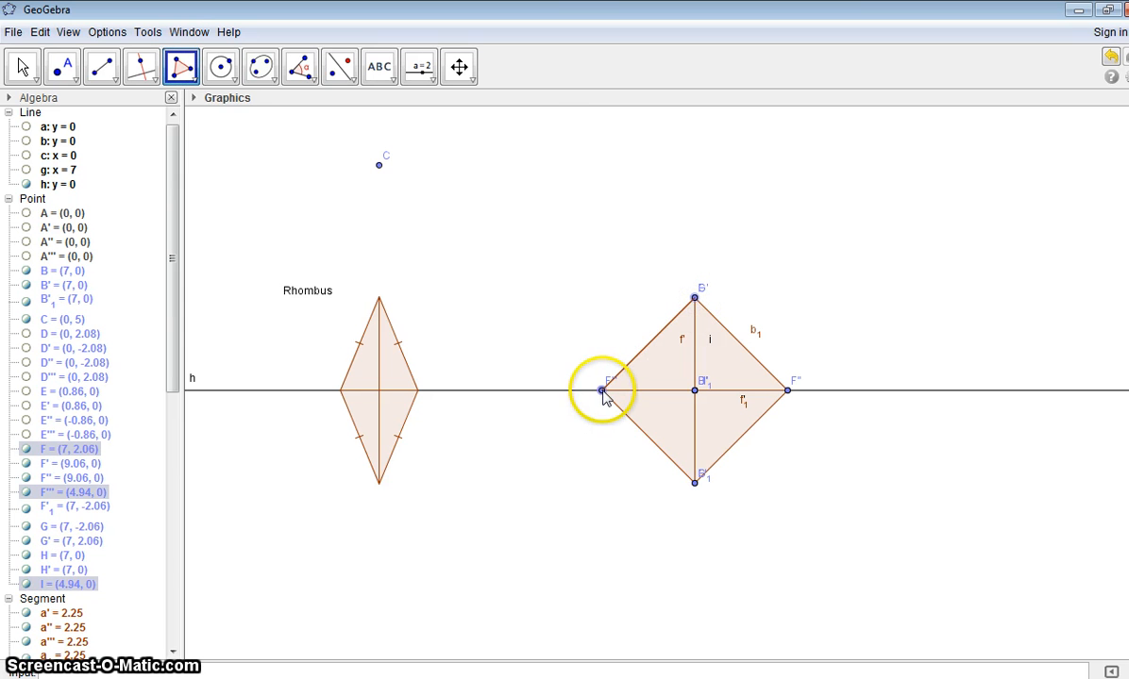
{"action": "left_click", "coordinate": [694, 483]}
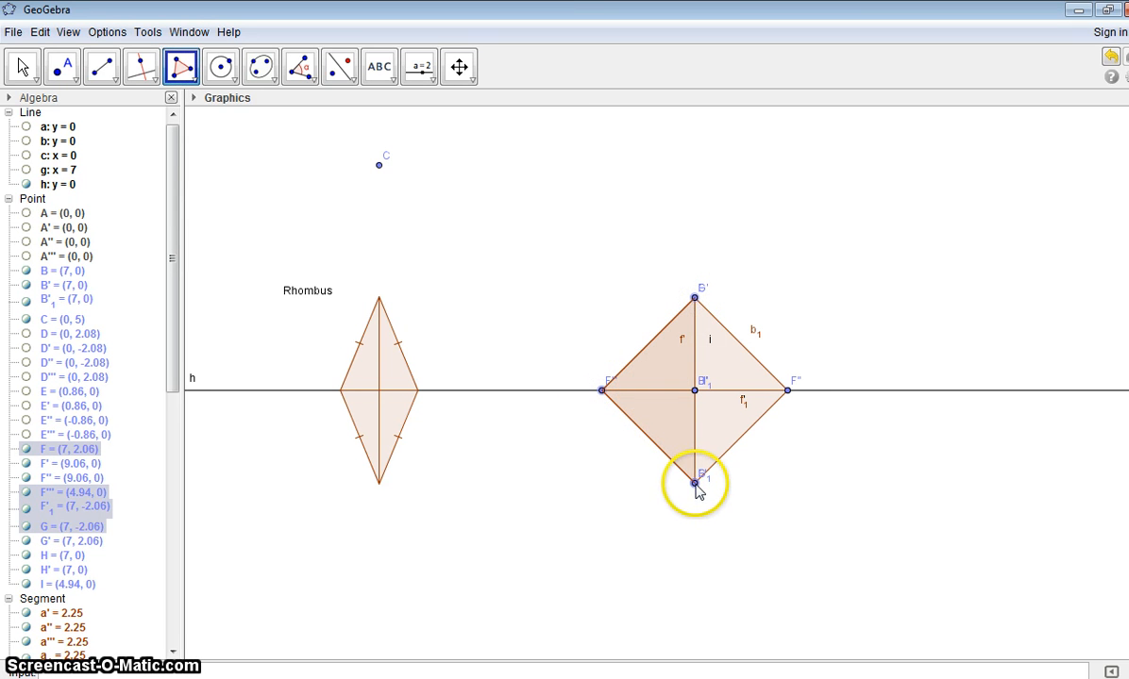
{"action": "left_click", "coordinate": [784, 394]}
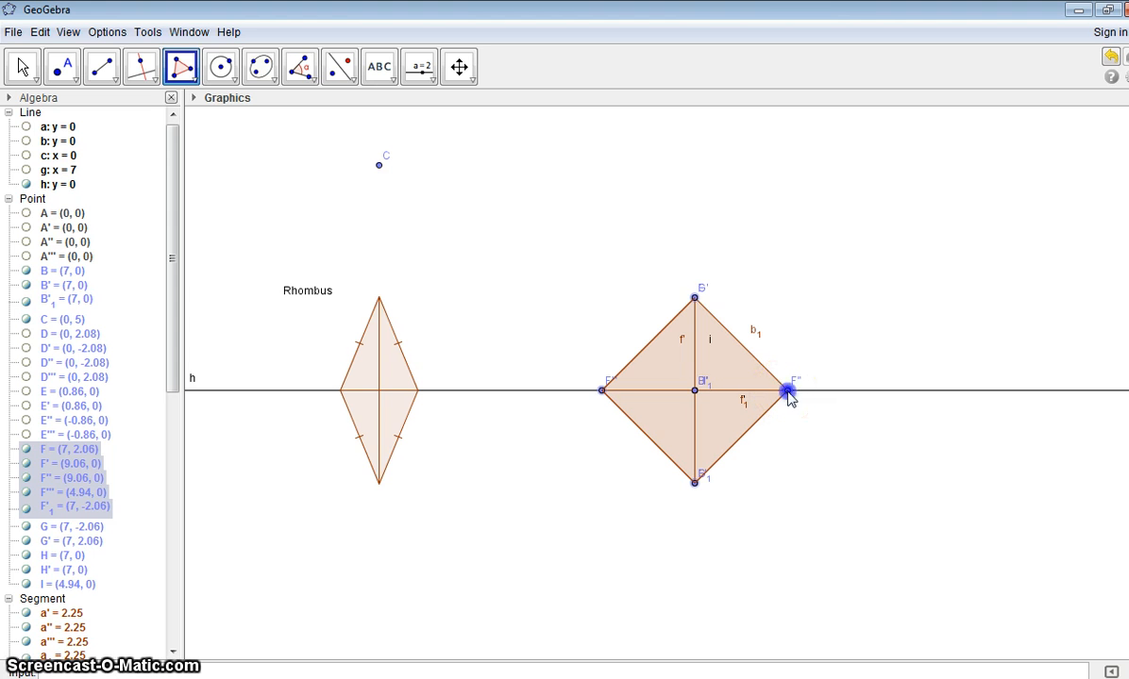
{"action": "left_click", "coordinate": [695, 299]}
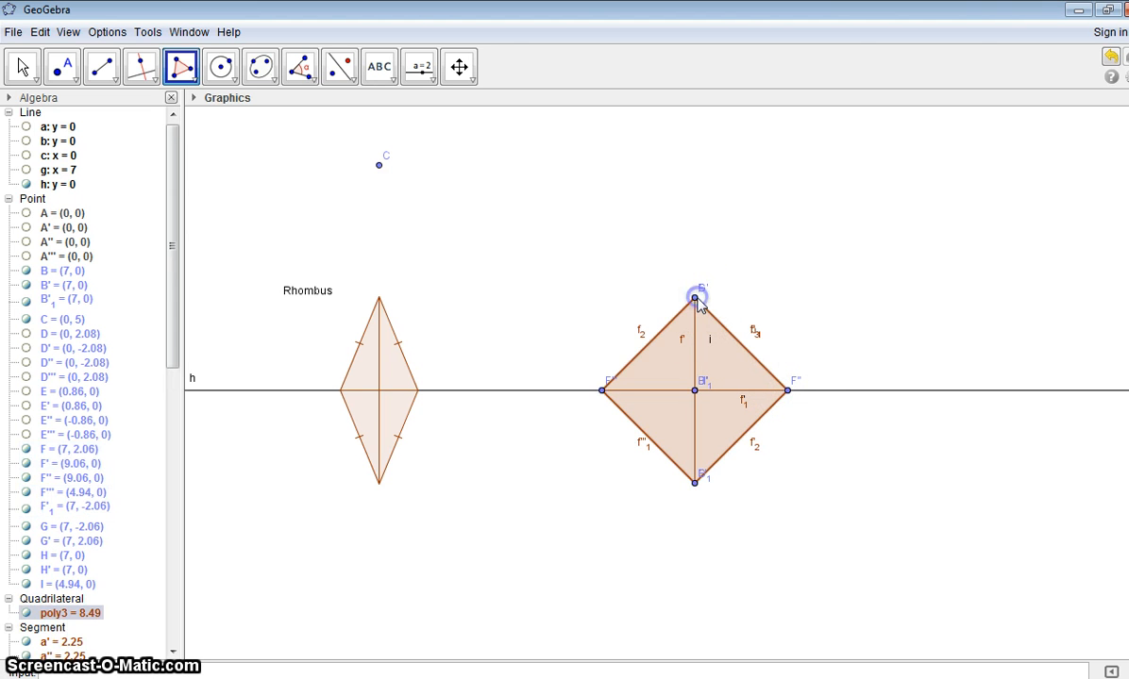
{"action": "left_click", "coordinate": [22, 66]}
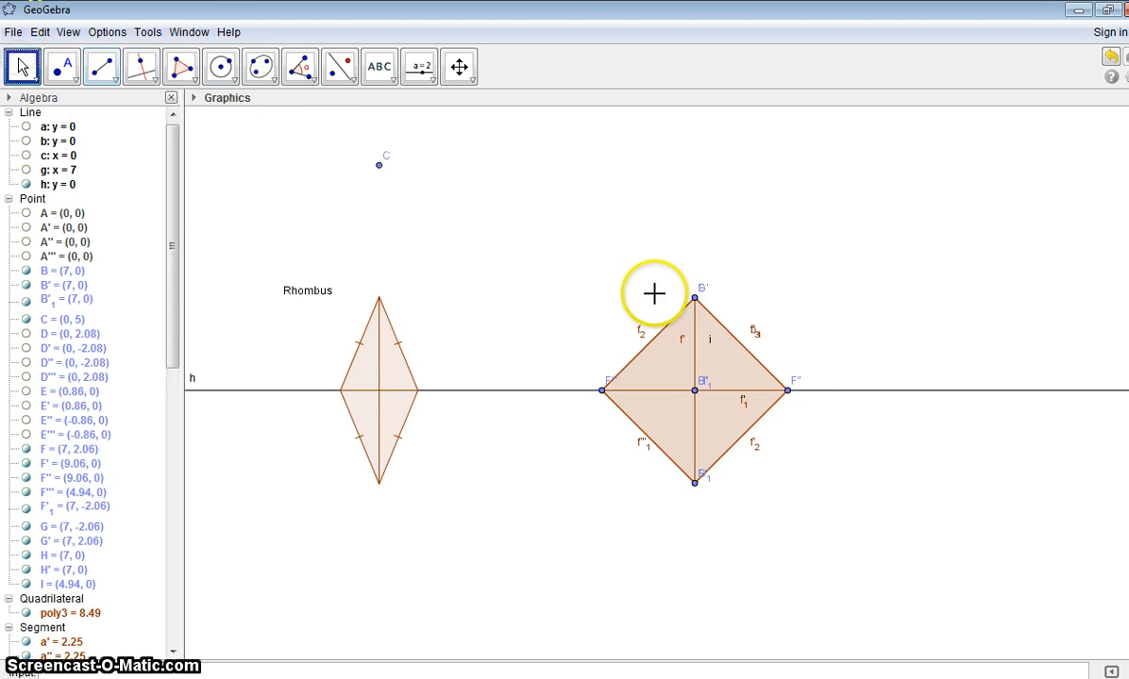
{"action": "left_click_drag", "start_coordinate": [694, 299], "coordinate": [787, 278]}
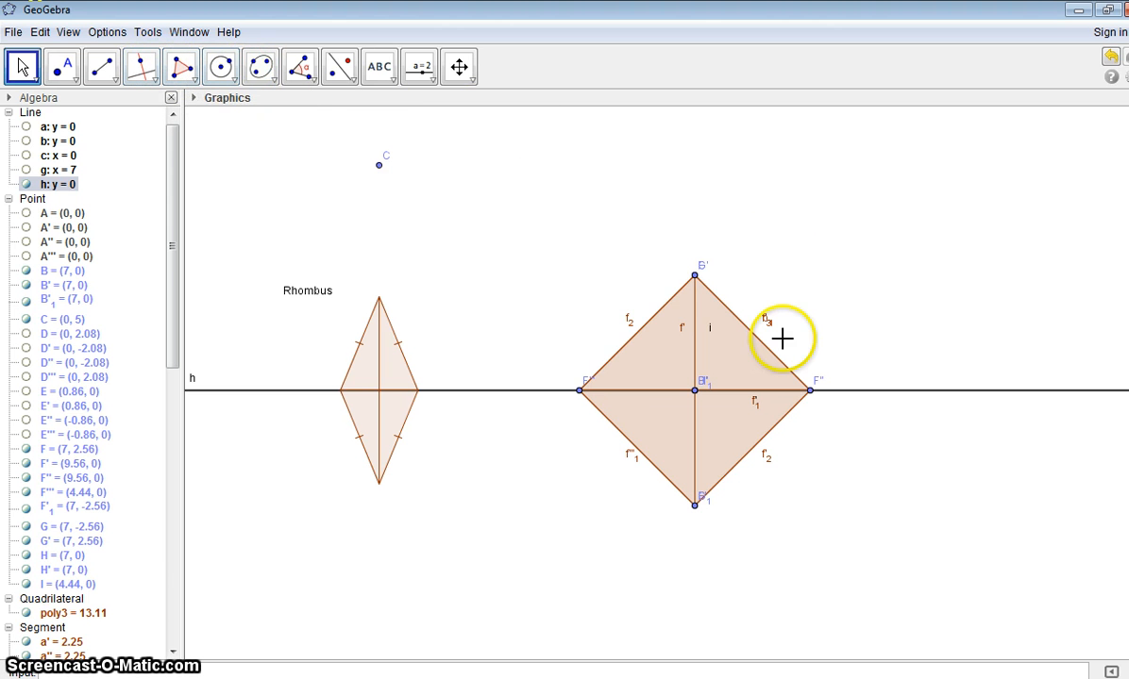
Step: Place a new point on line h at about (12.08, 0) and construct a line perpendicular to h through it
{"action": "left_click", "coordinate": [58, 75]}
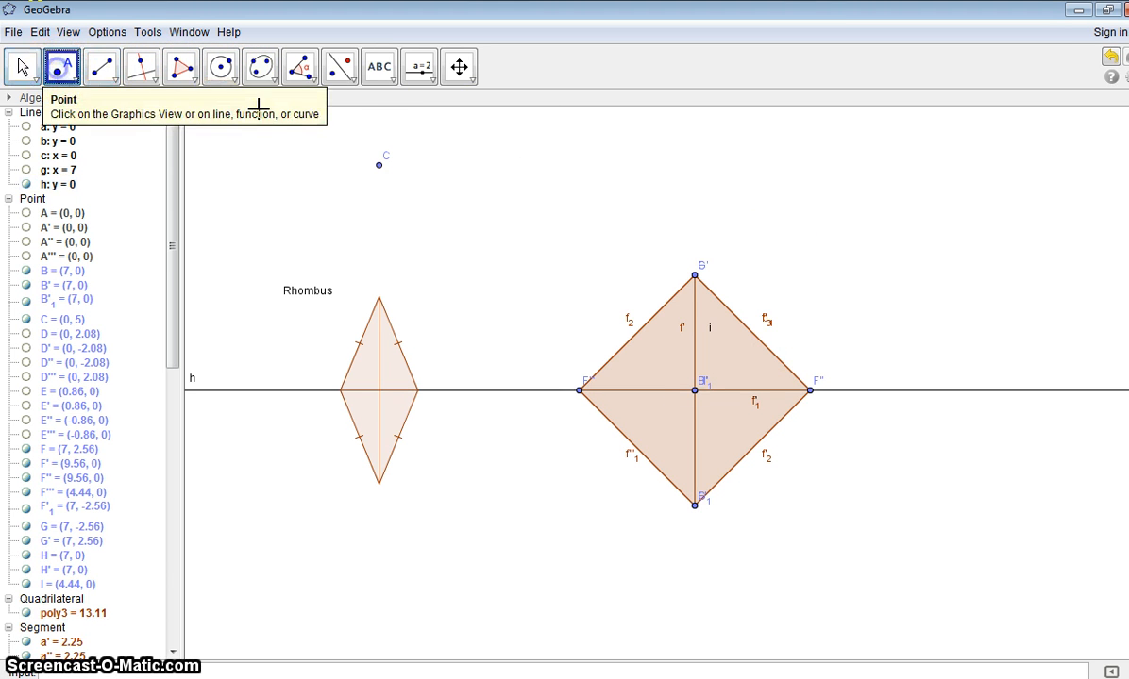
{"action": "left_click", "coordinate": [923, 390]}
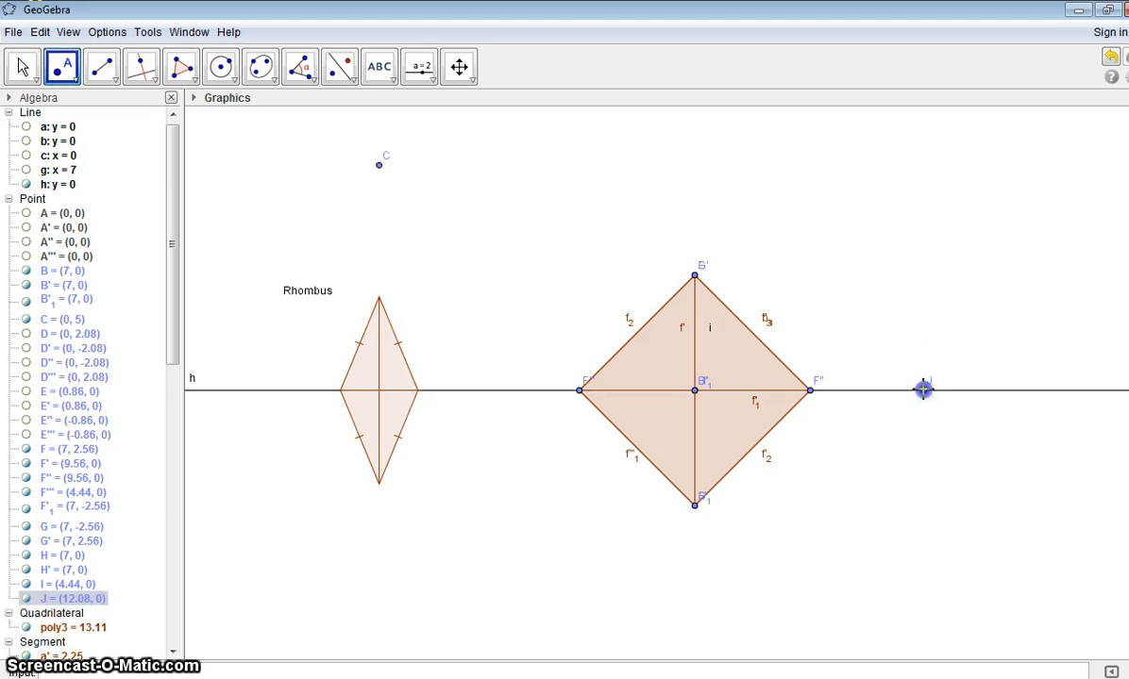
{"action": "left_click", "coordinate": [155, 83]}
{"action": "left_click", "coordinate": [147, 107]}
{"action": "left_click", "coordinate": [923, 390]}
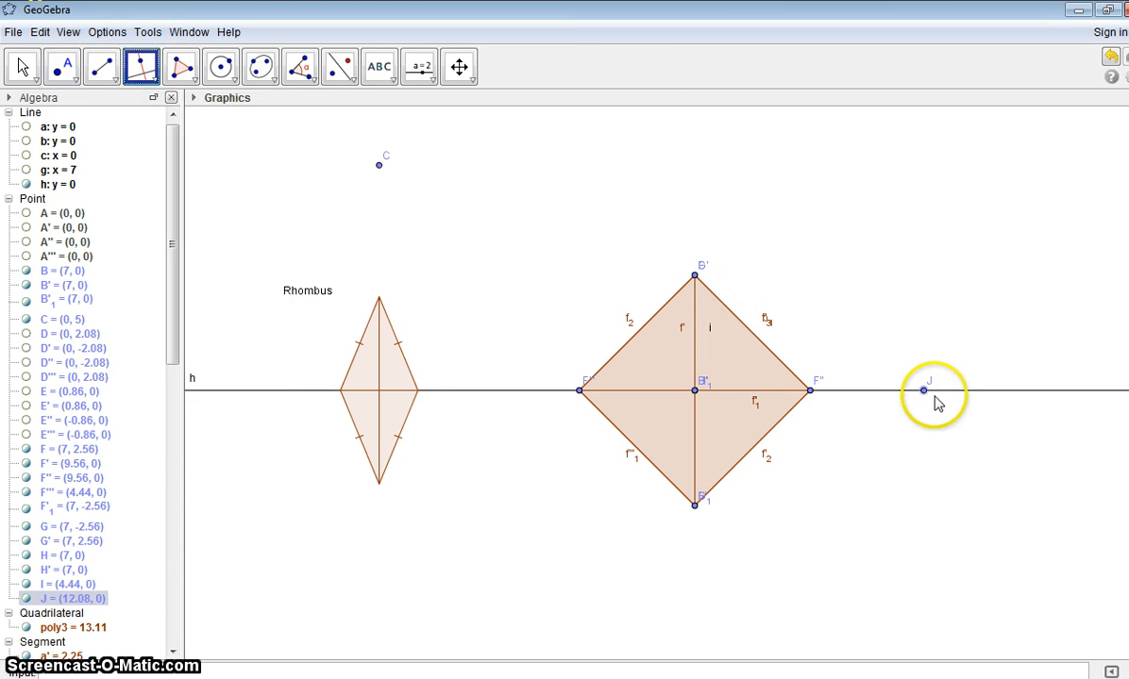